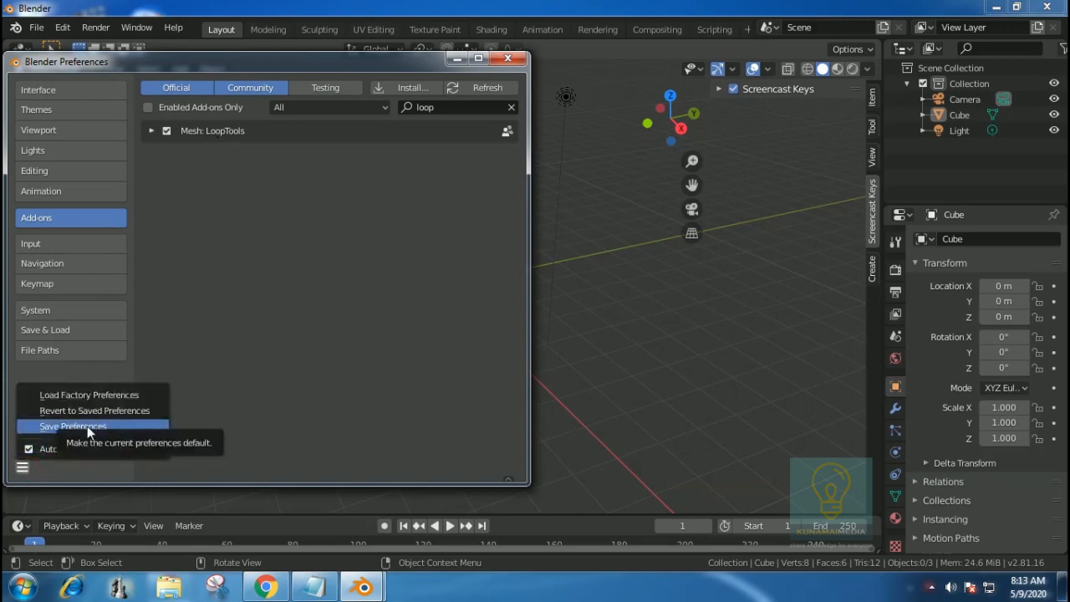
# Save the current preferences with the LoopTools add-on enabled and close the preferences window.
pyautogui.click(86, 426)
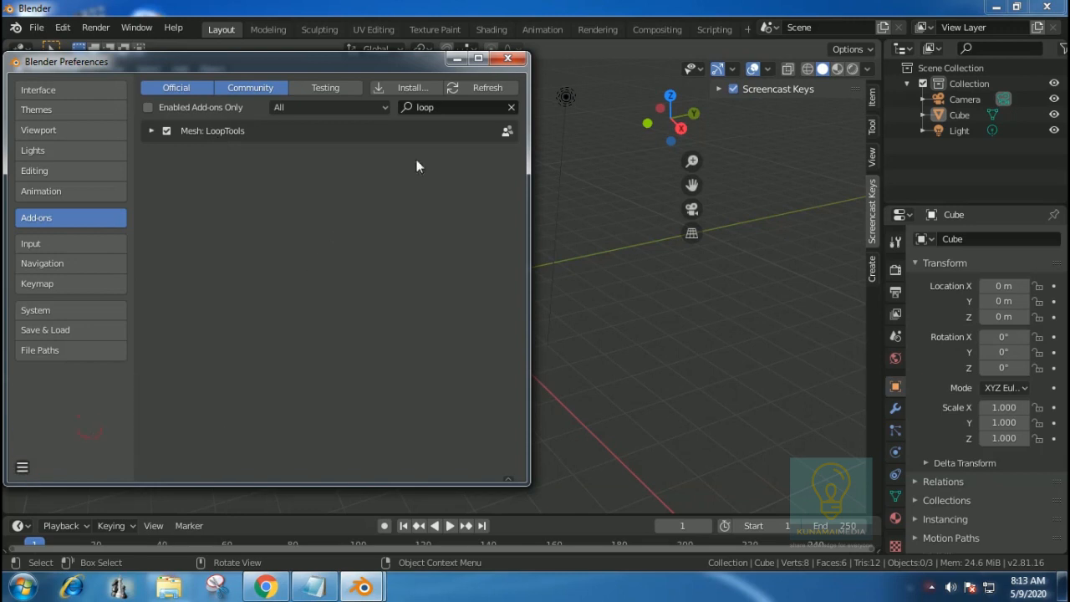
pyautogui.click(517, 61)
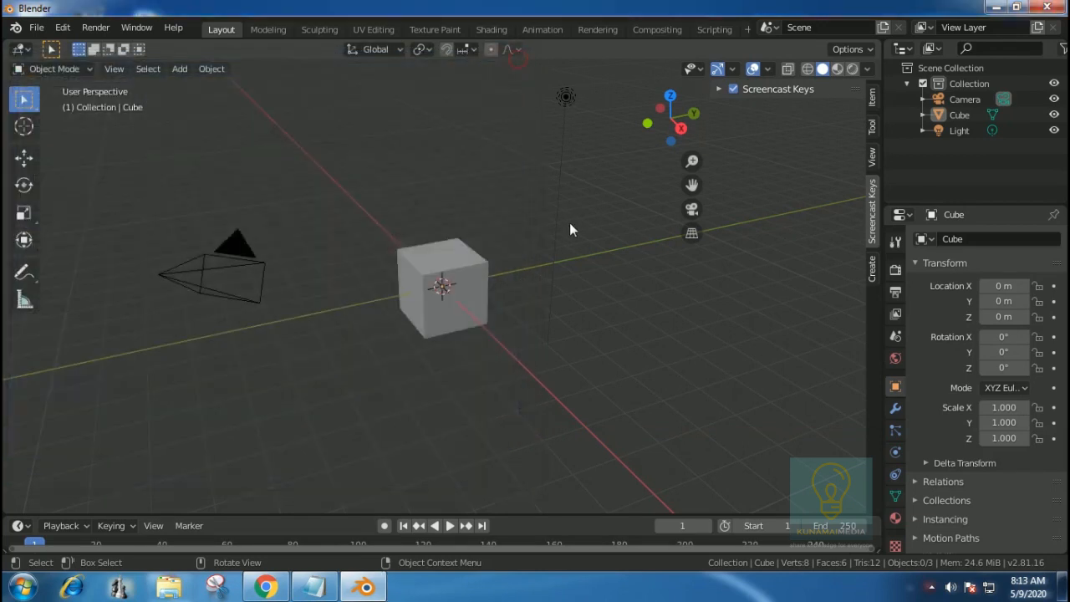
# Delete the default cube and add a mesh plane at the world origin, keeping its default size.
pyautogui.click(459, 274)
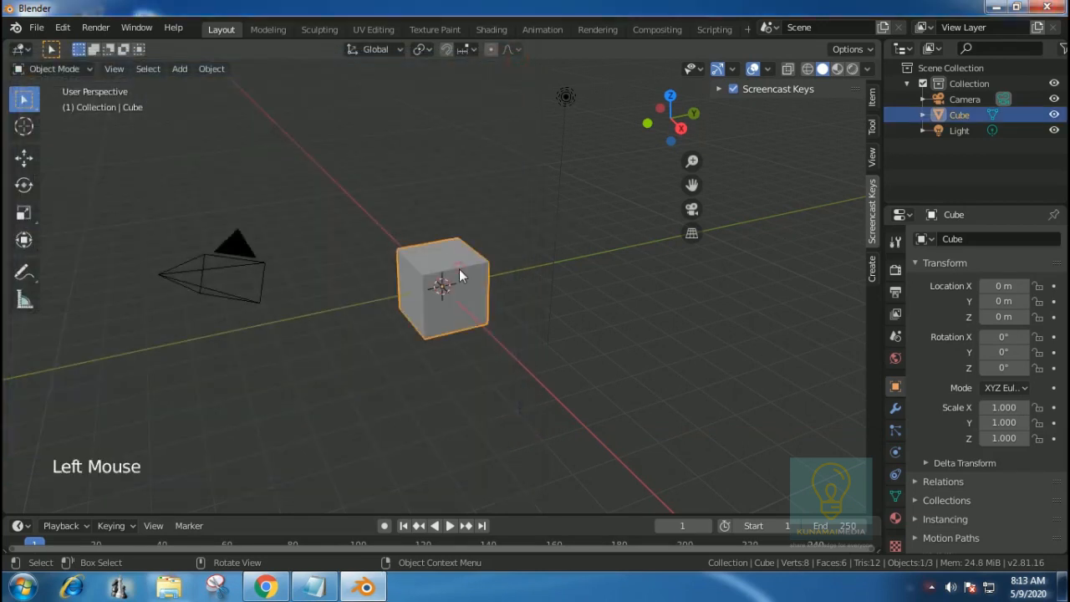
pyautogui.press('Delete')
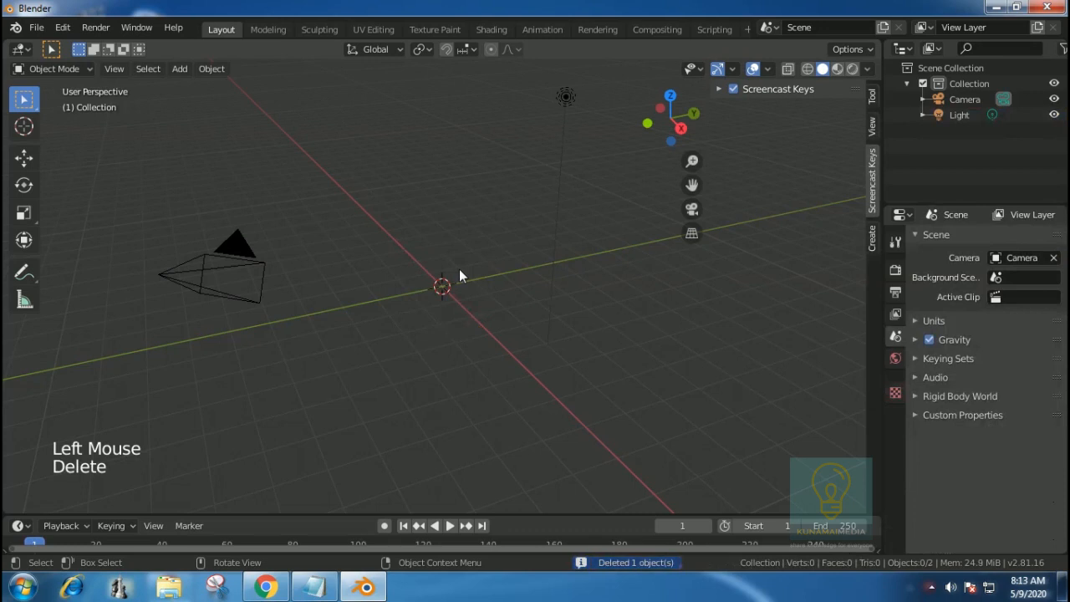
pyautogui.press('shift')
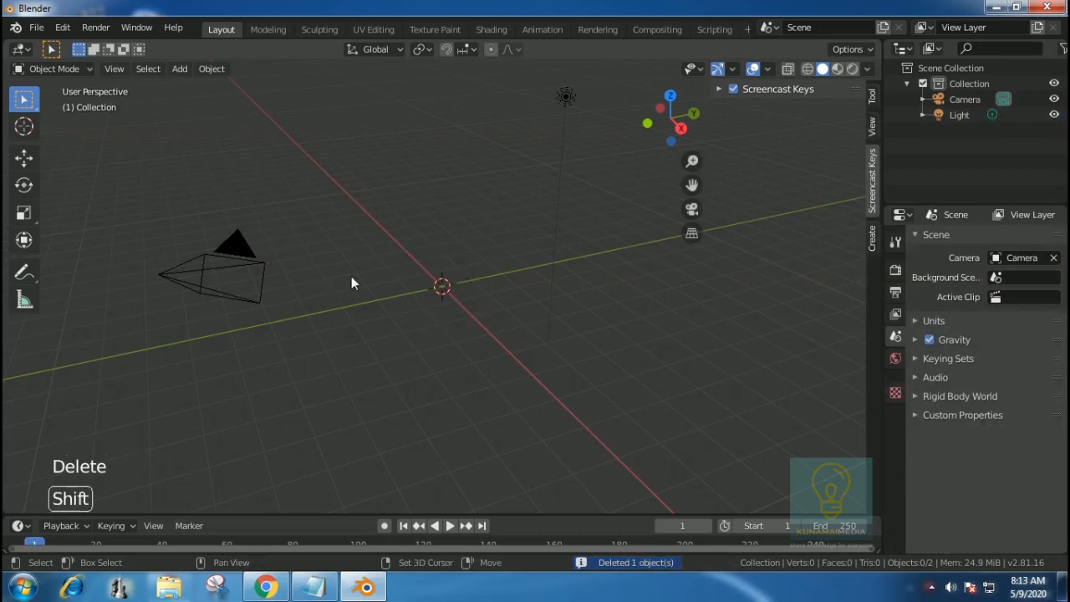
pyautogui.hotkey('shift', 'a')
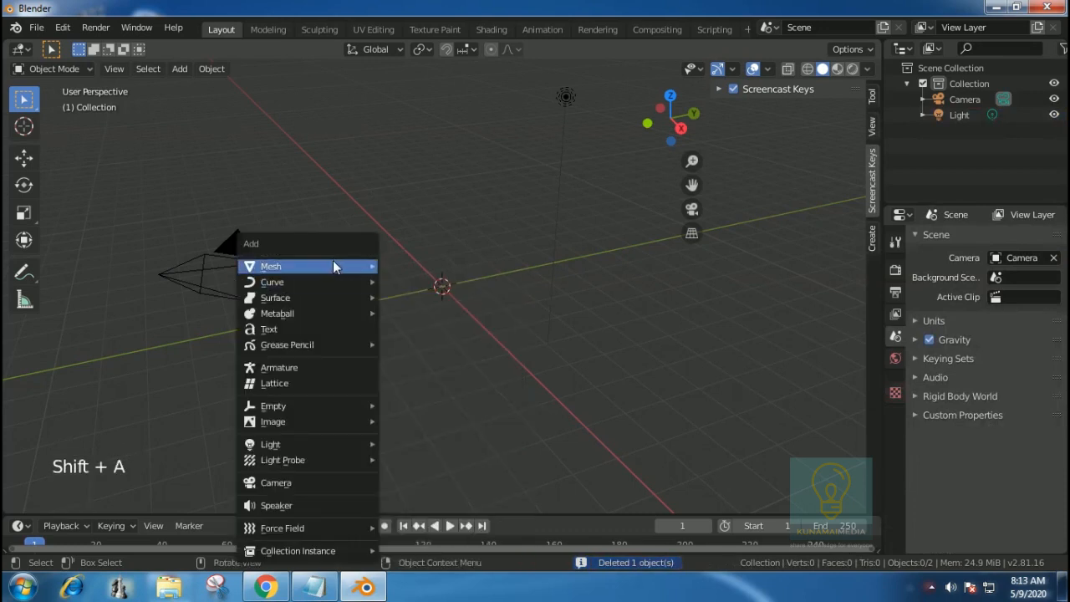
pyautogui.moveTo(334, 264)
pyautogui.click(404, 266)
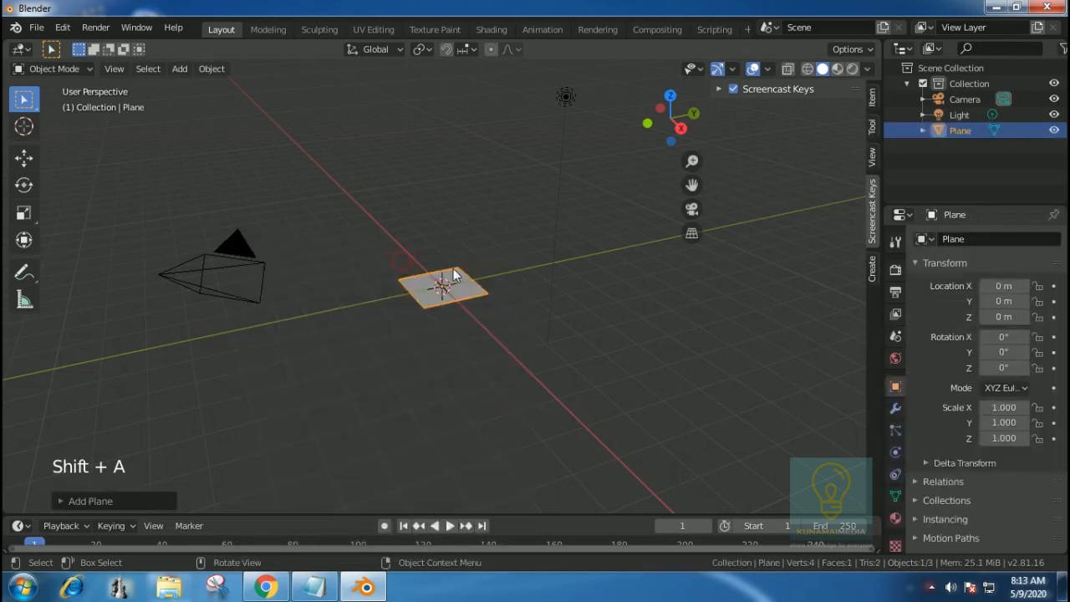
pyautogui.click(97, 502)
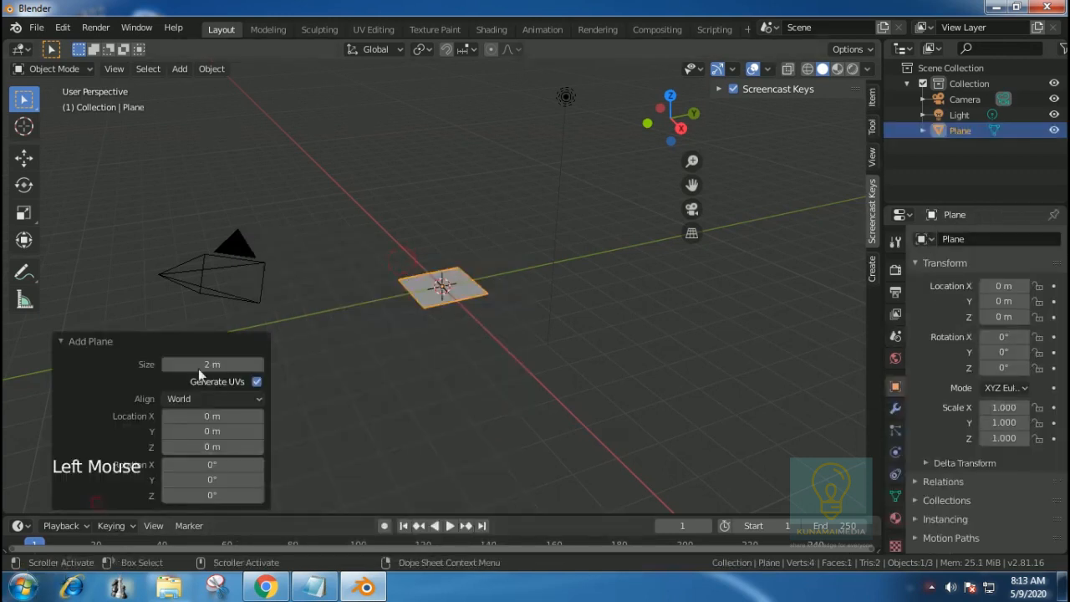
pyautogui.click(456, 370)
pyautogui.click(469, 290)
pyautogui.scroll(8, 468, 289)
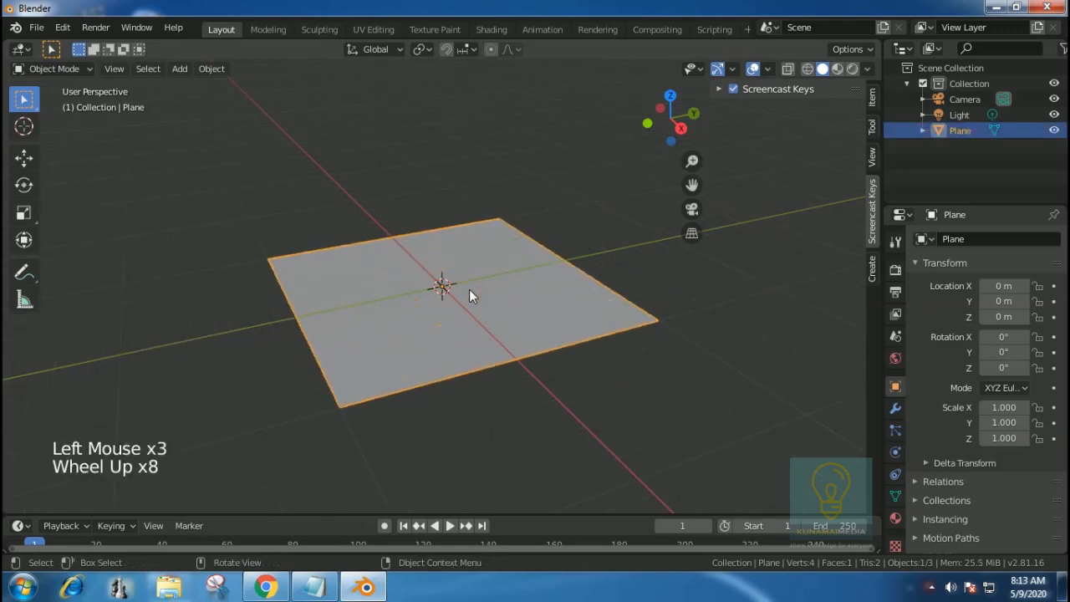
pyautogui.doubleClick(446, 261)
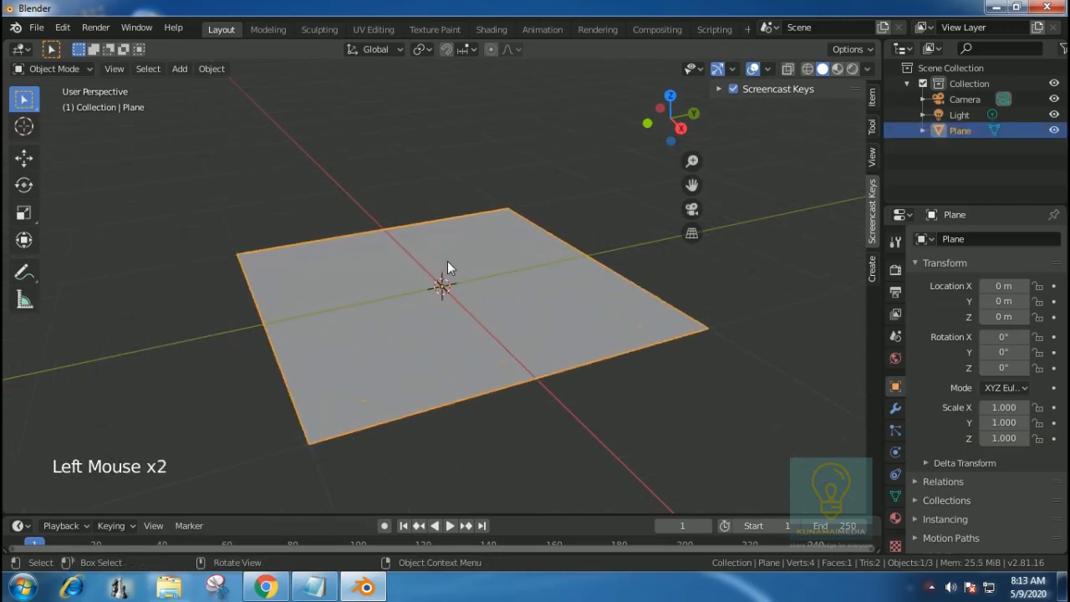
# Enter Edit Mode on the plane and subdivide it with 40 cuts.
pyautogui.press('Tab')
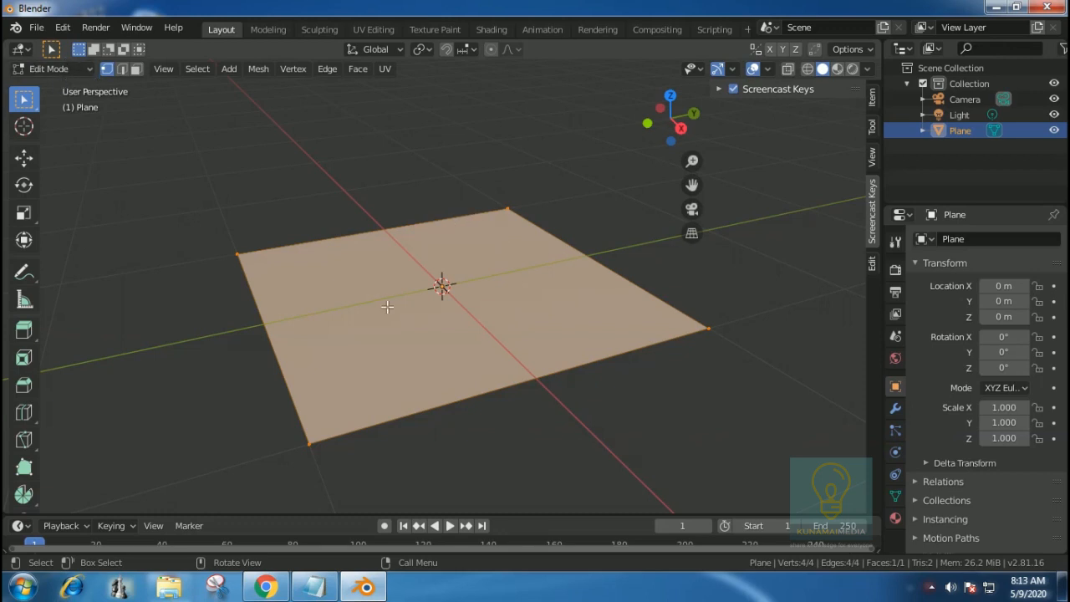
pyautogui.rightClick(366, 270)
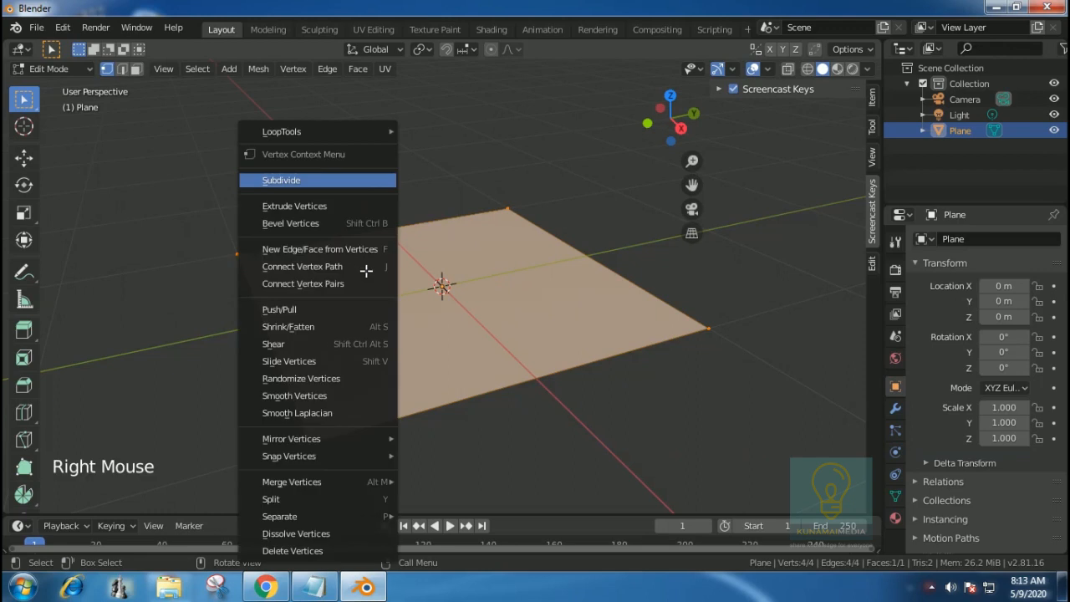
pyautogui.click(306, 183)
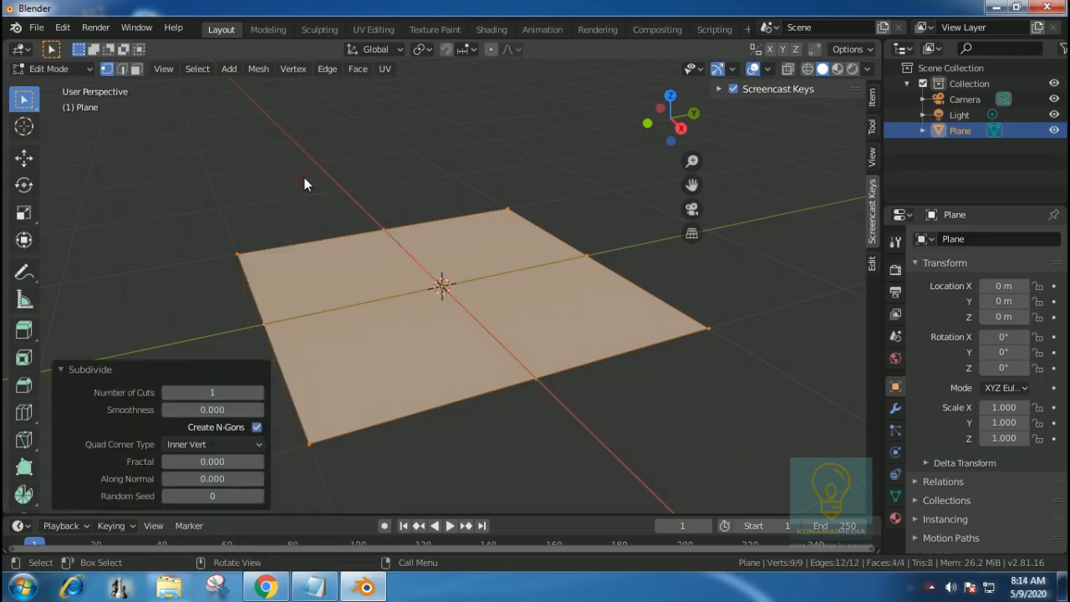
pyautogui.click(210, 393)
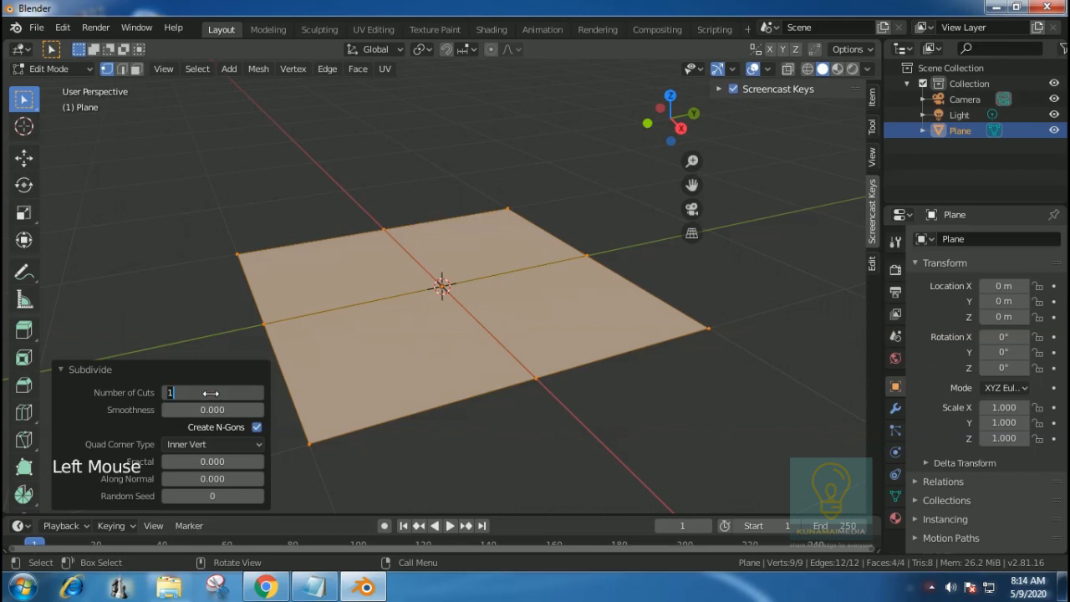
pyautogui.write('40')
pyautogui.press('Return')
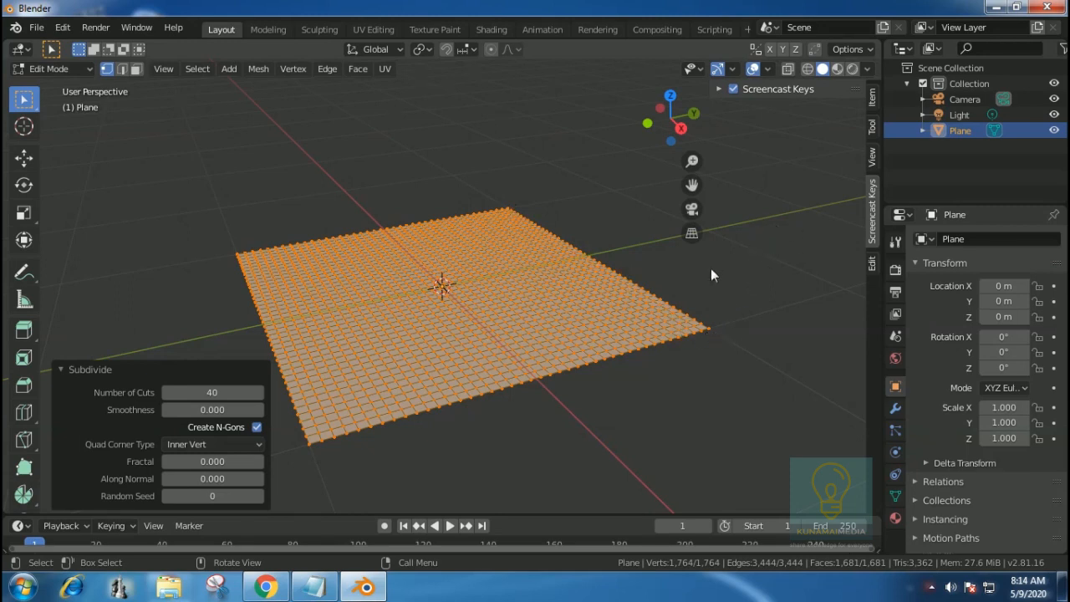
# From the top view, duplicate the vertices of the plane's +X edge and move the copy about 0.99 m along X.
pyautogui.moveTo(742, 287); pyautogui.dragTo(693, 407, button='middle')
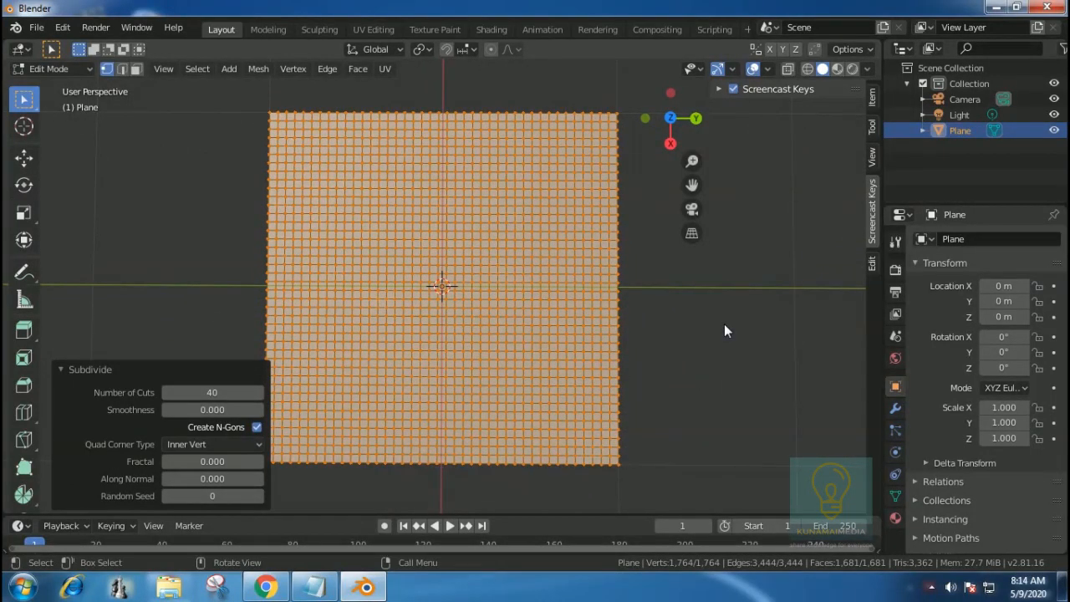
pyautogui.press('KP_7')
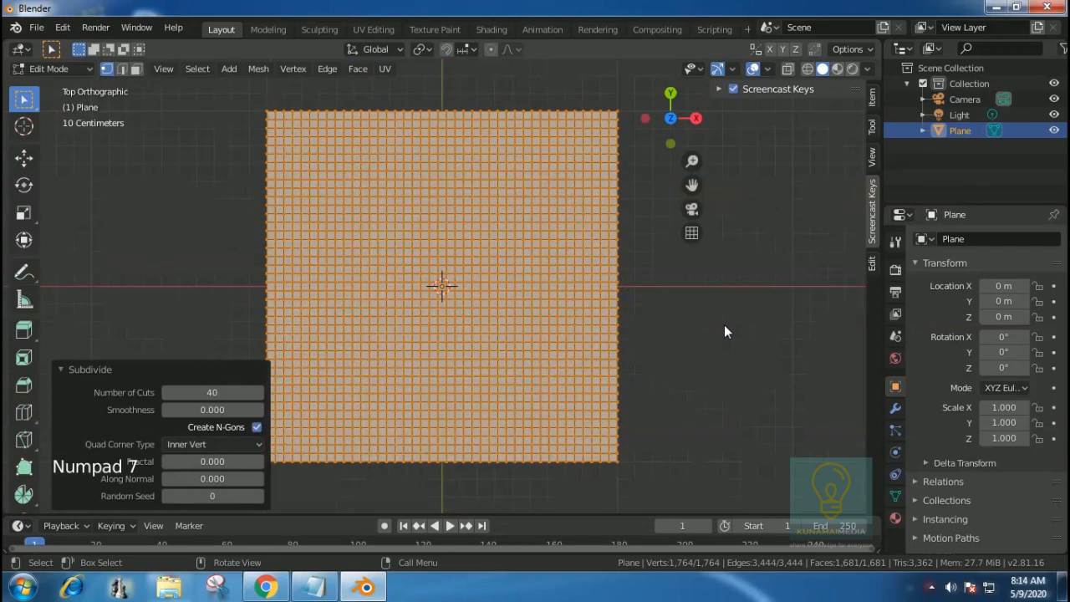
pyautogui.click(755, 300)
pyautogui.moveTo(632, 94); pyautogui.dragTo(611, 496)
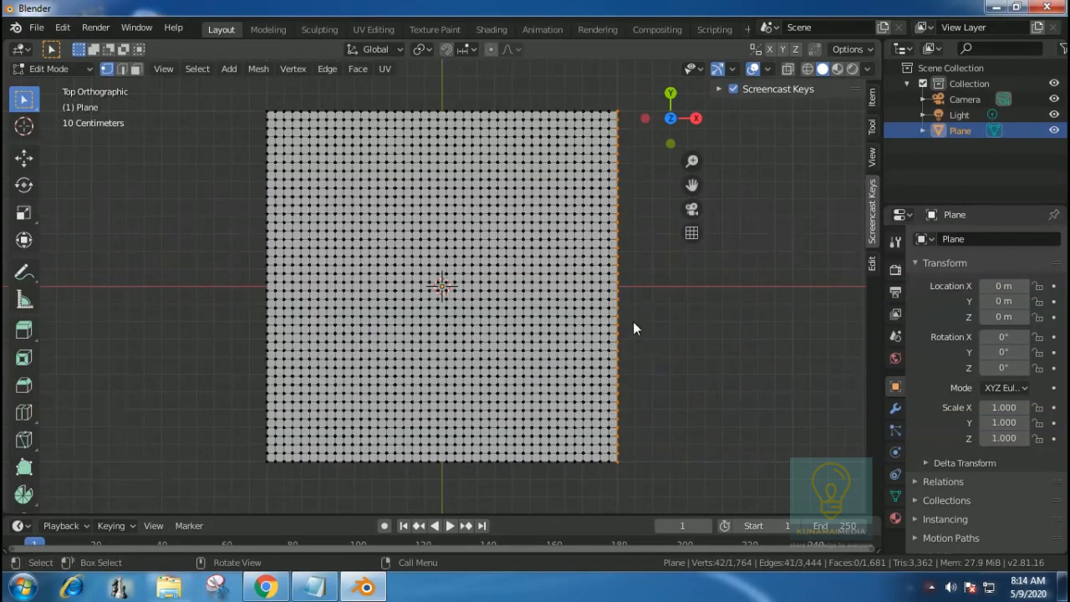
pyautogui.hotkey('shift', 'd')
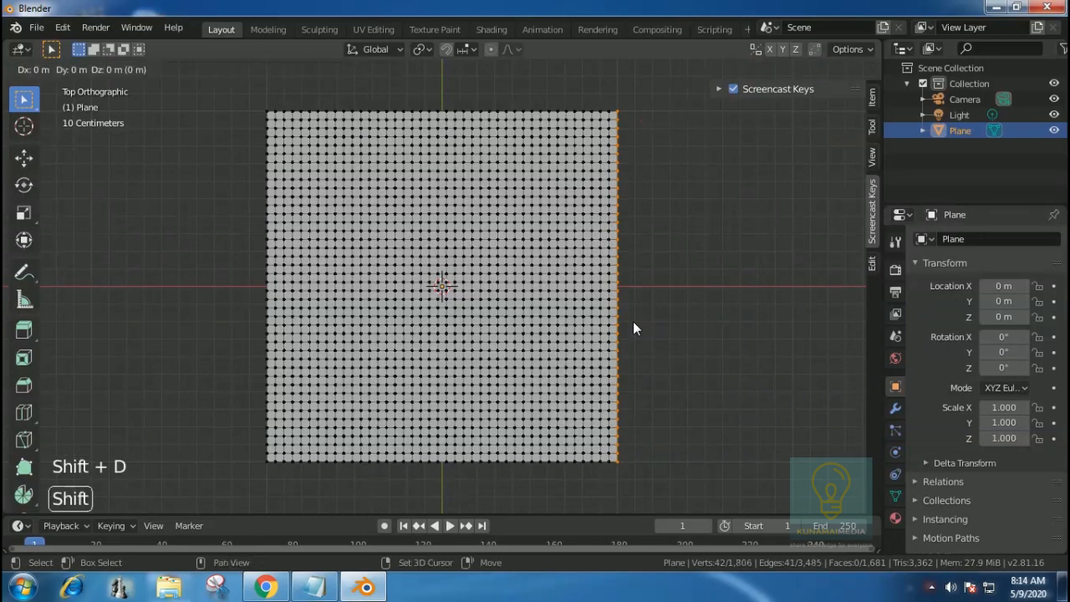
pyautogui.press('x')
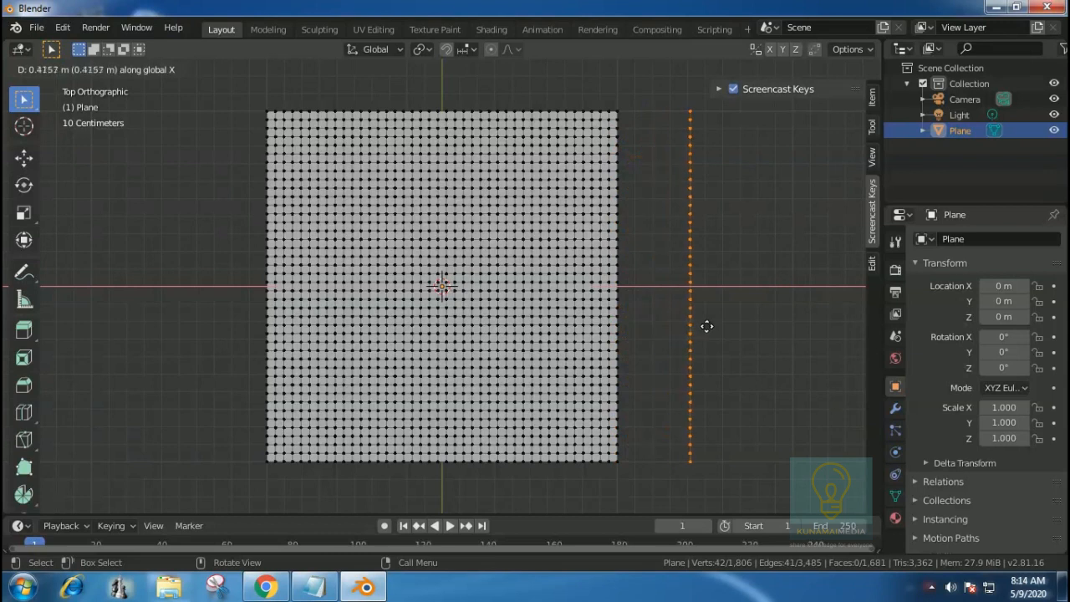
pyautogui.click(807, 326)
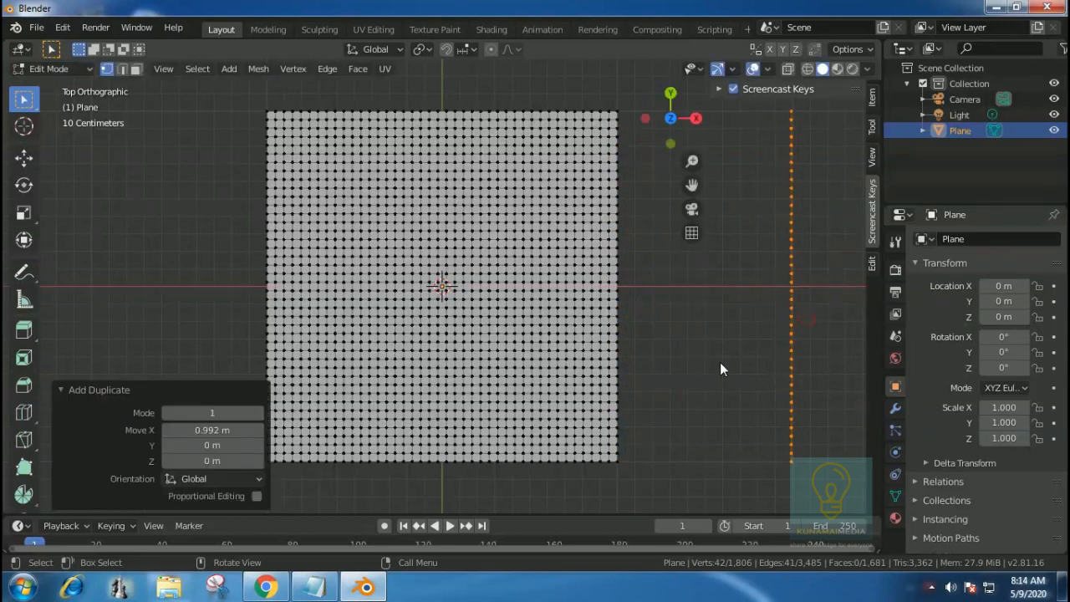
# Raise the duplicated row of vertices about 0.417 m along the Z axis.
pyautogui.moveTo(716, 396); pyautogui.dragTo(759, 301, button='middle')
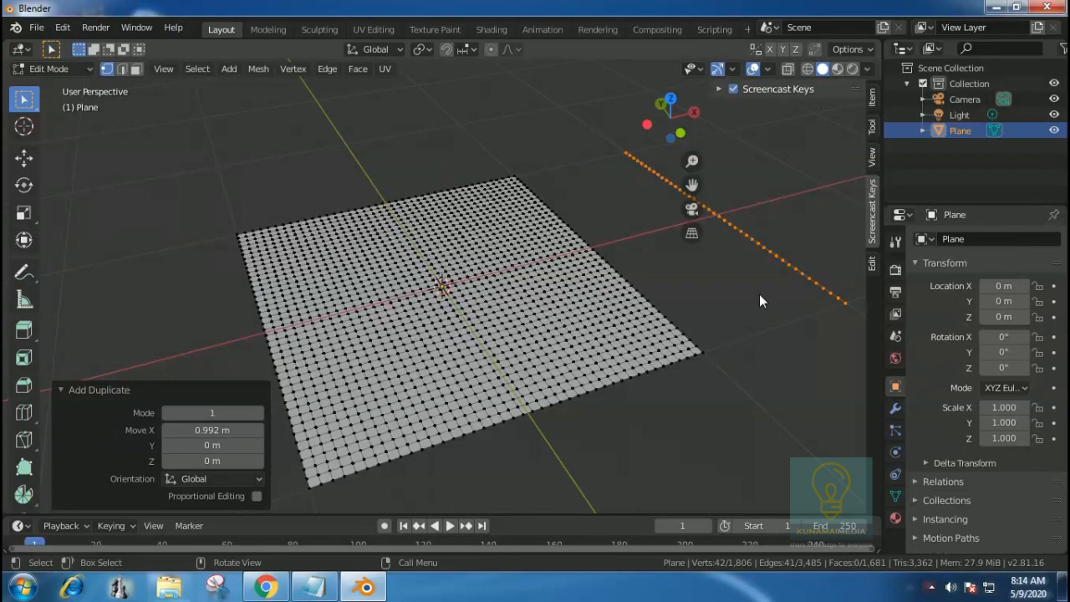
pyautogui.press('g')
pyautogui.press('z')
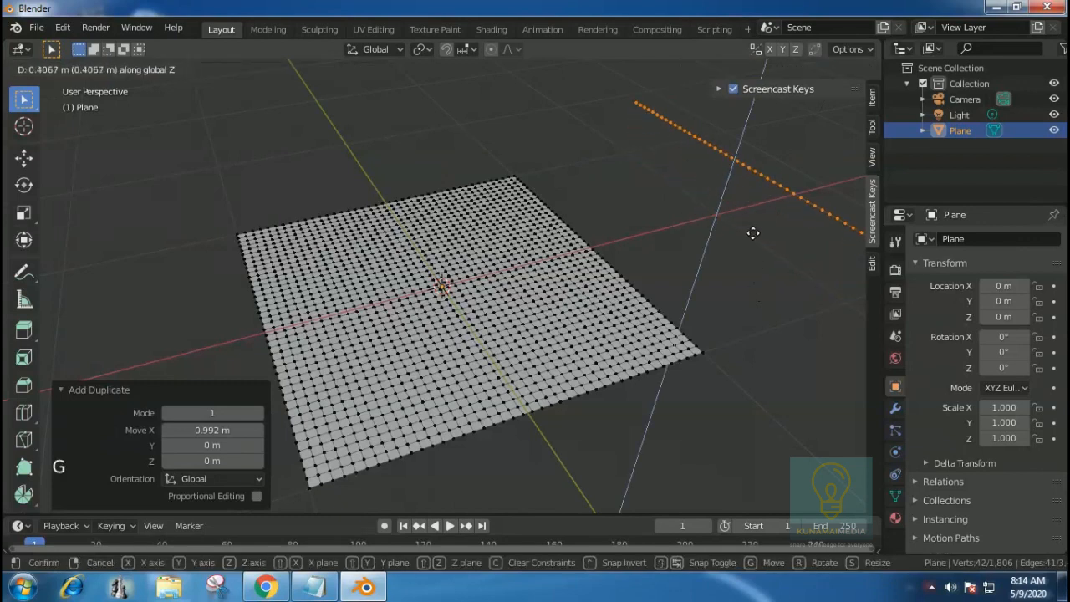
pyautogui.click(753, 239)
pyautogui.moveTo(806, 313); pyautogui.dragTo(731, 276, button='middle')
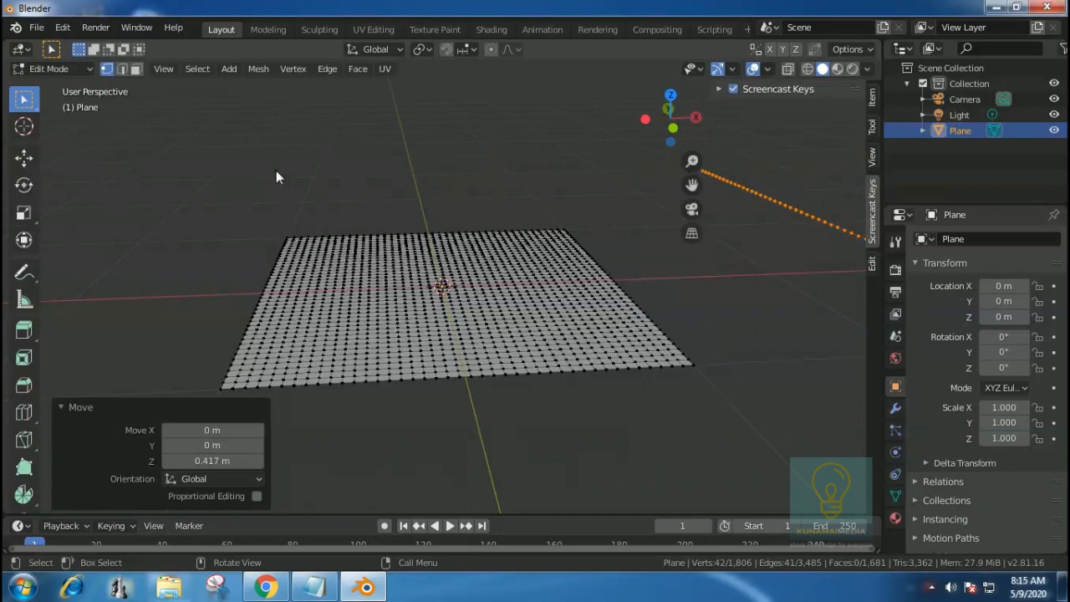
# Select the plane's +X edge vertices together with the duplicated row and join them with the LoopTools Bridge operation.
pyautogui.press('KP_7')
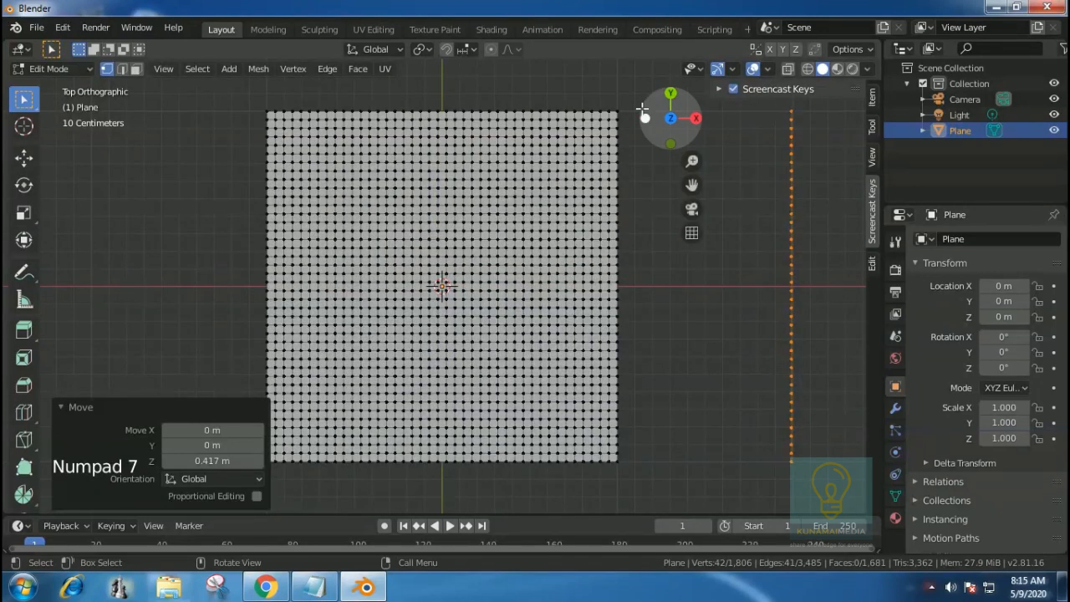
pyautogui.moveTo(637, 88); pyautogui.dragTo(612, 500)
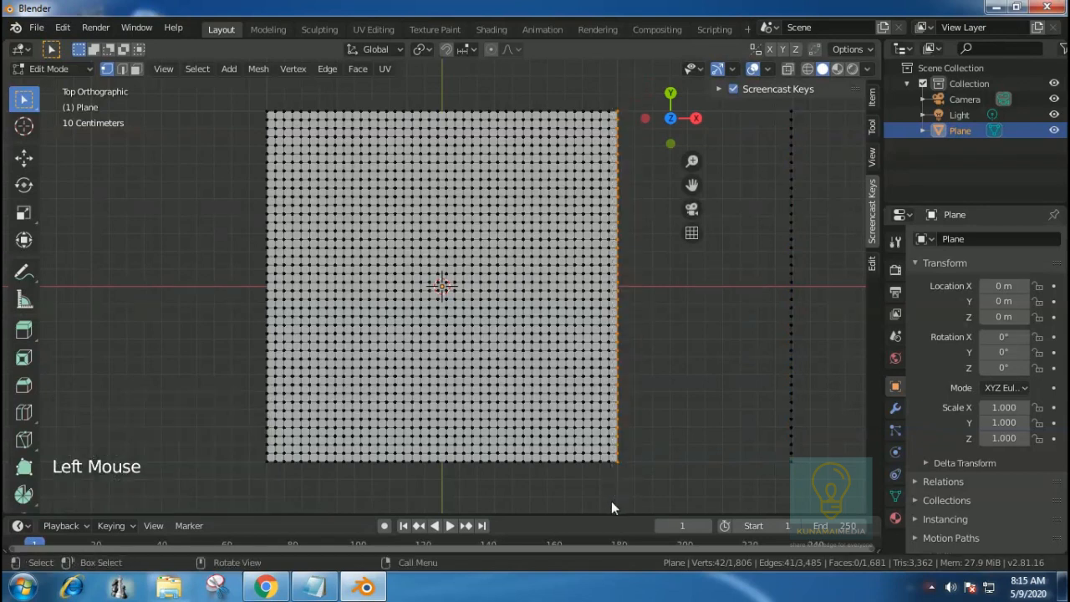
pyautogui.keyDown('shift'); pyautogui.moveTo(775, 102); pyautogui.dragTo(823, 499); pyautogui.keyUp('shift')
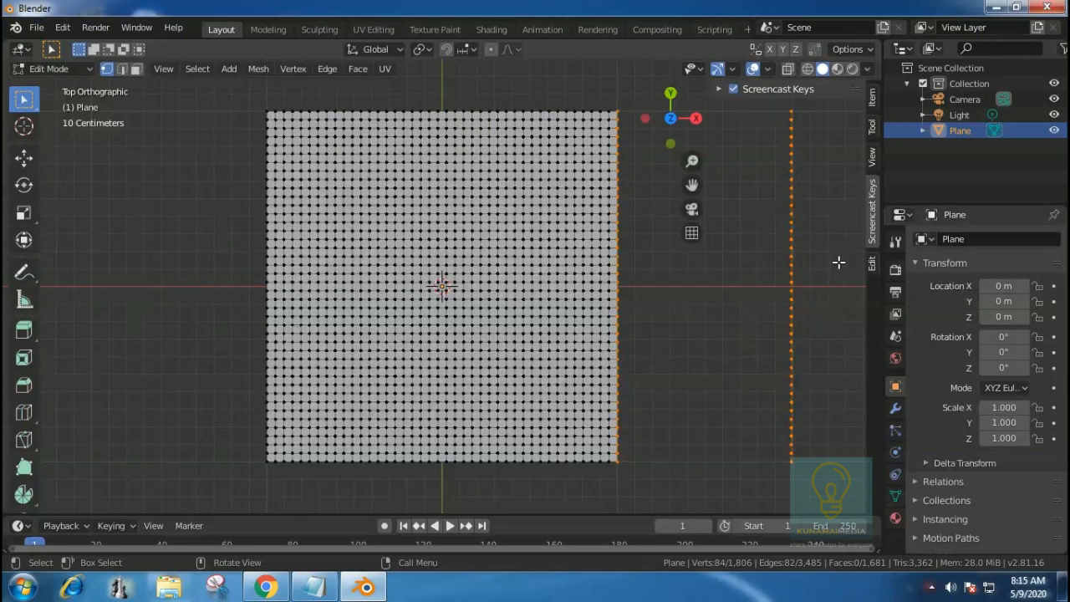
pyautogui.press('n')
pyautogui.press('n')
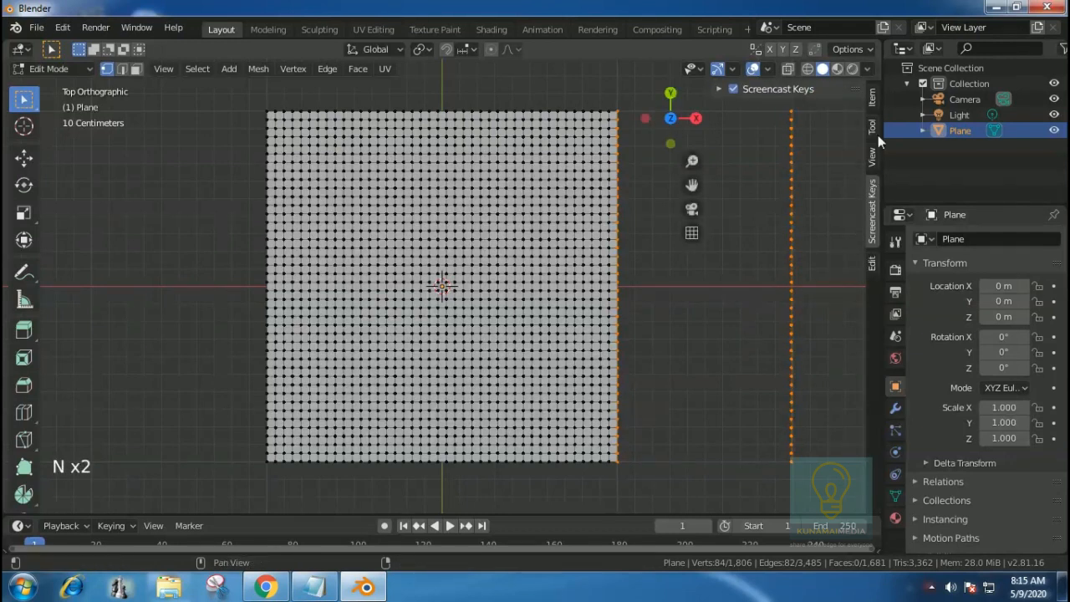
pyautogui.click(873, 265)
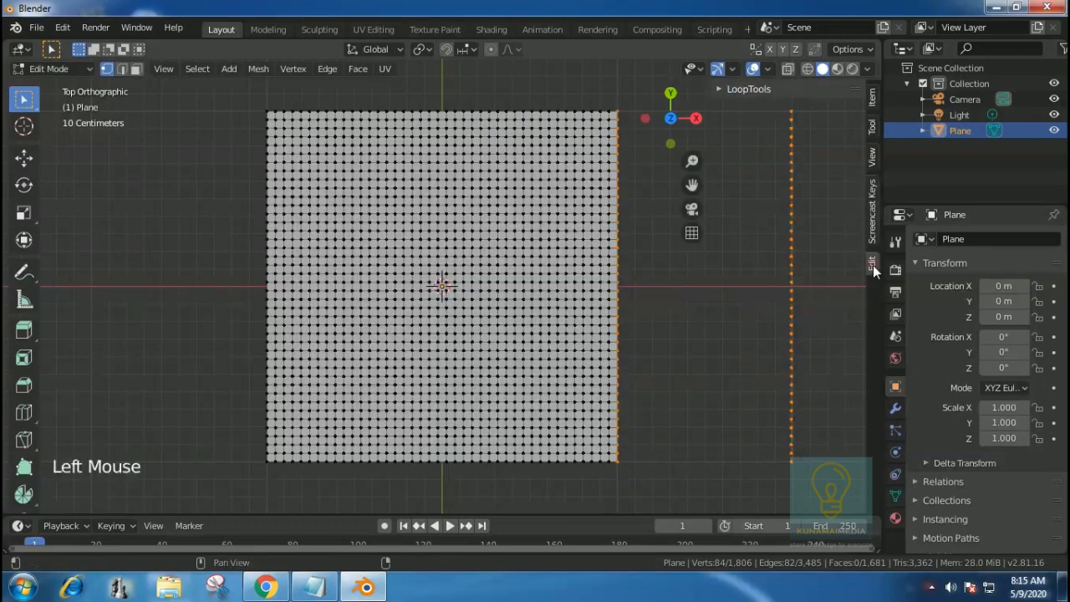
pyautogui.click(717, 89)
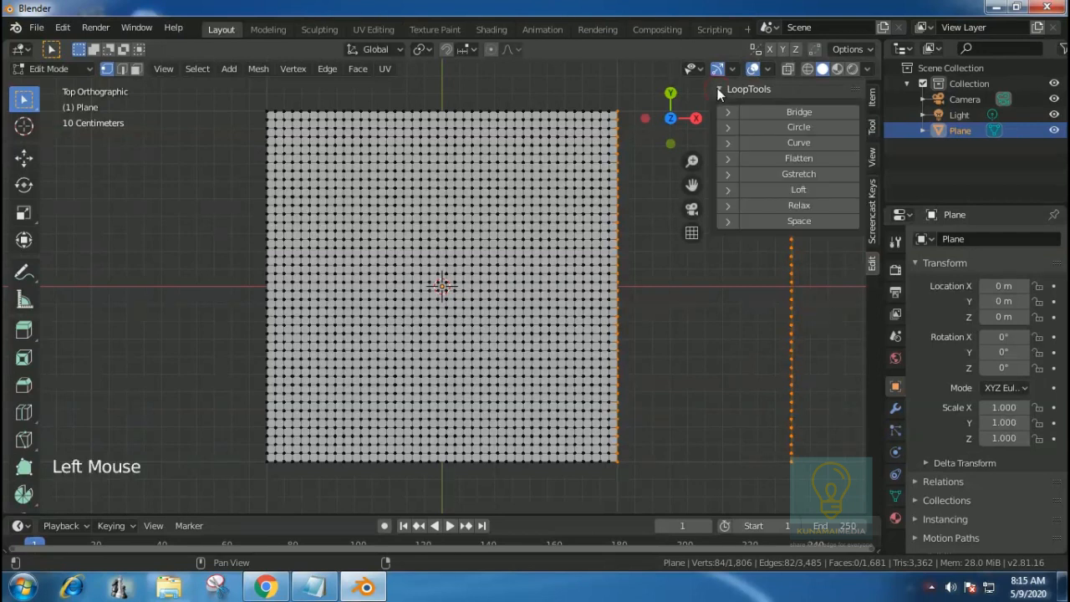
pyautogui.click(802, 113)
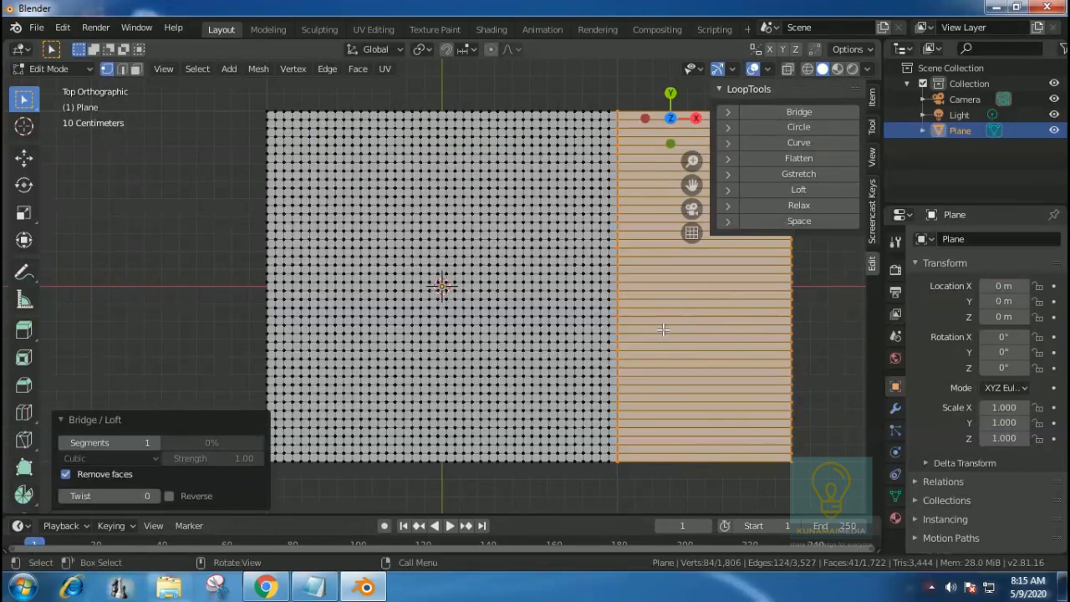
# Add 18 evenly spaced loop cuts across the bridged strip with no edge slide, and clear the selection.
pyautogui.press('ctrl')
pyautogui.hotkey('ctrl', 'r')
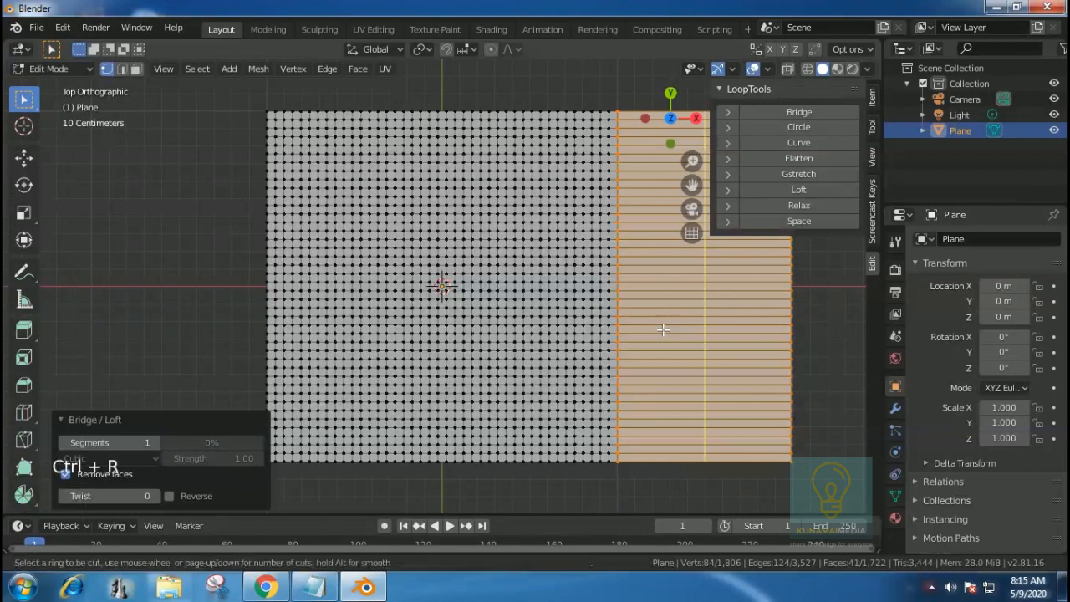
pyautogui.scroll(4, 662, 329)
pyautogui.scroll(10, 662, 329)
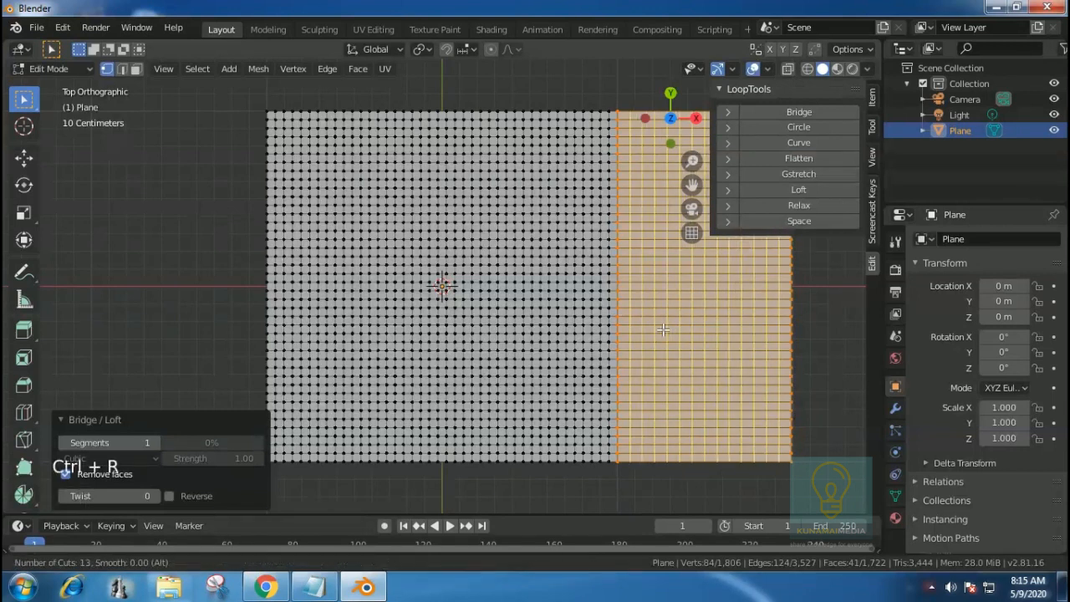
pyautogui.scroll(2, 662, 329)
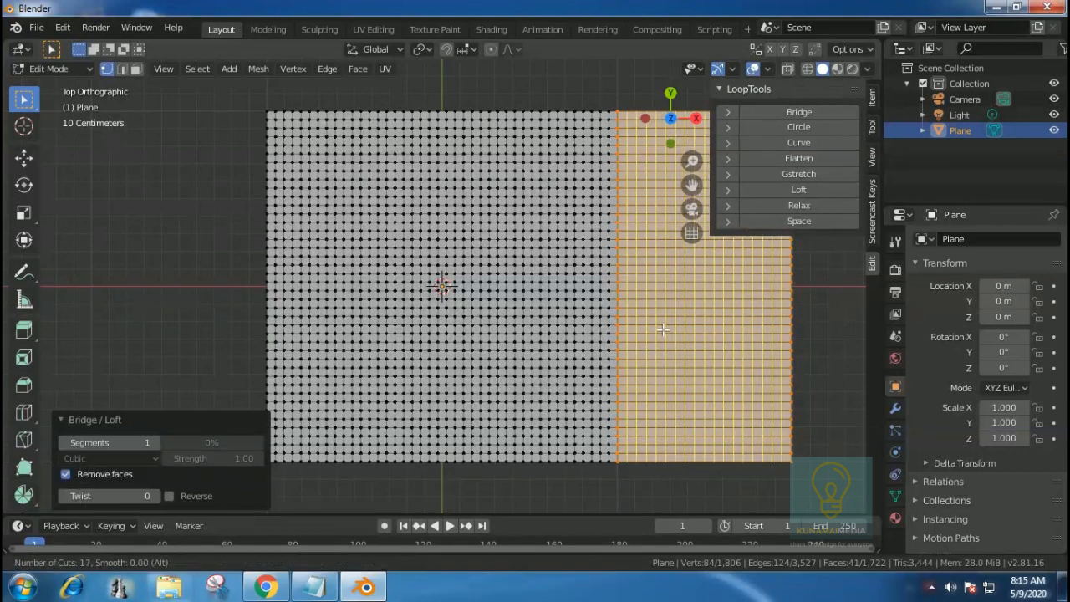
pyautogui.scroll(1, 662, 329)
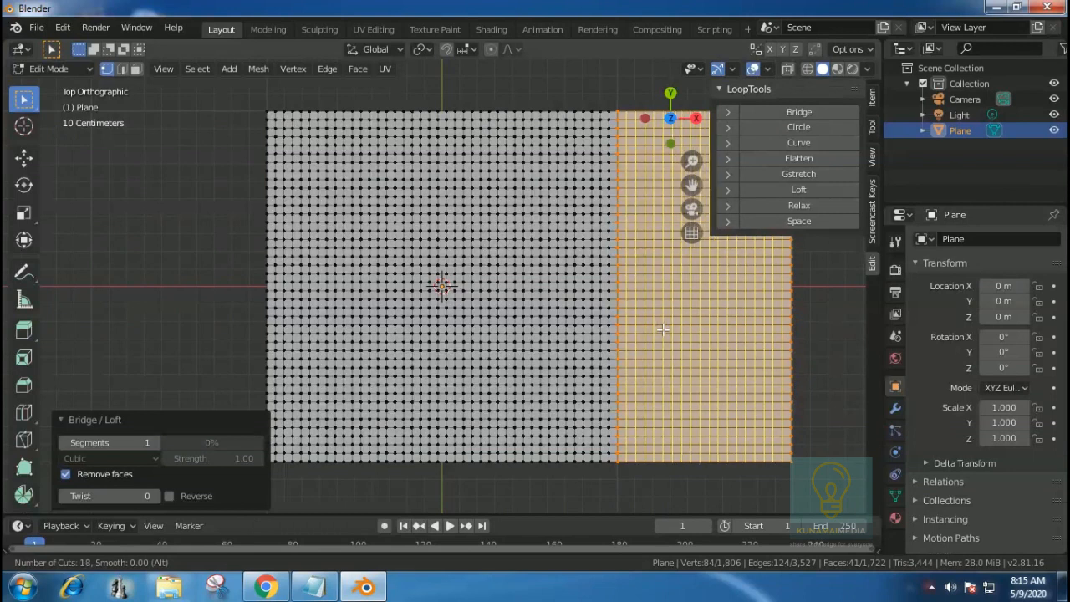
pyautogui.click(662, 330)
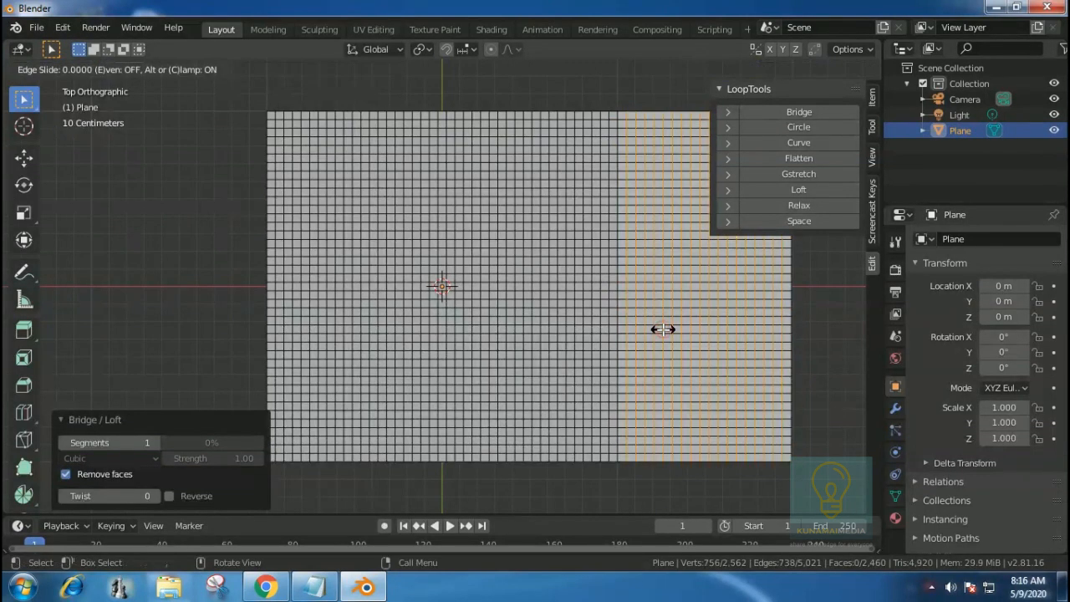
pyautogui.rightClick(663, 330)
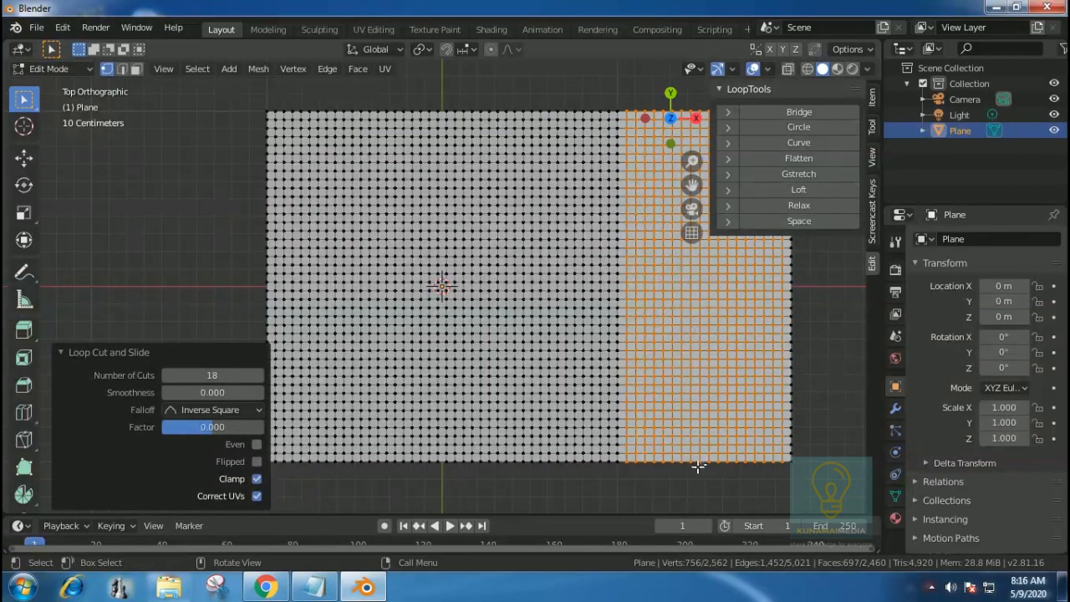
pyautogui.moveTo(619, 469); pyautogui.dragTo(718, 308, button='middle')
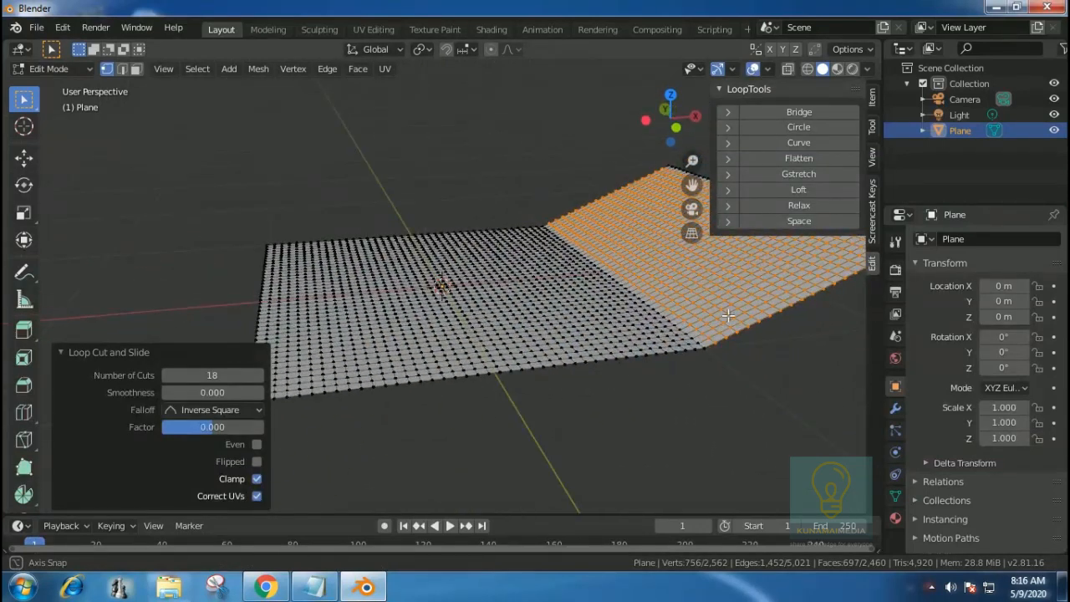
pyautogui.click(640, 419)
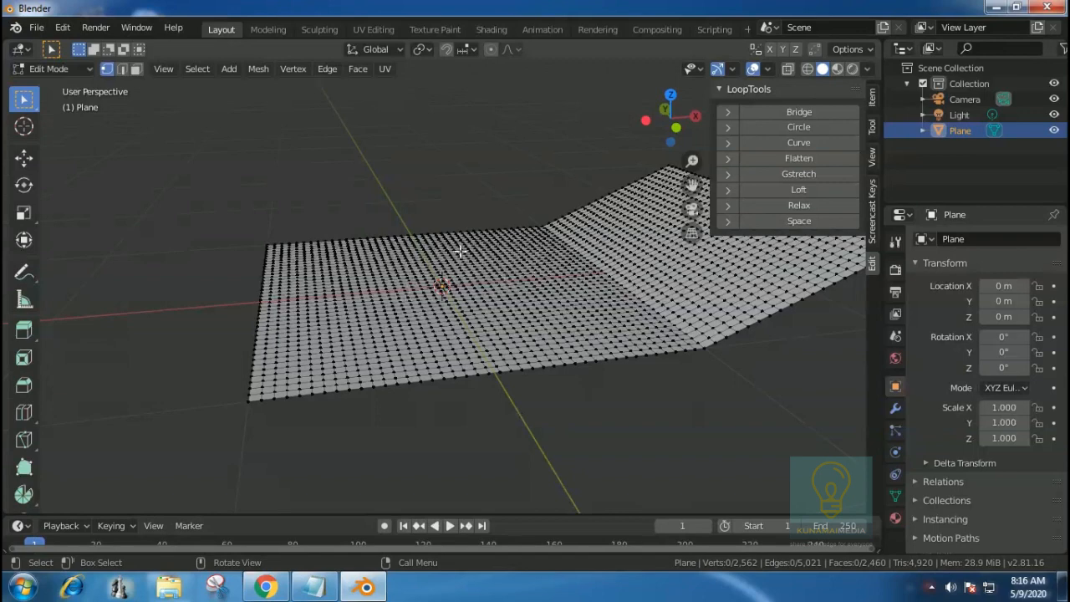
# Switch to face selection and select the block of four faces beside the plane's origin.
pyautogui.moveTo(519, 254); pyautogui.dragTo(489, 395, button='middle')
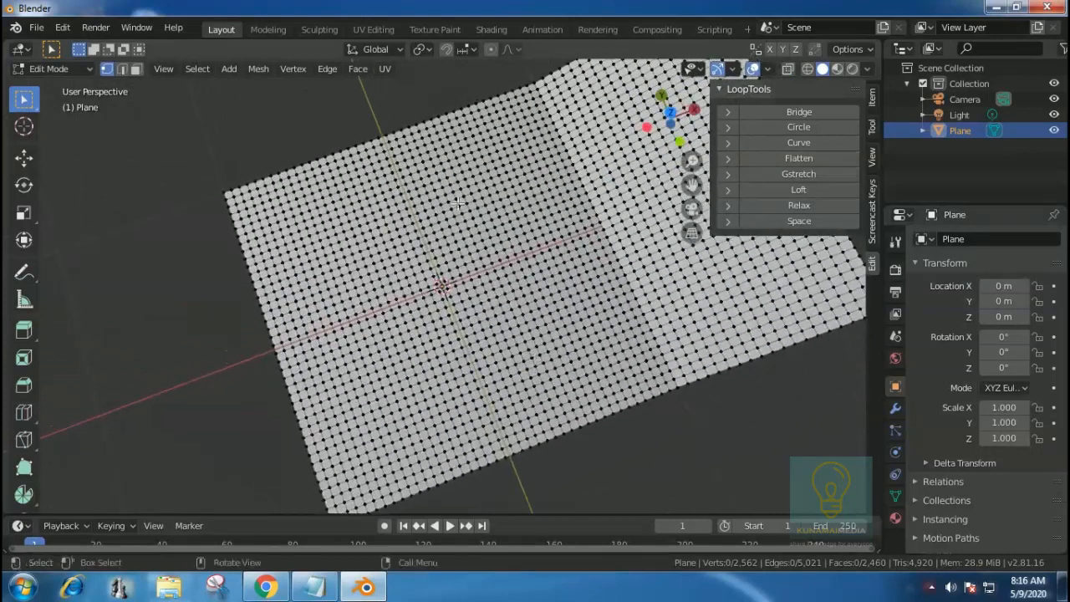
pyautogui.click(137, 70)
pyautogui.click(433, 283)
pyautogui.keyDown('shift'); pyautogui.click(435, 283); pyautogui.keyUp('shift')
pyautogui.keyDown('shift'); pyautogui.click(436, 283); pyautogui.keyUp('shift')
pyautogui.keyDown('shift'); pyautogui.click(437, 282); pyautogui.keyUp('shift')
pyautogui.keyDown('shift'); pyautogui.click(438, 284); pyautogui.keyUp('shift')
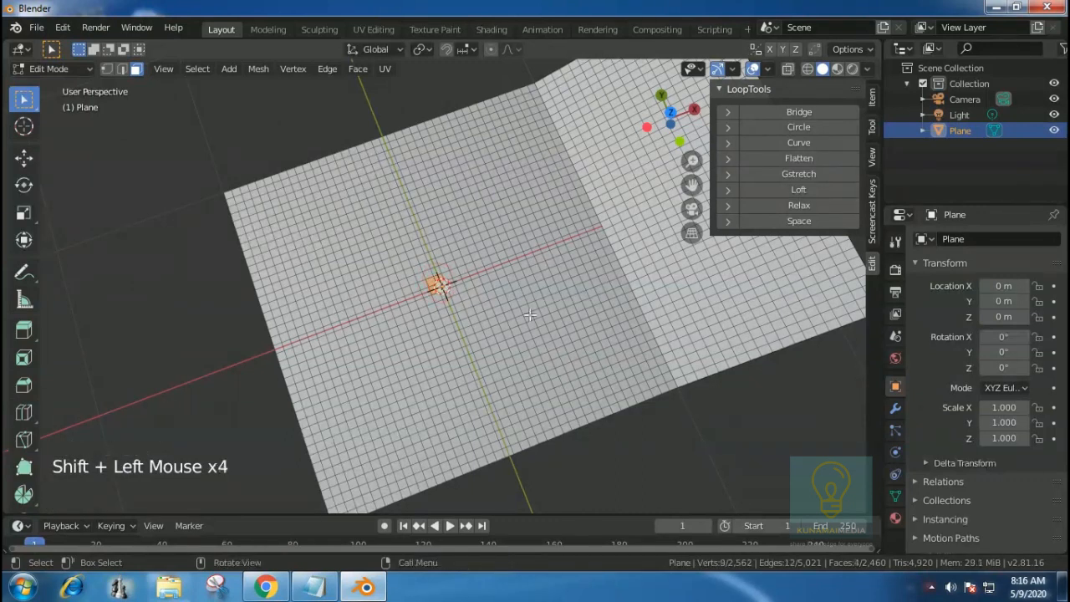
# Grow the face selection six times and reshape it into a round area with the LoopTools Circle operation.
pyautogui.press('ctrl')
pyautogui.press('ctrl+KP_Add')
pyautogui.press('ctrl+KP_Add')
pyautogui.press('ctrl+KP_Add')
pyautogui.press('ctrl+KP_Add')
pyautogui.press('ctrl+KP_Add')
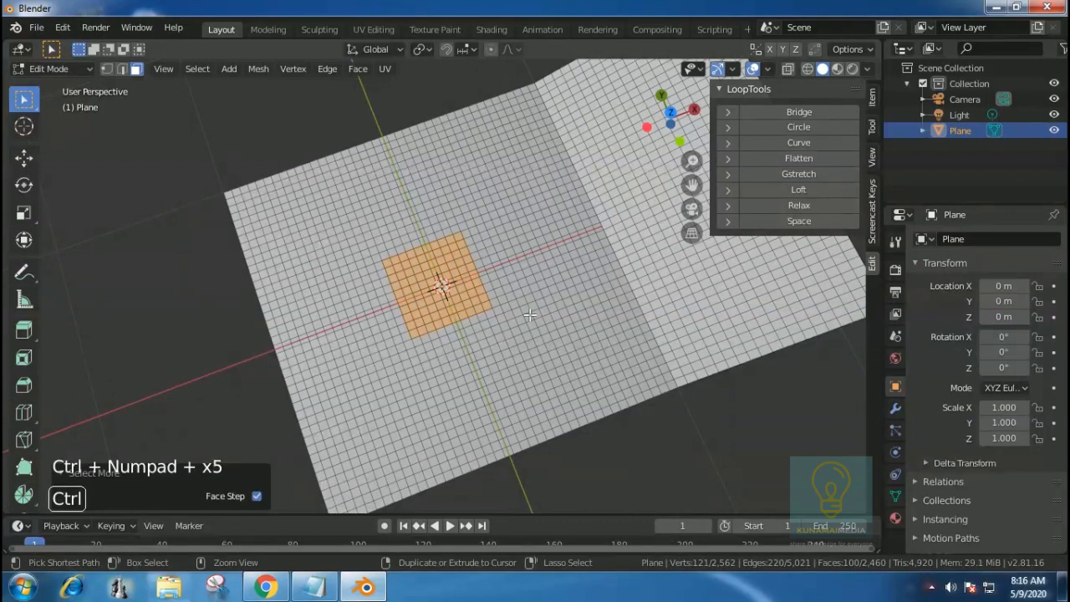
pyautogui.press('ctrl+KP_Add')
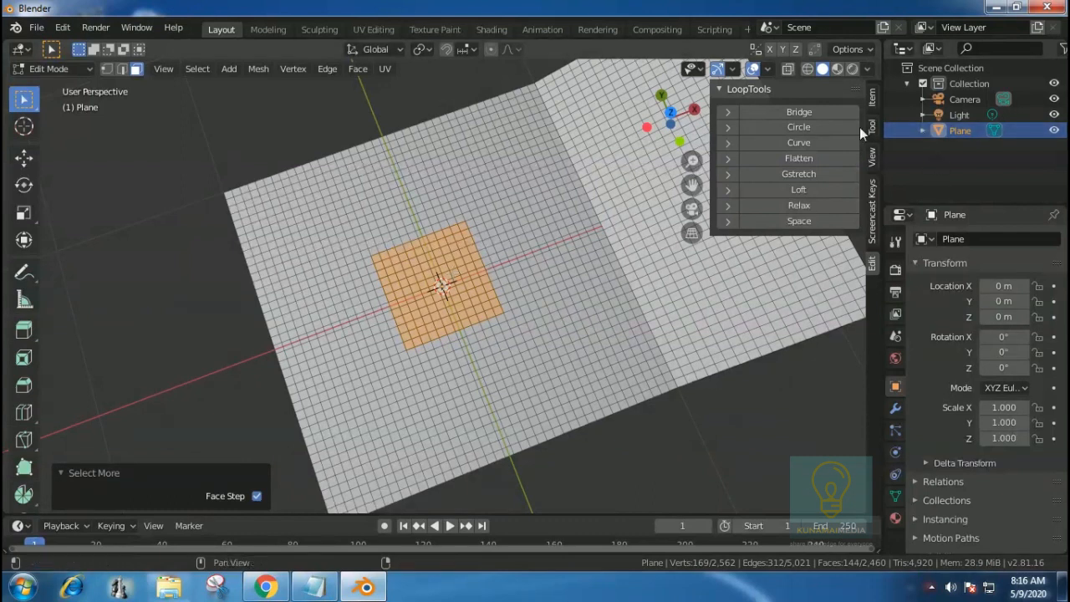
pyautogui.click(798, 127)
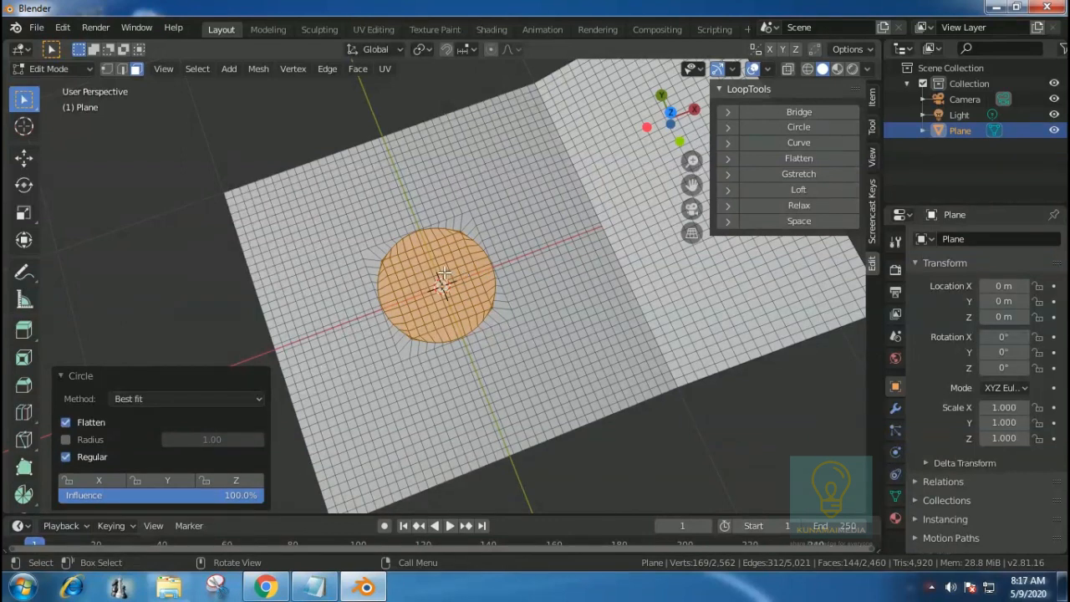
# Extrude the circular faces about 0.511 m upward along Z and lower the resulting cap by about 0.311 m.
pyautogui.press('e')
pyautogui.press('z')
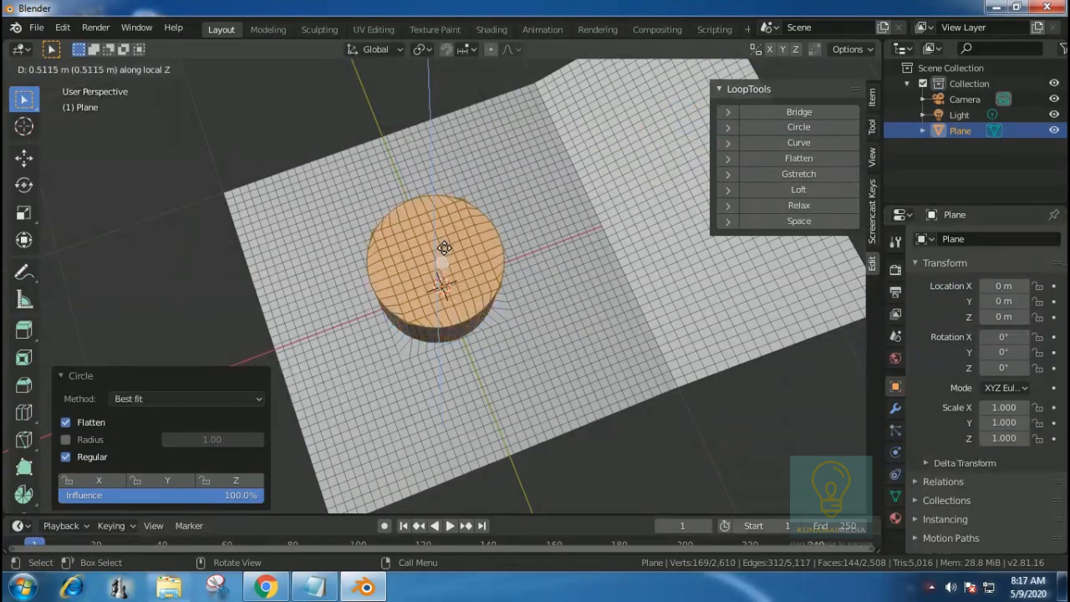
pyautogui.click(443, 248)
pyautogui.moveTo(443, 248); pyautogui.dragTo(433, 204, button='middle')
pyautogui.press('g')
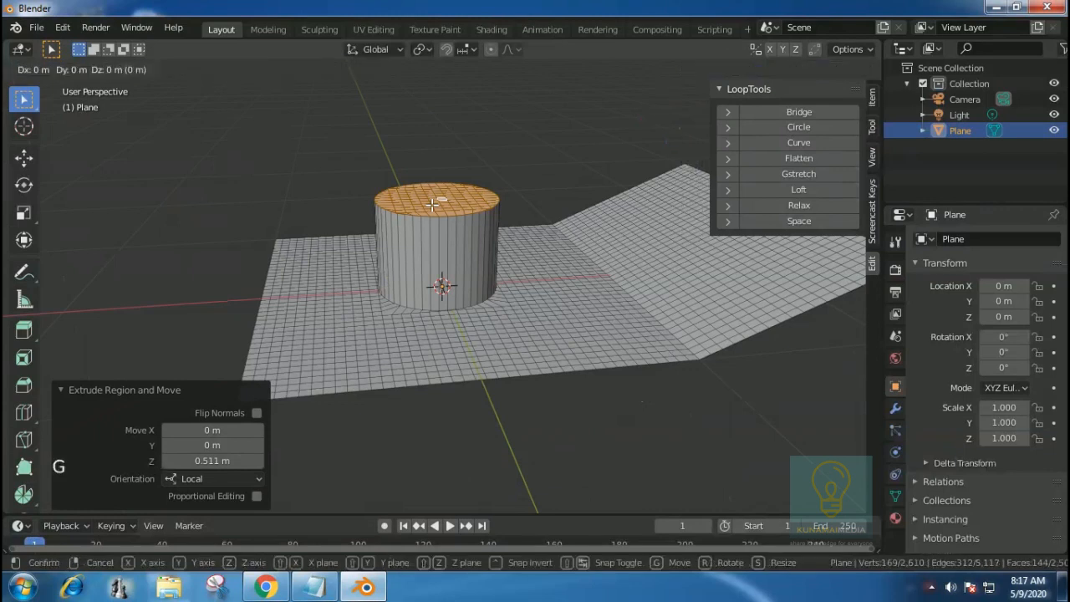
pyautogui.press('z')
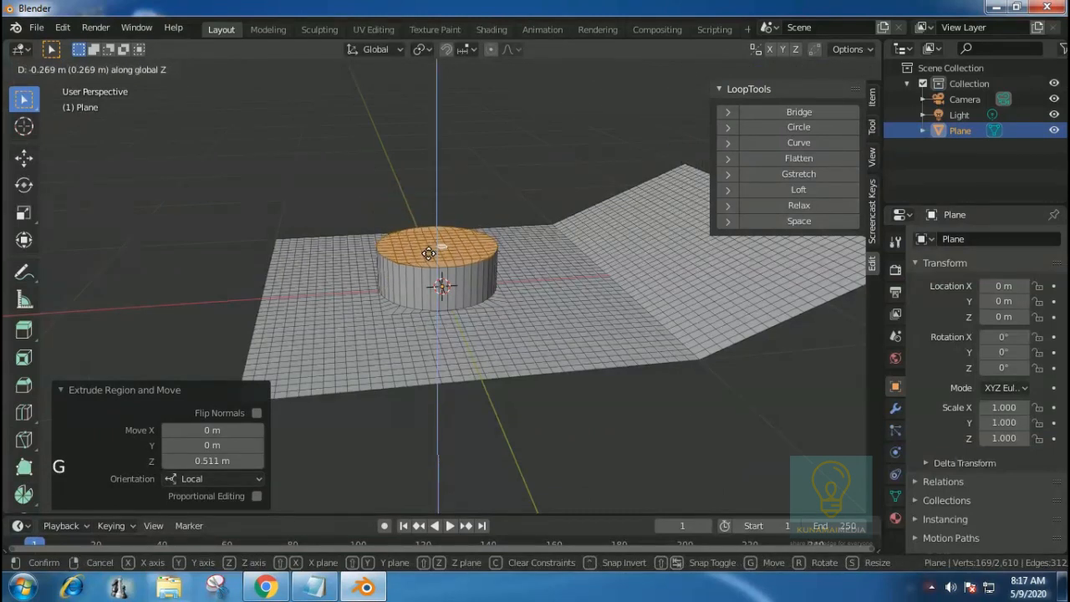
pyautogui.click(428, 259)
pyautogui.moveTo(428, 259); pyautogui.dragTo(402, 261, button='middle')
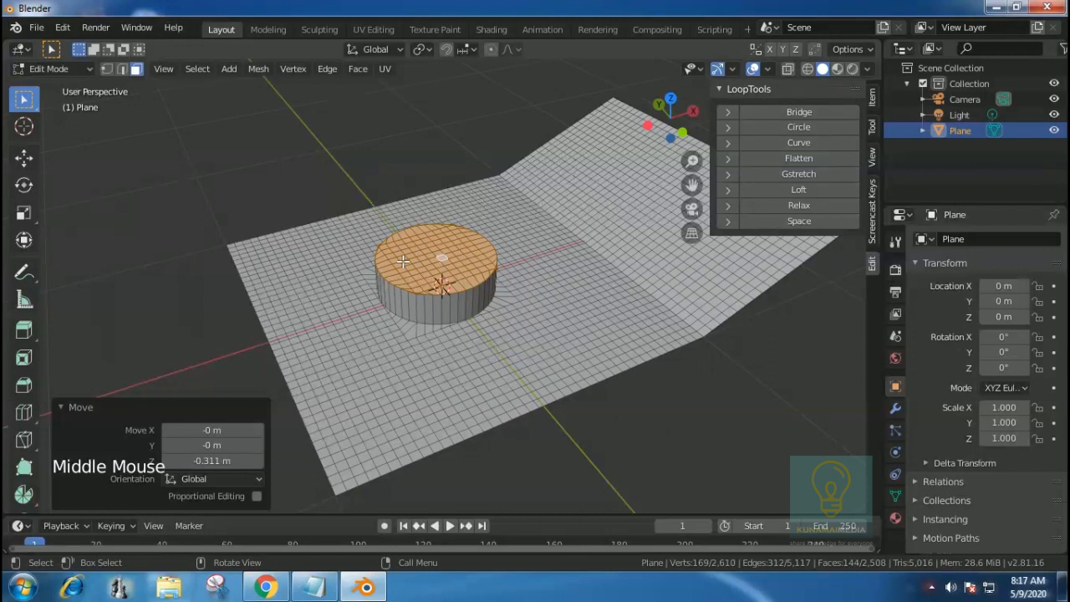
# Delete the cylinder's gridded cap faces and fill its top edge loop with a single face.
pyautogui.press('Delete')
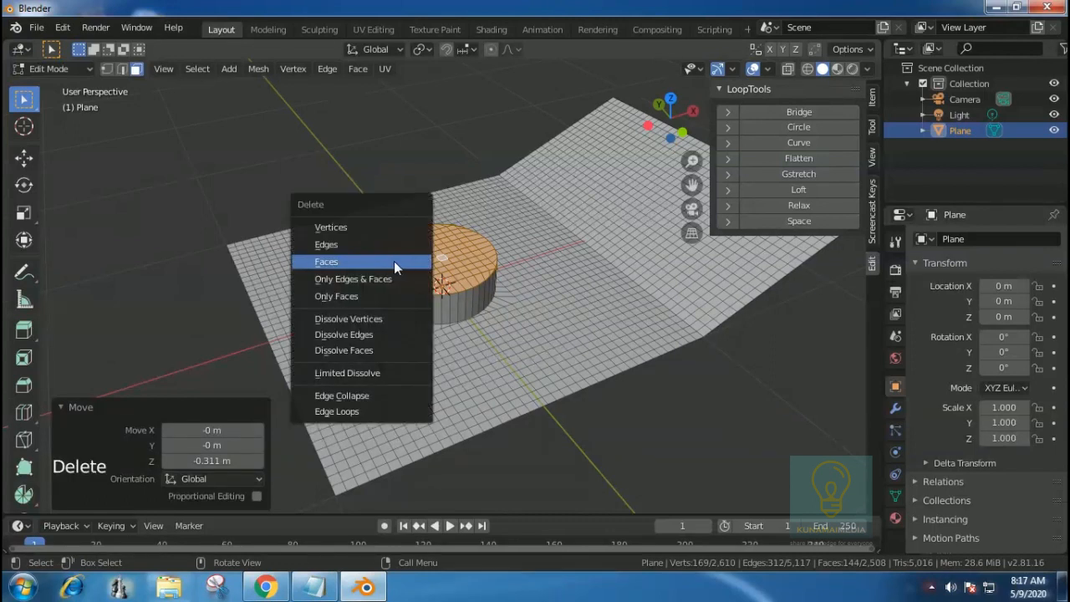
pyautogui.click(393, 261)
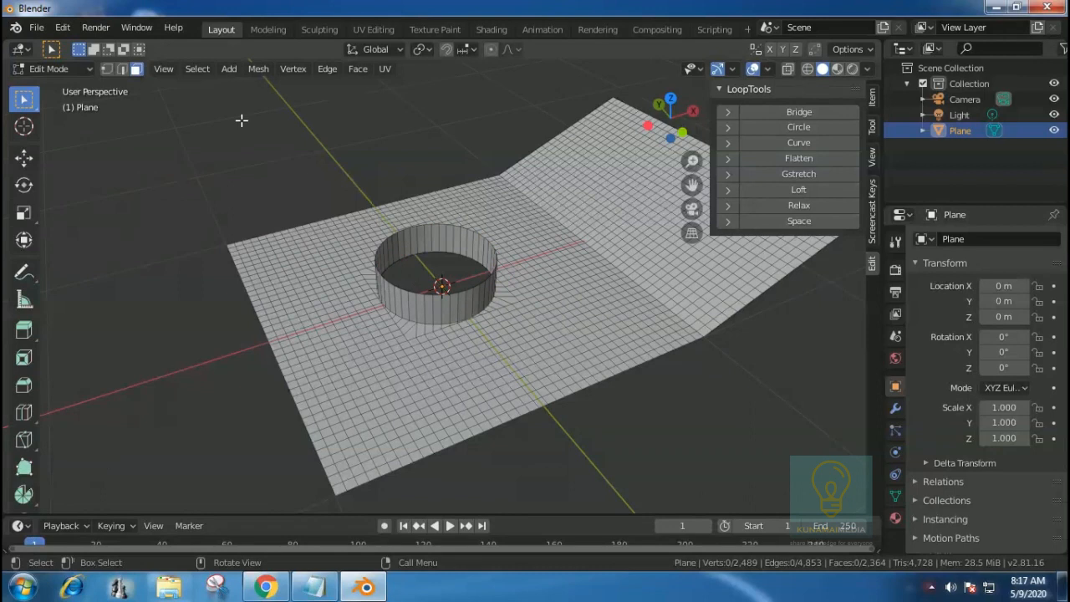
pyautogui.click(119, 74)
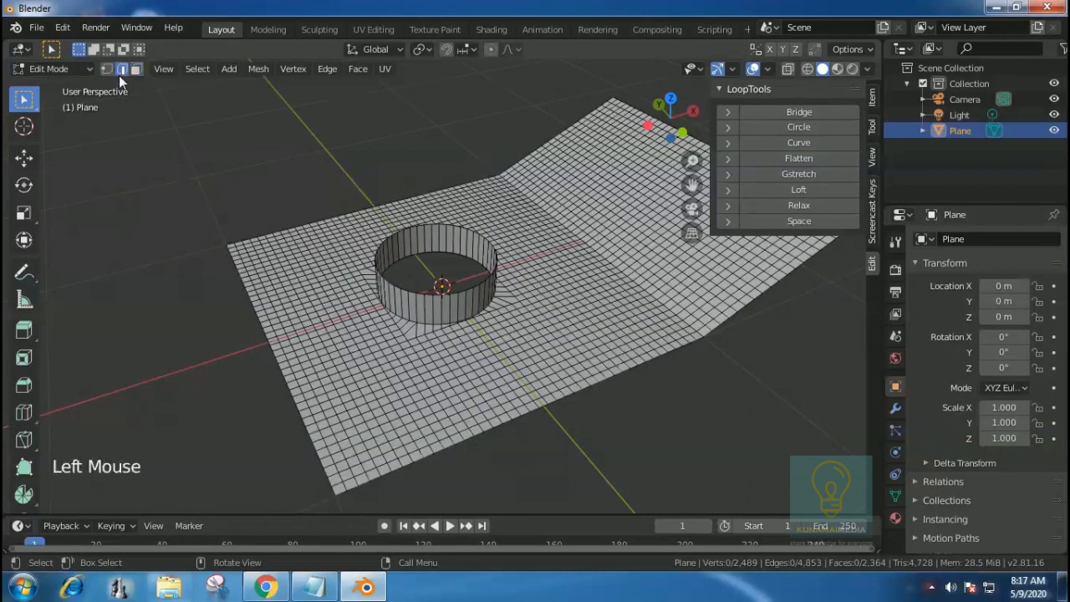
pyautogui.keyDown('alt'); pyautogui.click(411, 292); pyautogui.keyUp('alt')
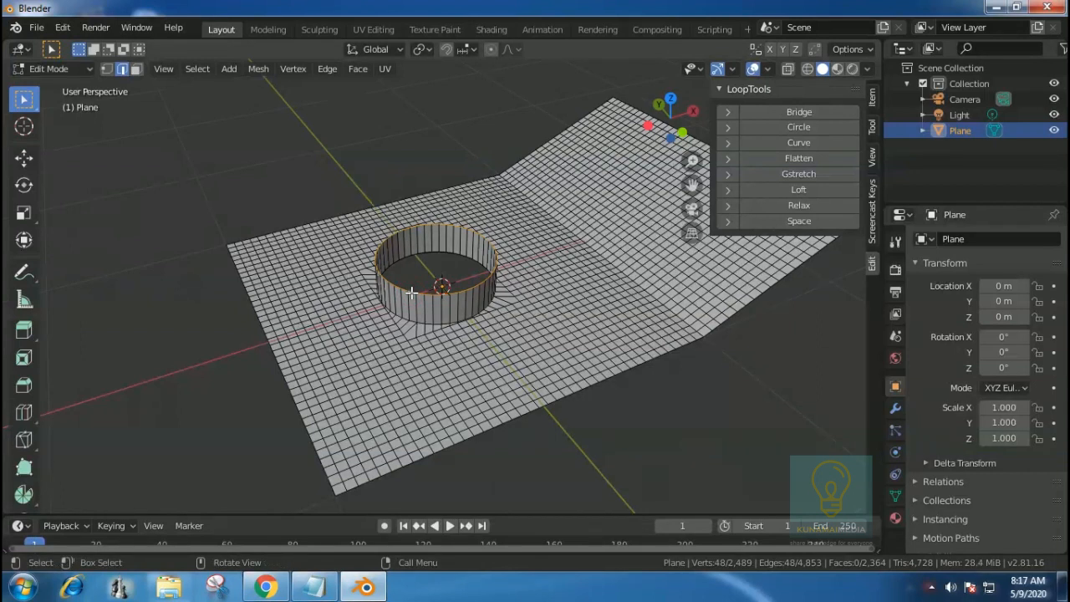
pyautogui.press('f')
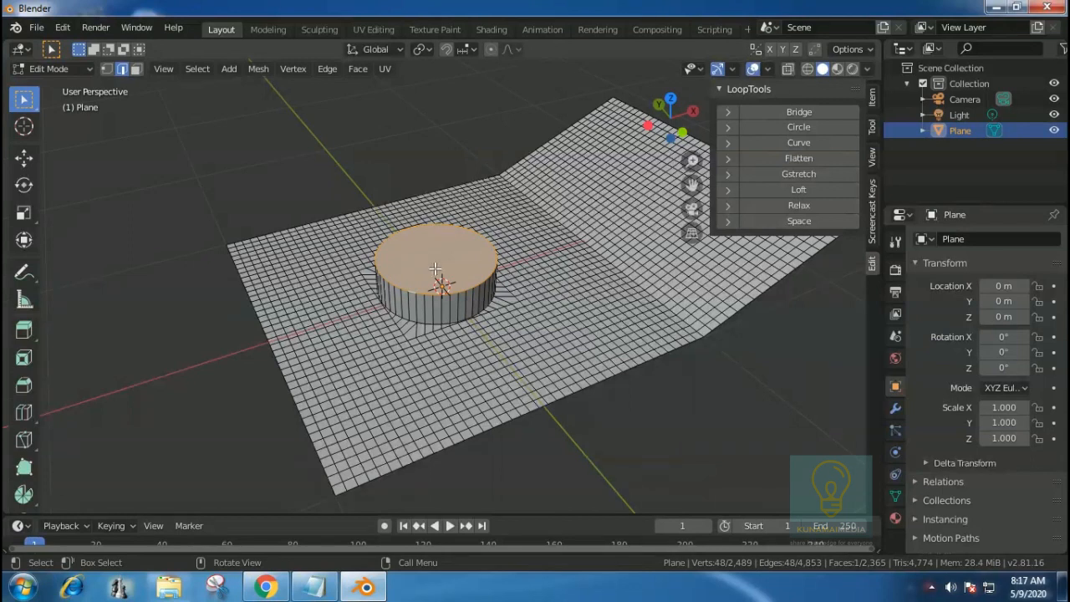
# Inset the cylinder's top face by about 0.031 m and extrude the inner face about 0.169 m downward.
pyautogui.press('i')
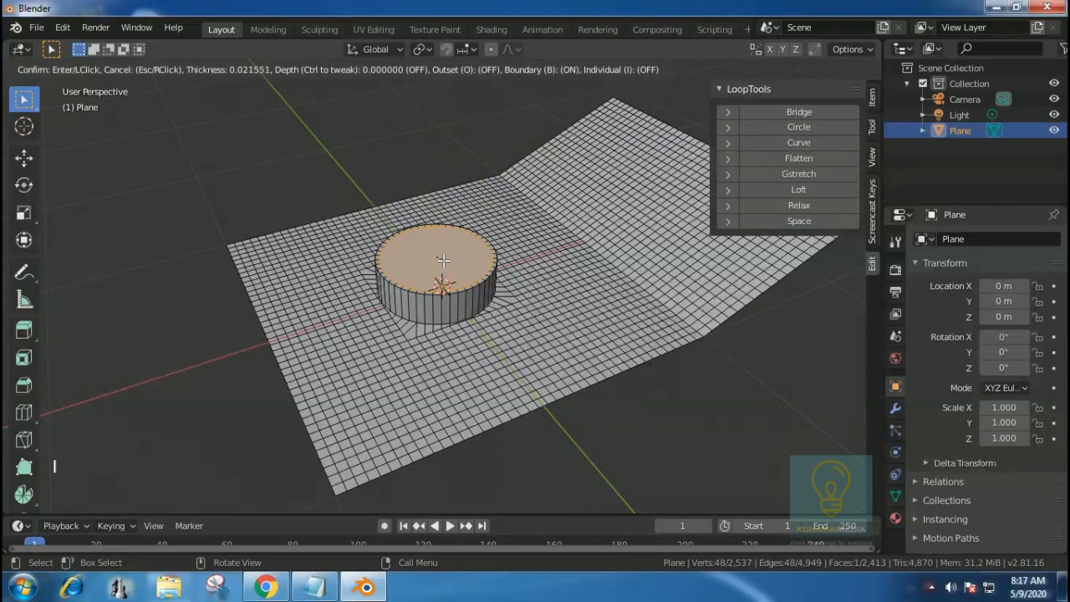
pyautogui.click(441, 260)
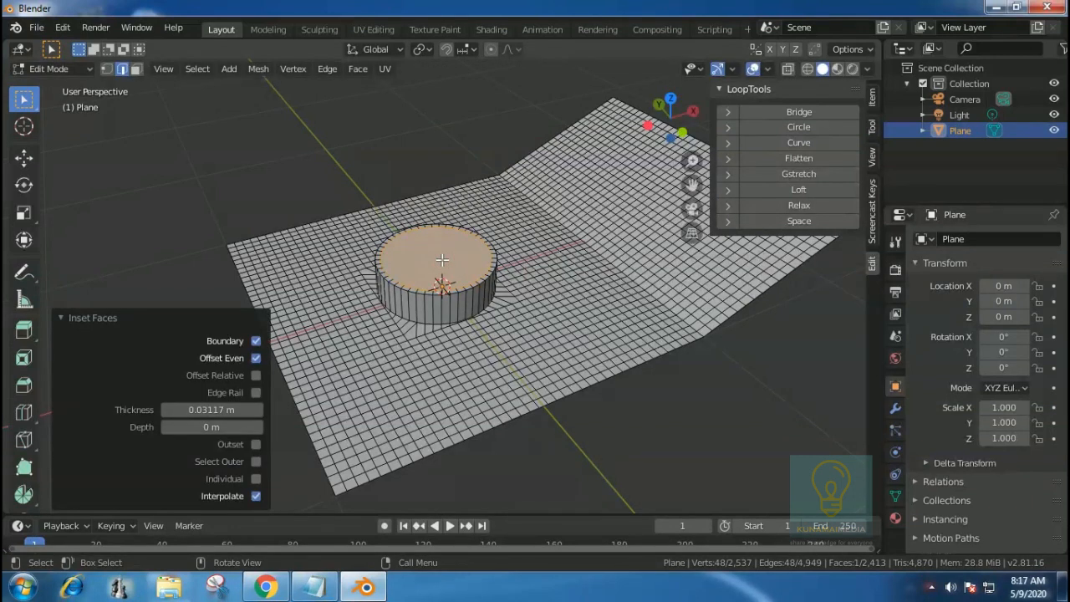
pyautogui.press('e')
pyautogui.press('z')
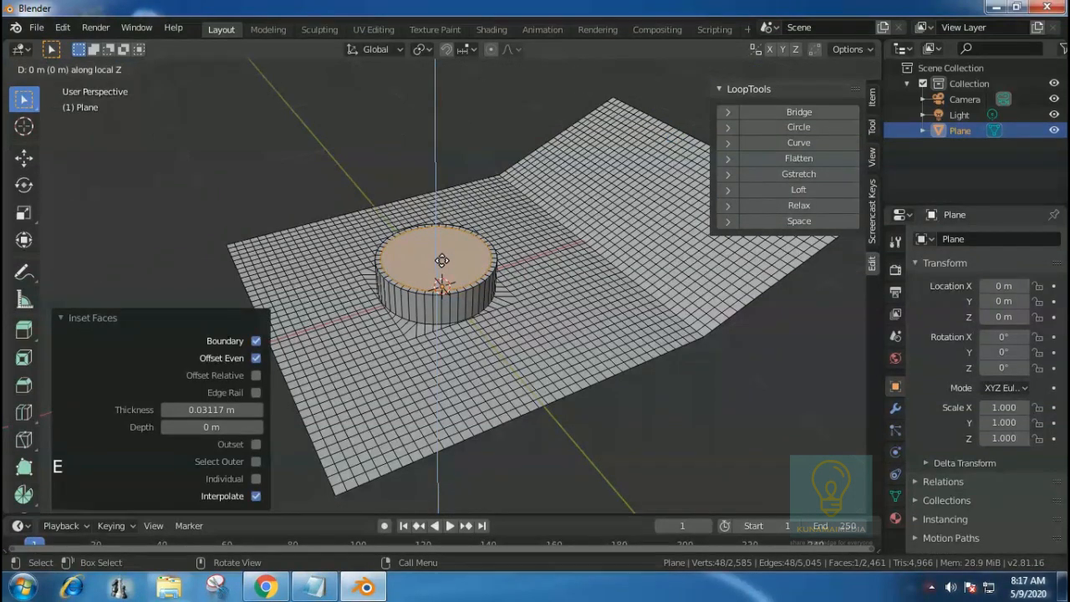
pyautogui.click(442, 283)
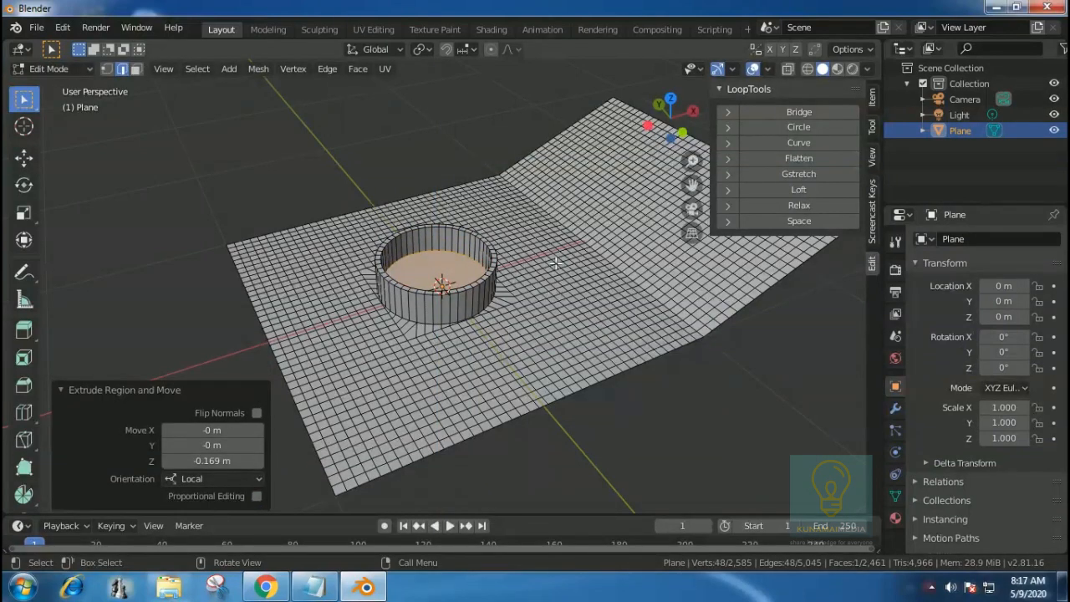
# From the top view, select the vertices of the raised strip's outer +X edge and extrude them about 0.063 m along X.
pyautogui.moveTo(658, 267); pyautogui.dragTo(621, 314, button='middle')
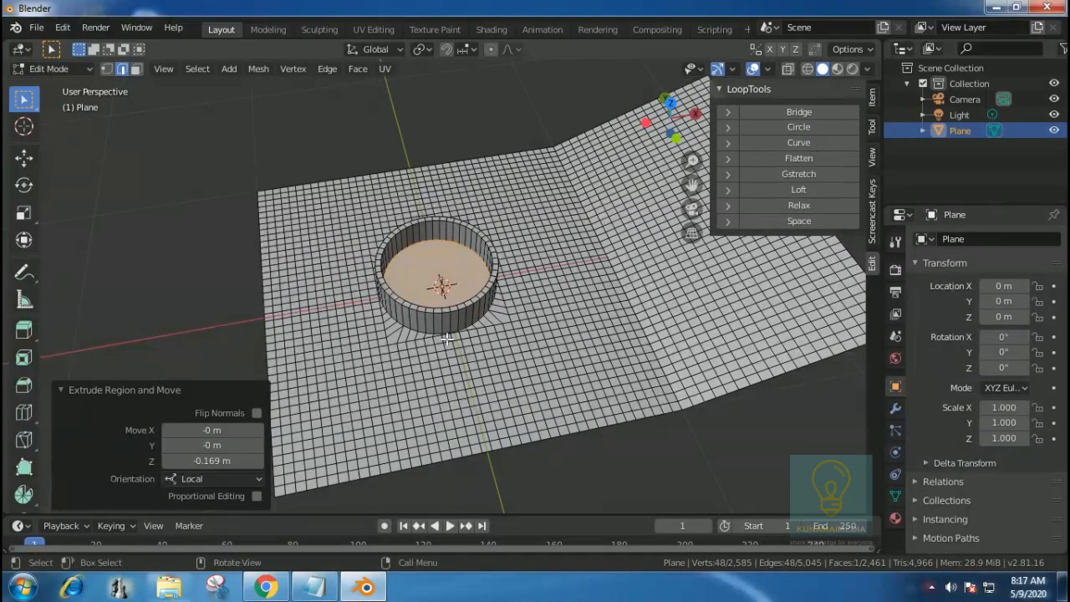
pyautogui.keyDown('shift'); pyautogui.moveTo(607, 268); pyautogui.dragTo(262, 309, button='middle'); pyautogui.keyUp('shift')
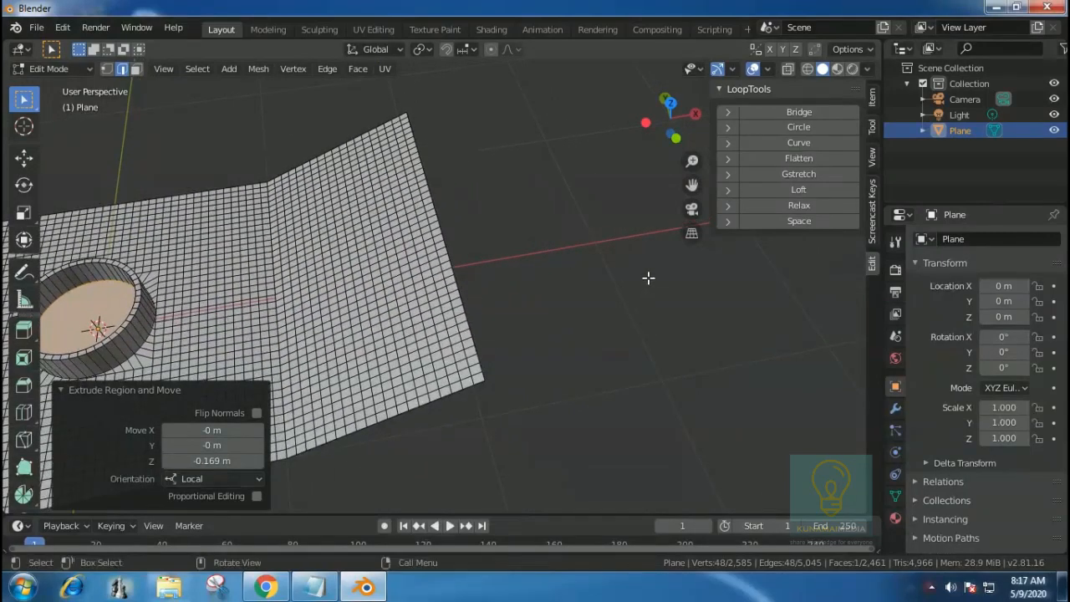
pyautogui.moveTo(647, 277); pyautogui.dragTo(626, 329, button='middle')
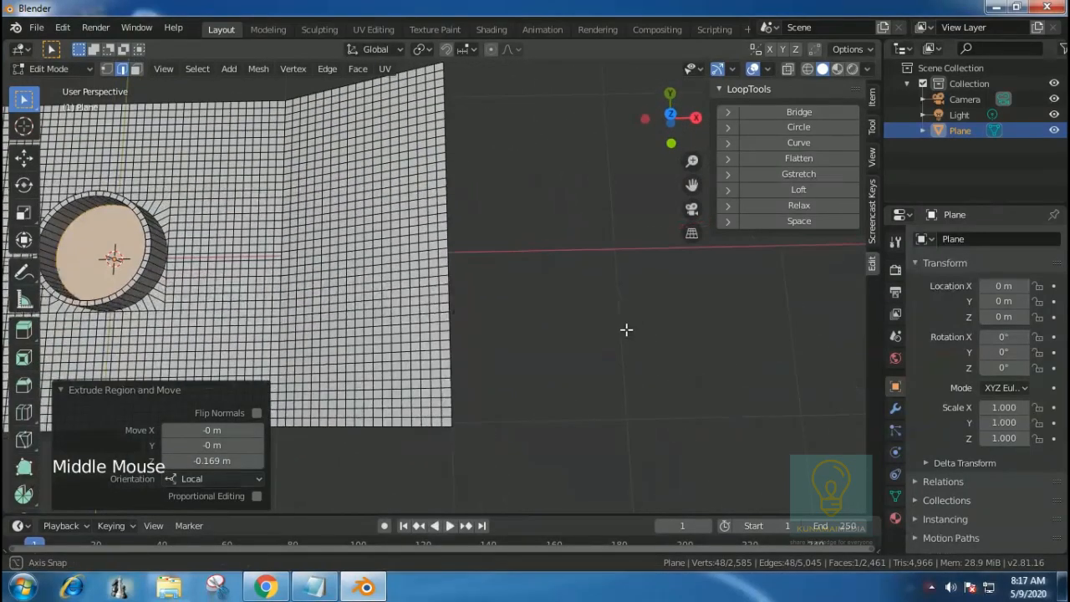
pyautogui.click(107, 69)
pyautogui.click(570, 132)
pyautogui.moveTo(570, 132); pyautogui.dragTo(542, 165, button='middle')
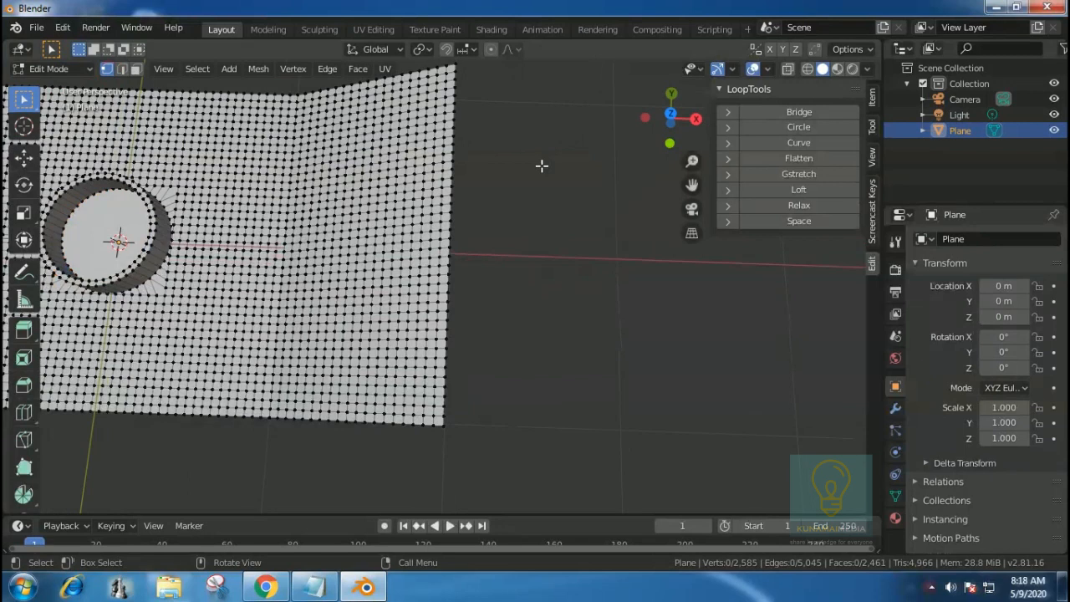
pyautogui.press('KP_7')
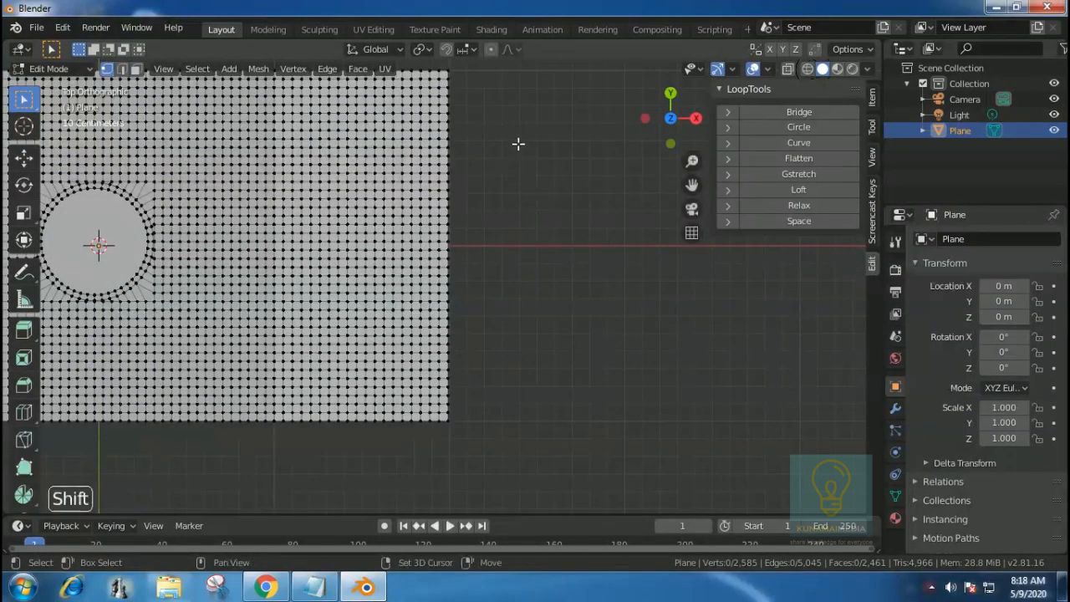
pyautogui.keyDown('shift'); pyautogui.moveTo(518, 143); pyautogui.dragTo(539, 172, button='middle'); pyautogui.keyUp('shift')
pyautogui.keyDown('shift'); pyautogui.scroll(1, 487, 454); pyautogui.keyUp('shift')
pyautogui.moveTo(529, 480); pyautogui.dragTo(464, 72)
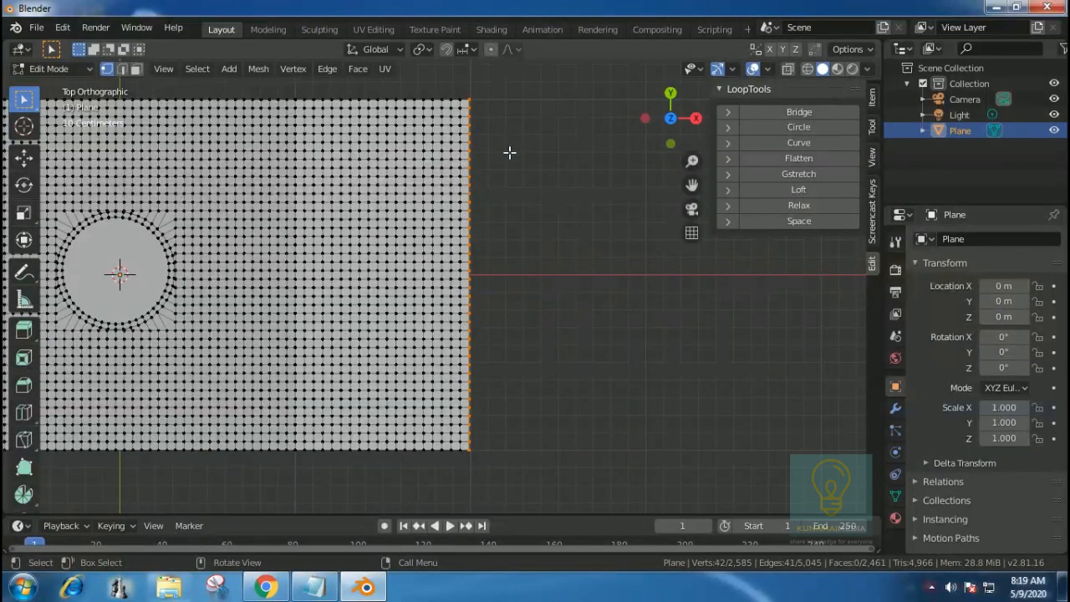
pyautogui.press('e')
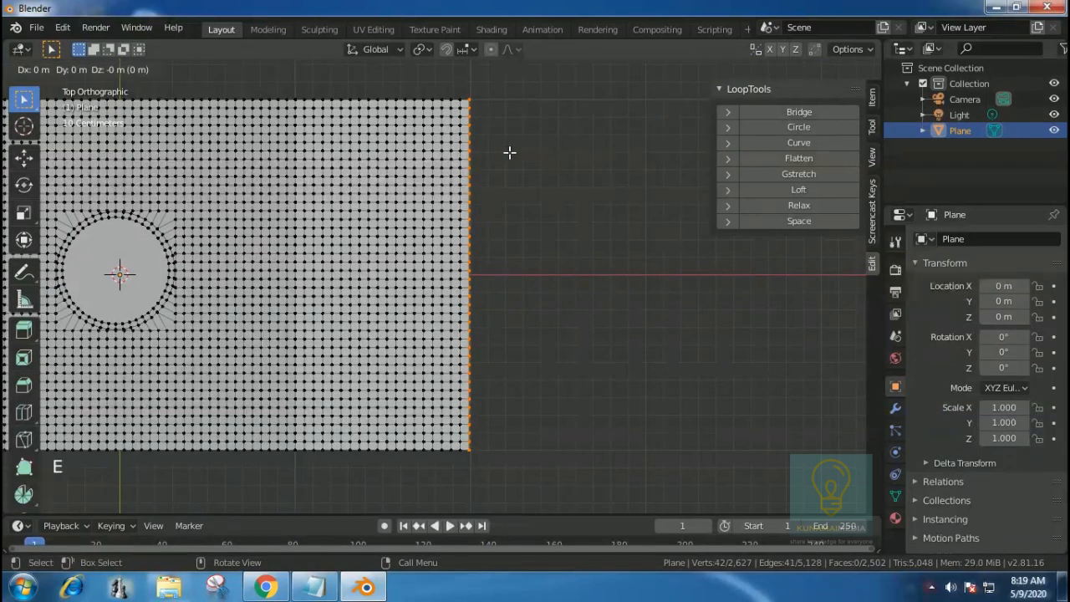
pyautogui.click(520, 157)
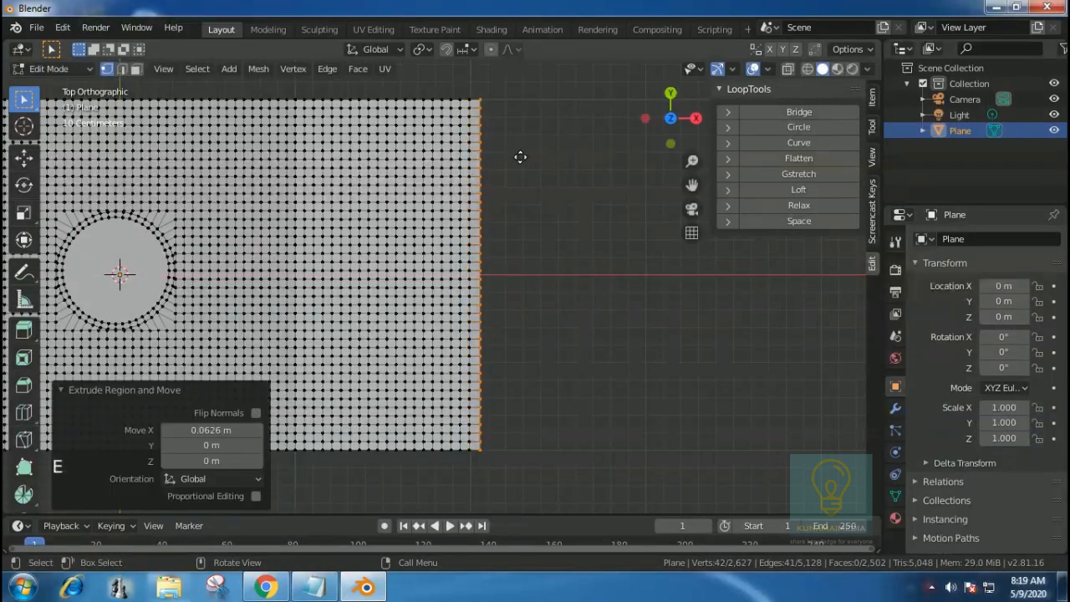
# Extrude the selected outer +X edge vertices about 0.058 m further along X.
pyautogui.press('e')
pyautogui.press('x')
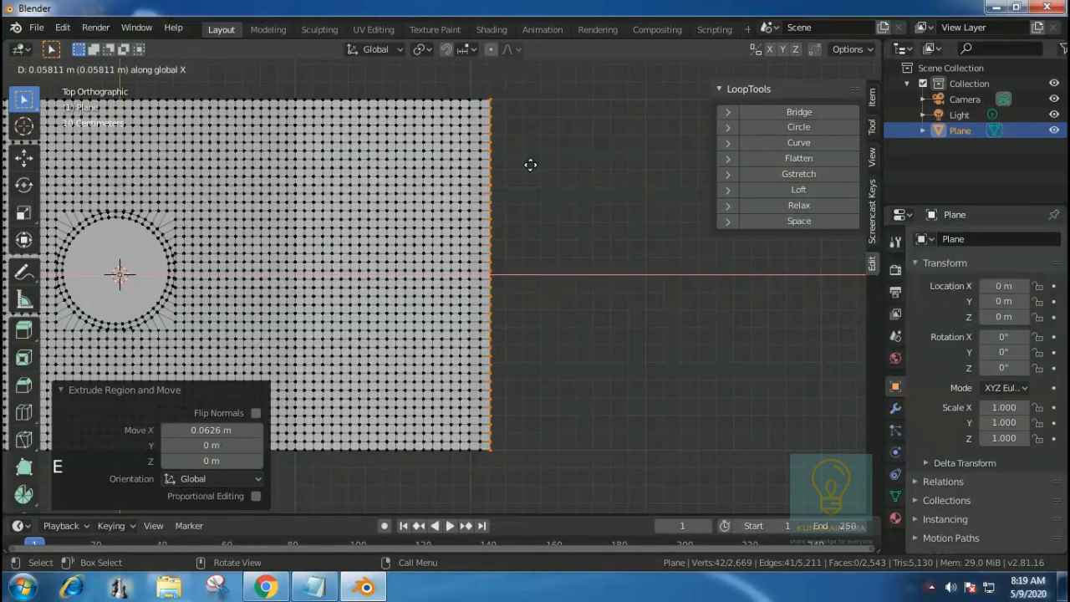
pyautogui.click(530, 164)
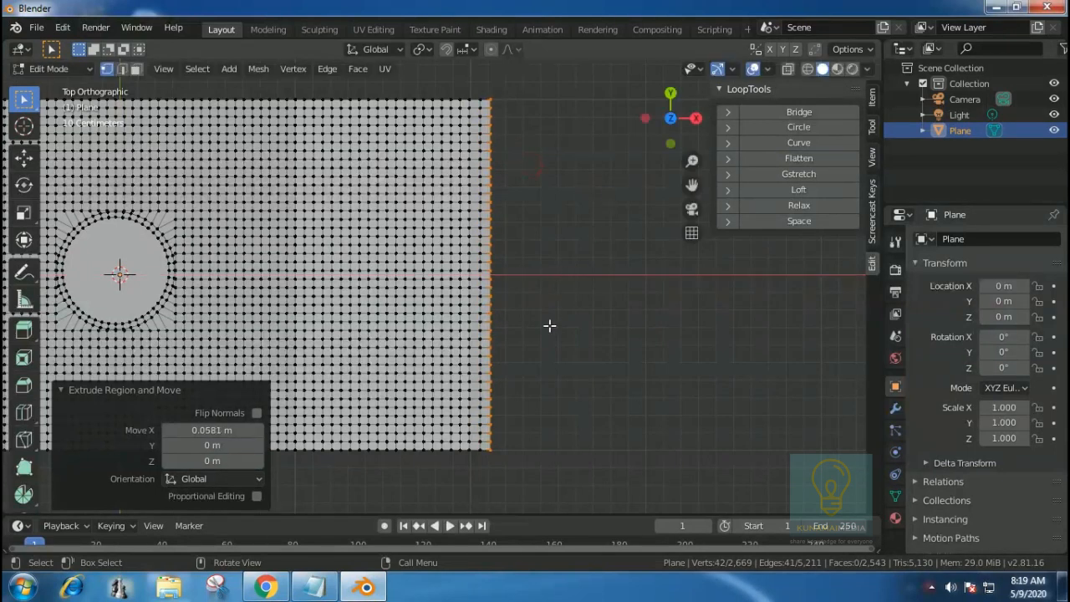
# From the top view, pull three separate vertices of the +X edge outward along X, the +Y one about 0.112 m and the -Y one about 0.523 m.
pyautogui.moveTo(545, 328)
pyautogui.mouseDown(button='middle')
pyautogui.moveTo(523, 275)
pyautogui.moveTo(530, 167)
pyautogui.moveTo(564, 217)
pyautogui.moveTo(573, 287)
pyautogui.moveTo(555, 311)
pyautogui.mouseUp(button='middle')
pyautogui.scroll(1, 363, 173)
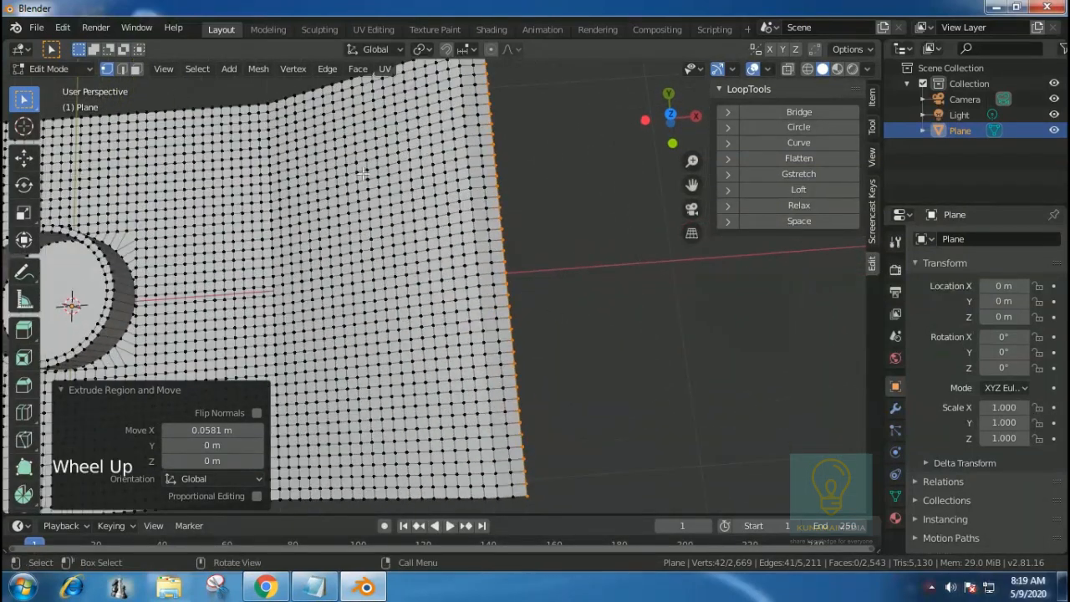
pyautogui.scroll(-3, 592, 159)
pyautogui.scroll(2, 592, 159)
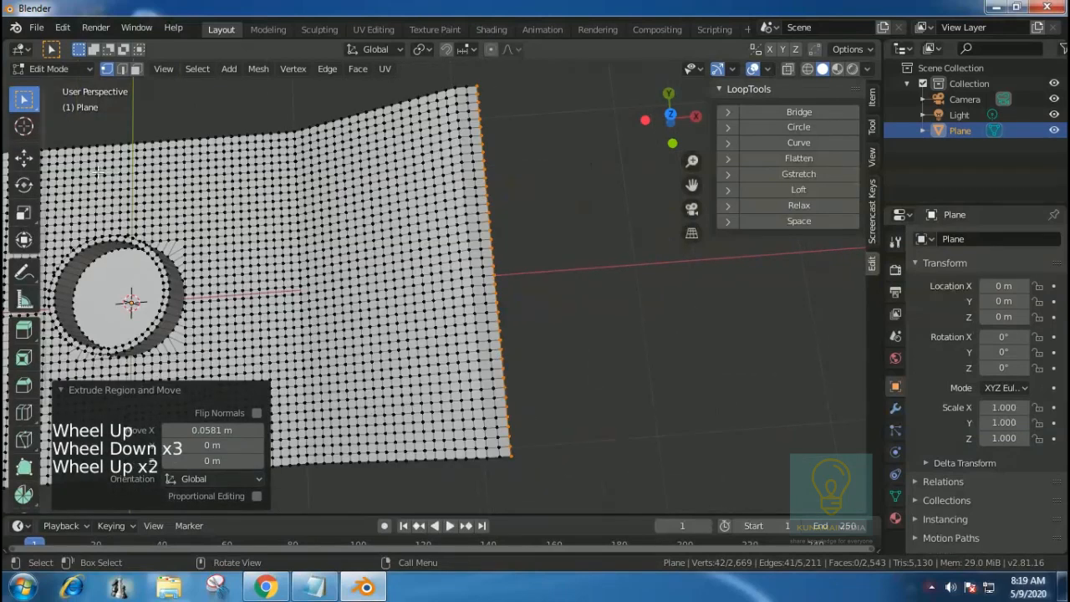
pyautogui.click(25, 159)
pyautogui.click(565, 206)
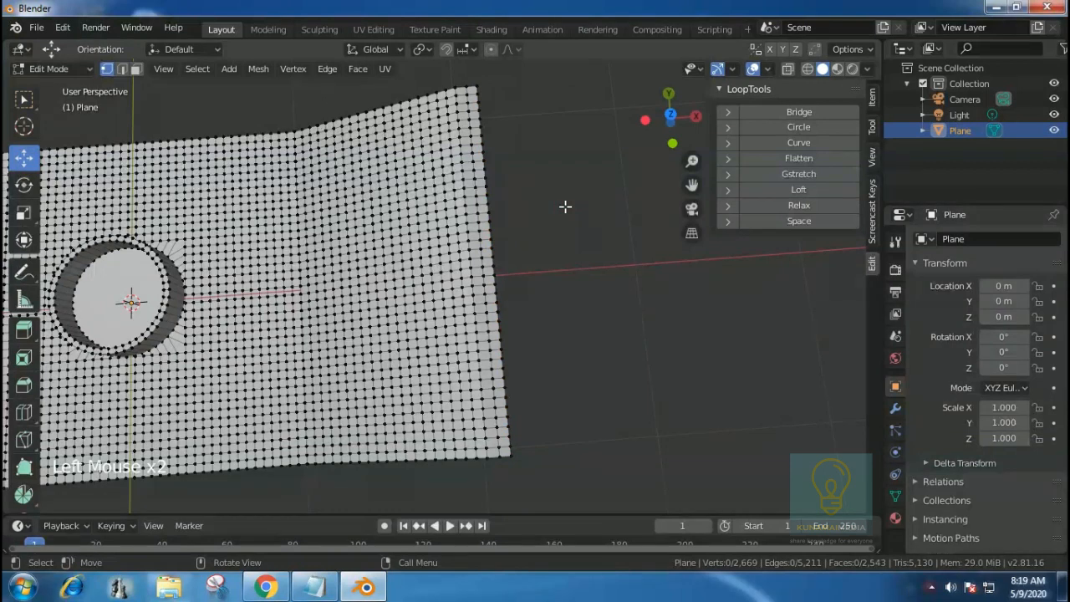
pyautogui.press('KP_7')
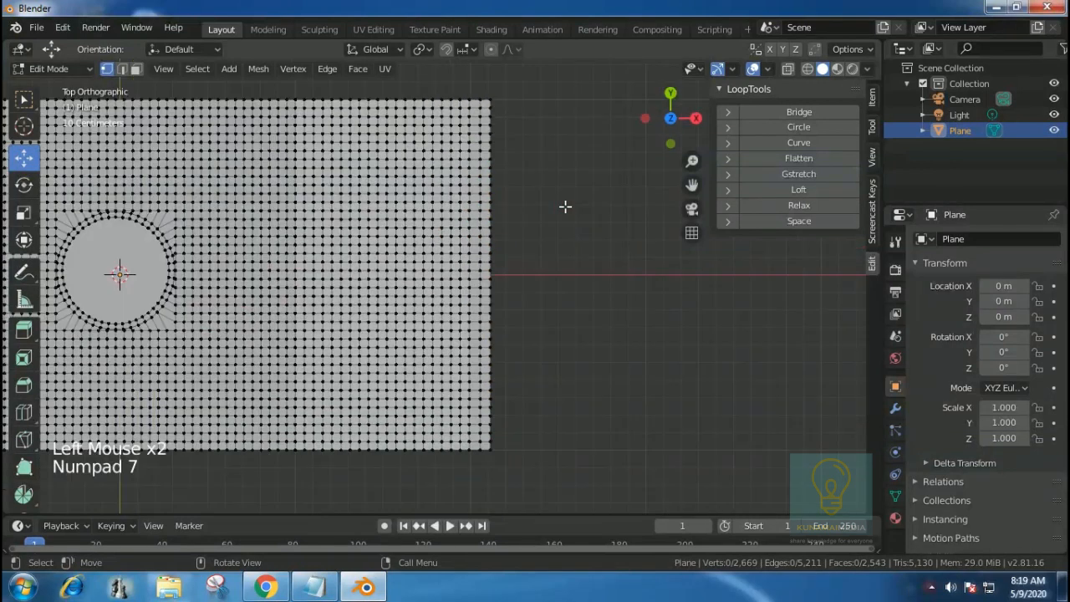
pyautogui.click(492, 151)
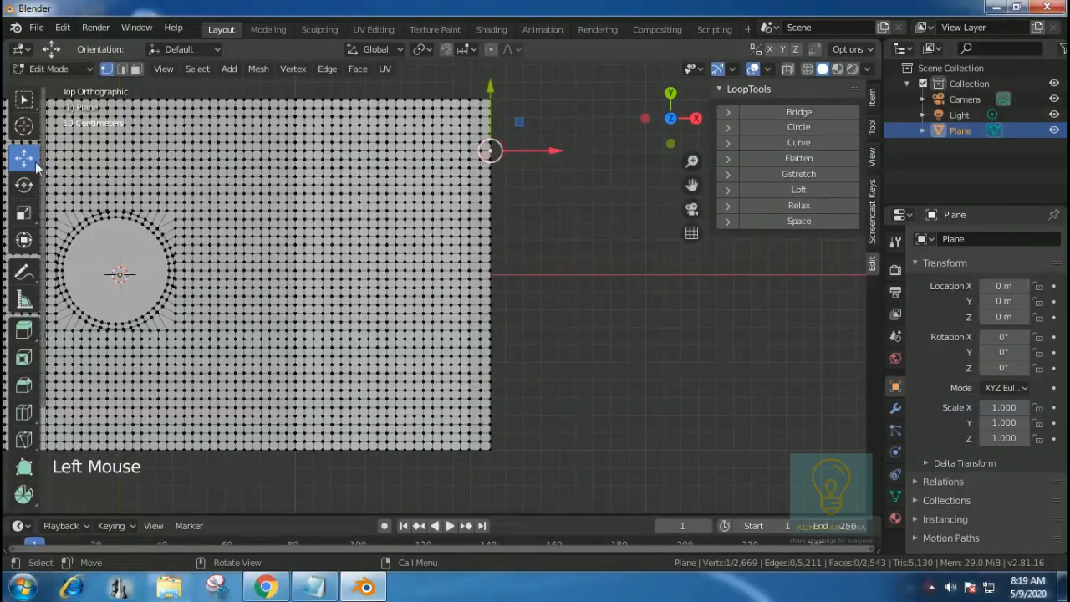
pyautogui.moveTo(554, 151); pyautogui.dragTo(574, 152)
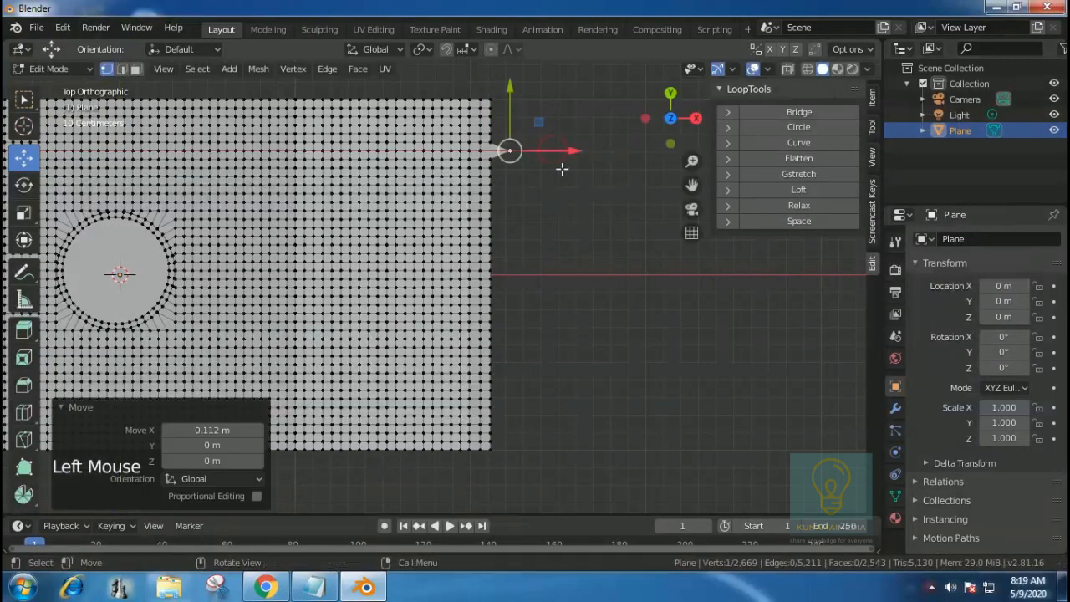
pyautogui.click(492, 283)
pyautogui.moveTo(554, 279); pyautogui.dragTo(562, 279)
pyautogui.click(489, 398)
pyautogui.moveTo(535, 399); pyautogui.dragTo(625, 399)
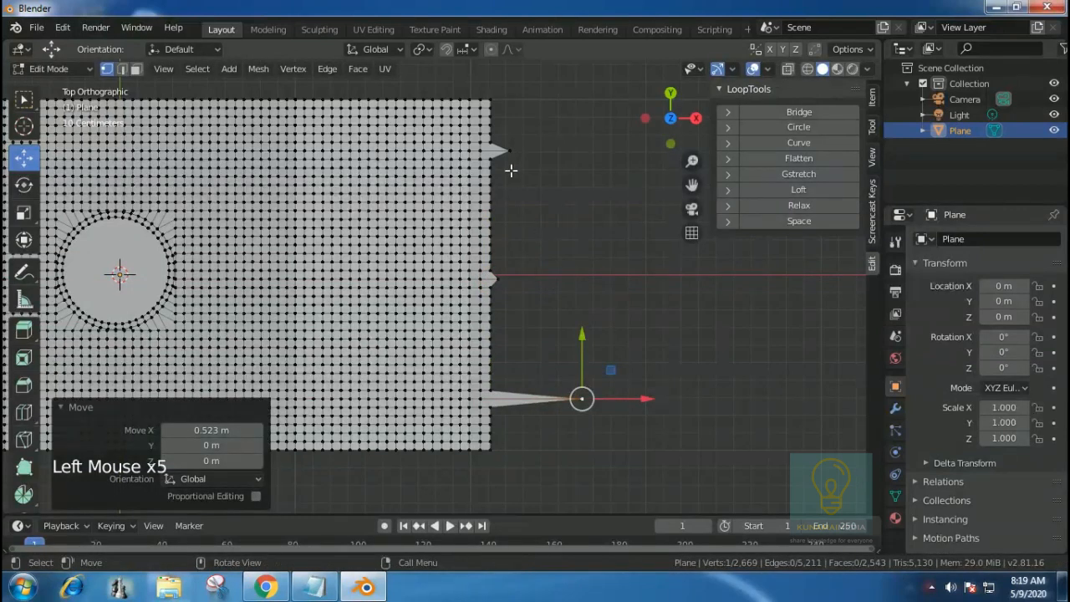
# Select the +Y and -Y pulled-out tips together and shape the outer edge through them with LoopTools Curve.
pyautogui.press('shift')
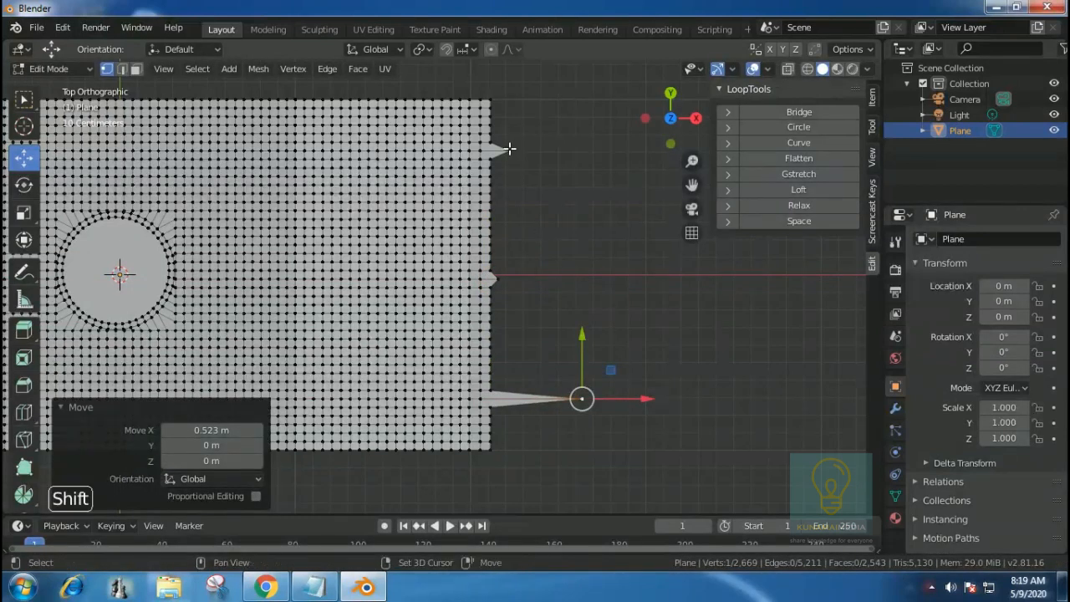
pyautogui.keyDown('shift'); pyautogui.click(509, 148); pyautogui.keyUp('shift')
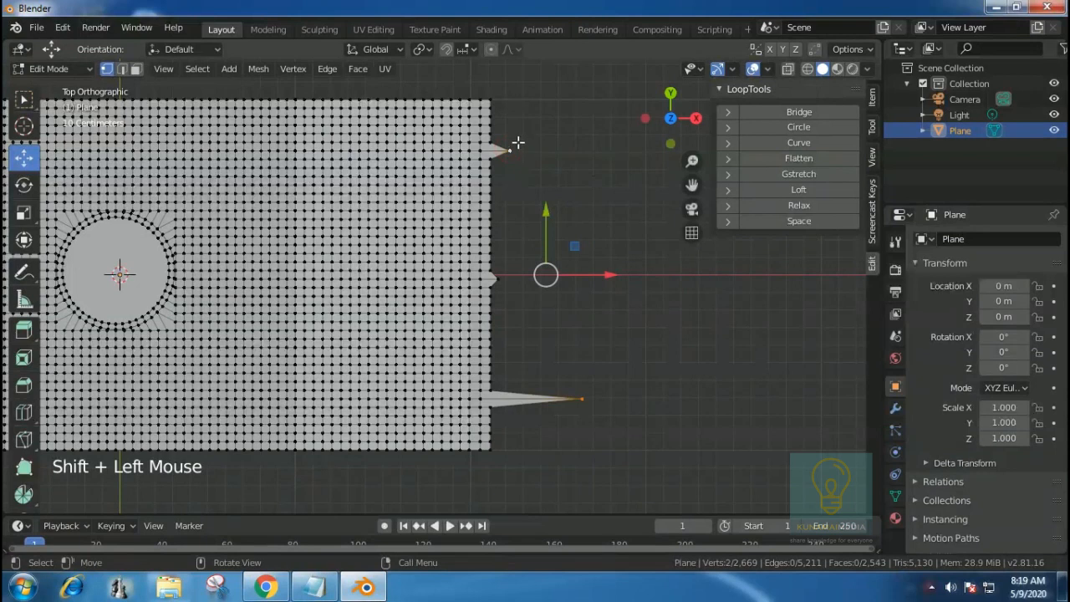
pyautogui.click(805, 143)
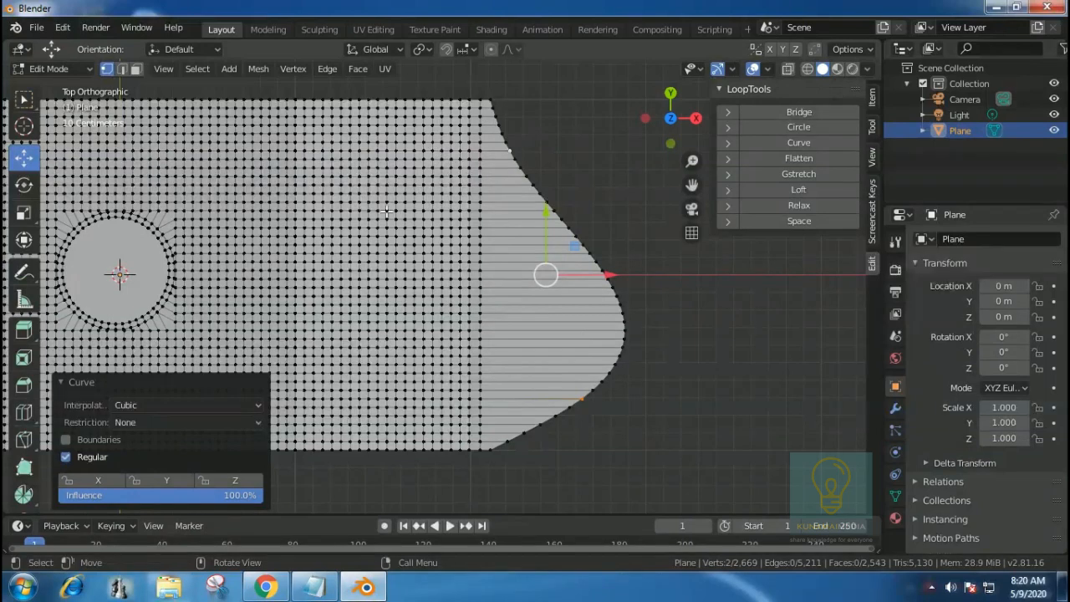
# Select a single vertex on the flat area between the round rim and the slope and raise it about 0.04 m along Z.
pyautogui.moveTo(641, 226); pyautogui.dragTo(580, 96, button='middle')
pyautogui.click(243, 279)
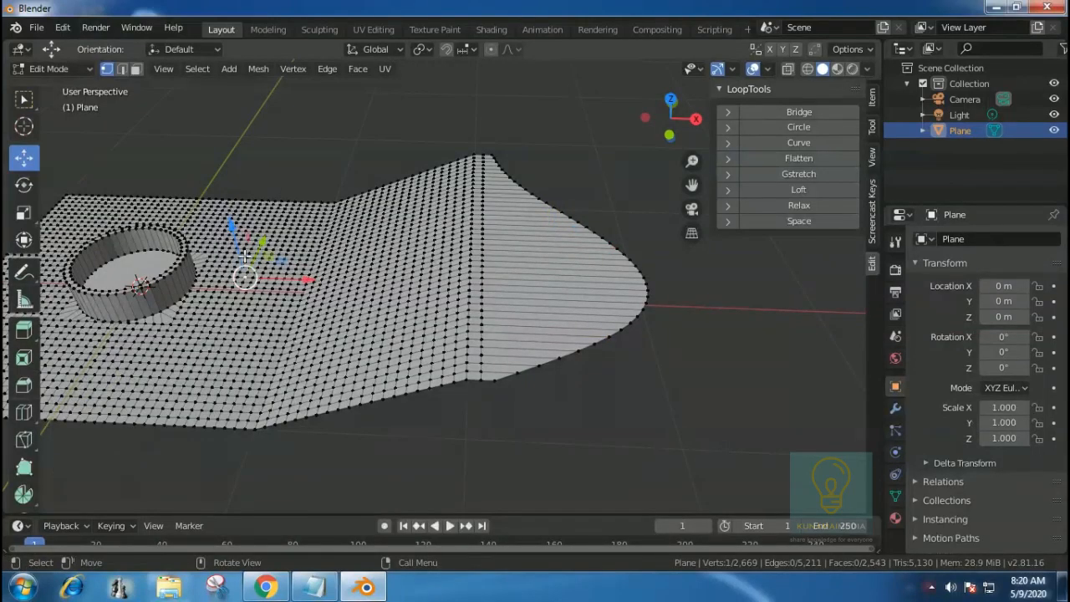
pyautogui.click(24, 99)
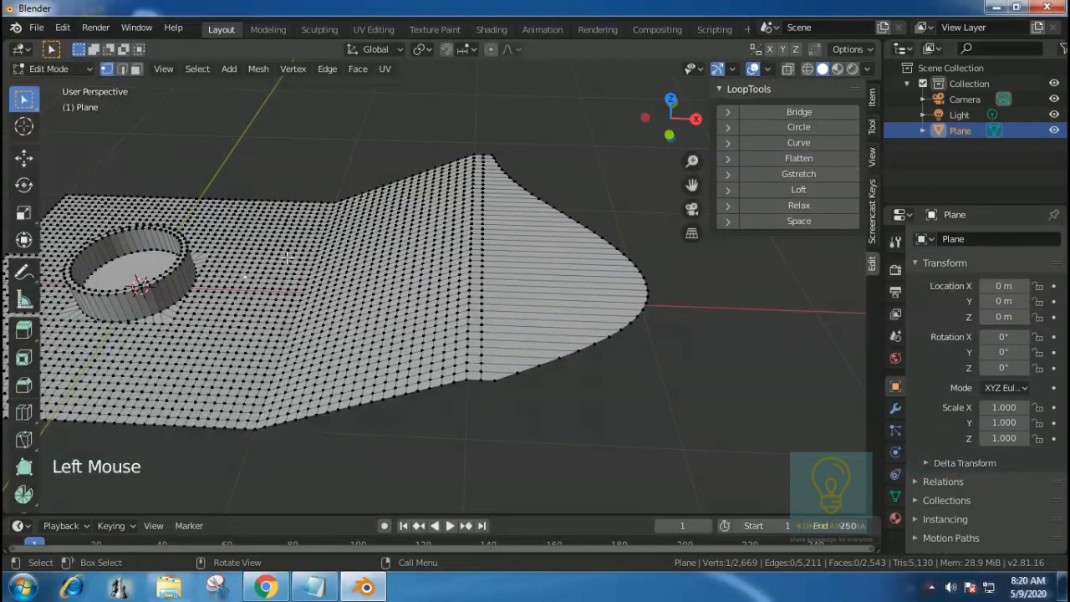
pyautogui.press('g')
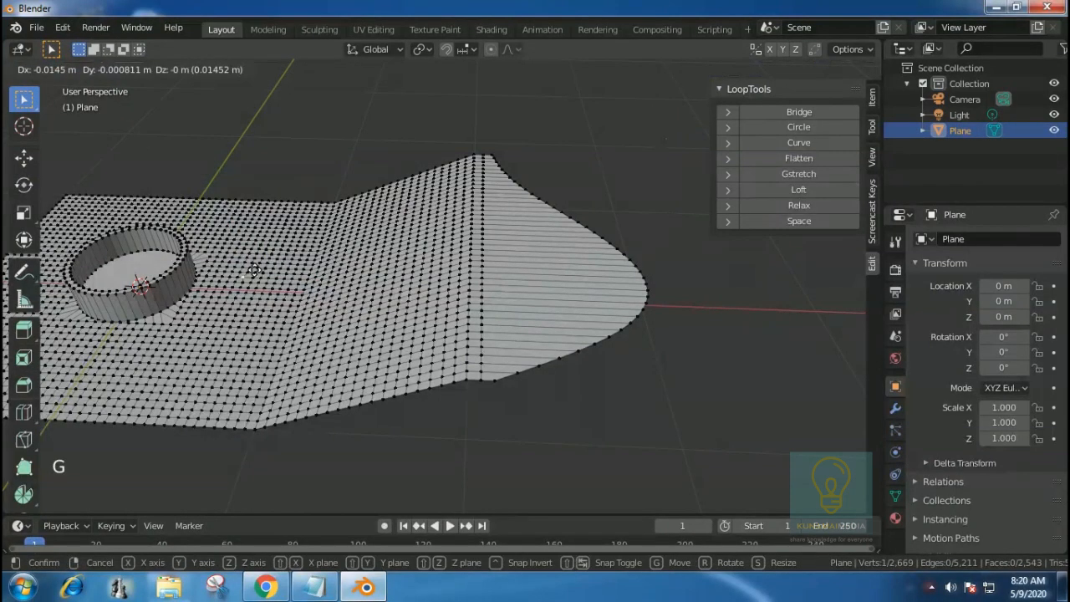
pyautogui.press('z')
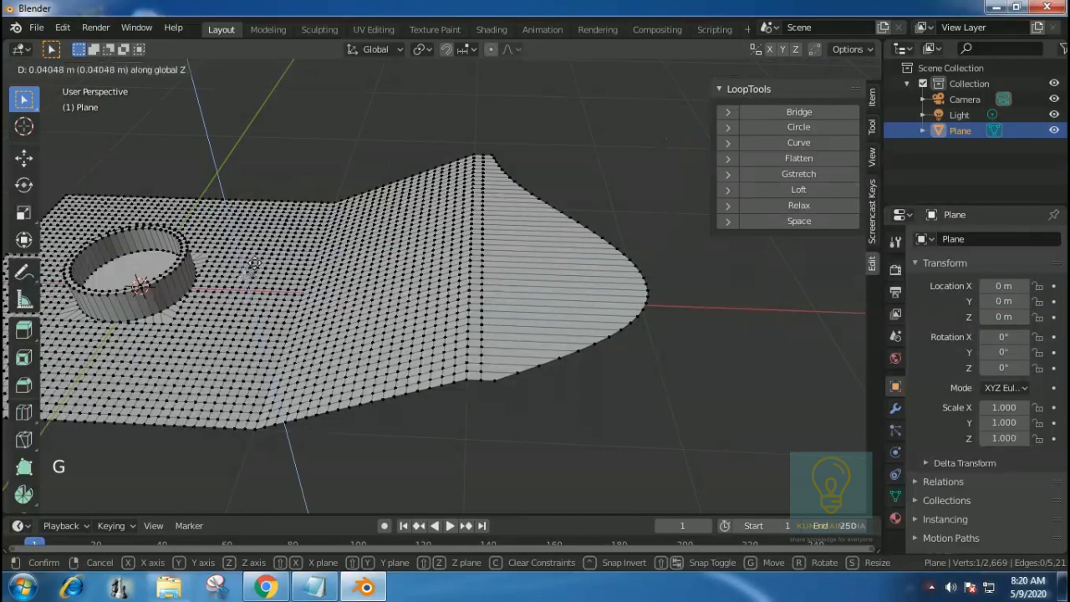
pyautogui.click(255, 263)
# Select three more scattered vertices beside the first spike and raise them together about 0.16 m along Z.
pyautogui.click(276, 269)
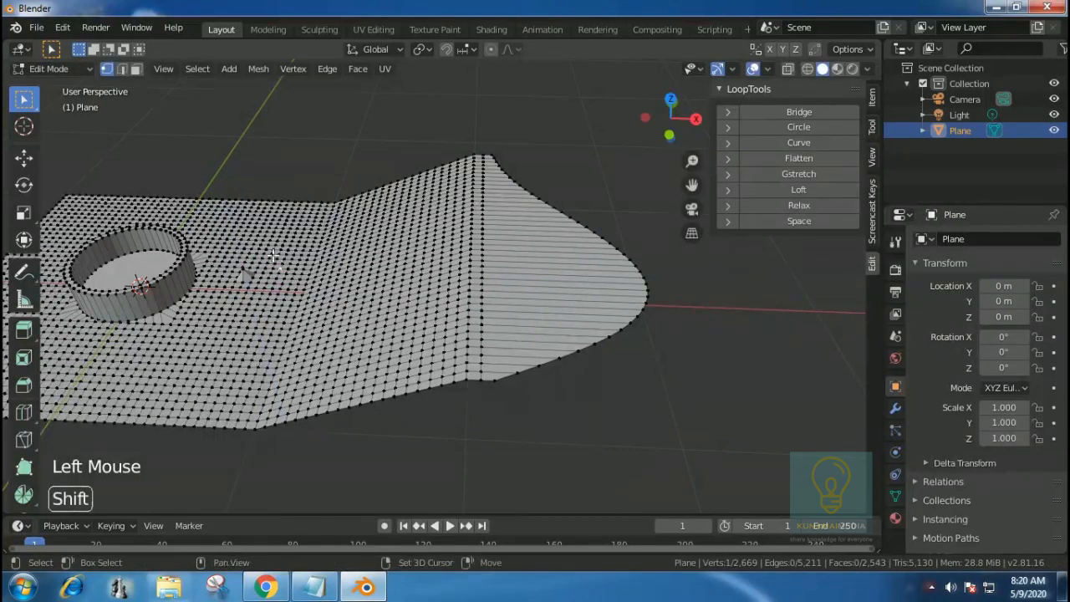
pyautogui.keyDown('shift'); pyautogui.click(272, 253); pyautogui.keyUp('shift')
pyautogui.keyDown('shift'); pyautogui.click(267, 311); pyautogui.keyUp('shift')
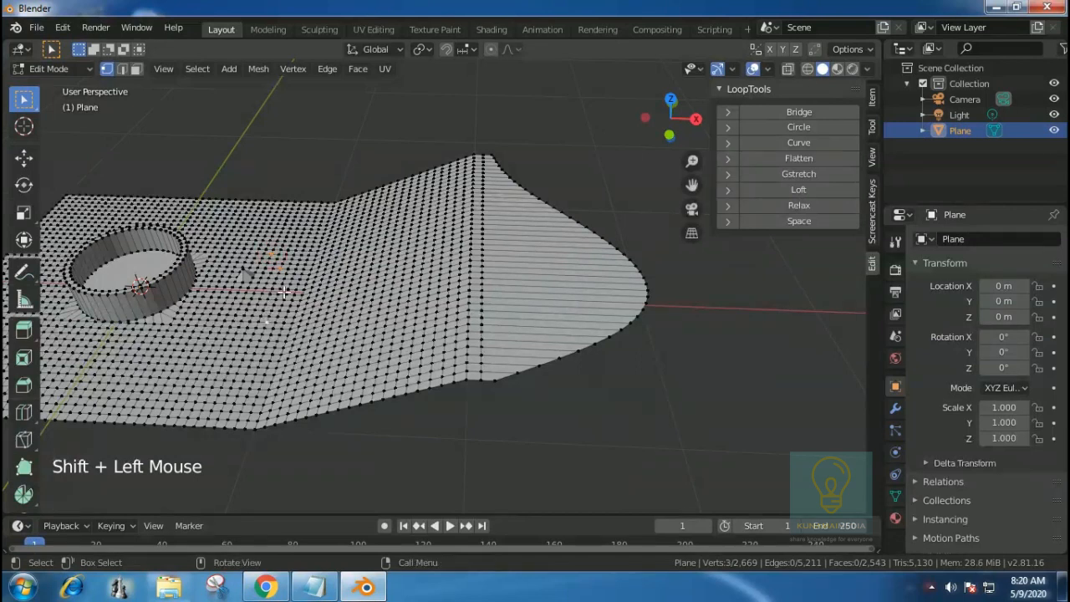
pyautogui.press('g')
pyautogui.press('z')
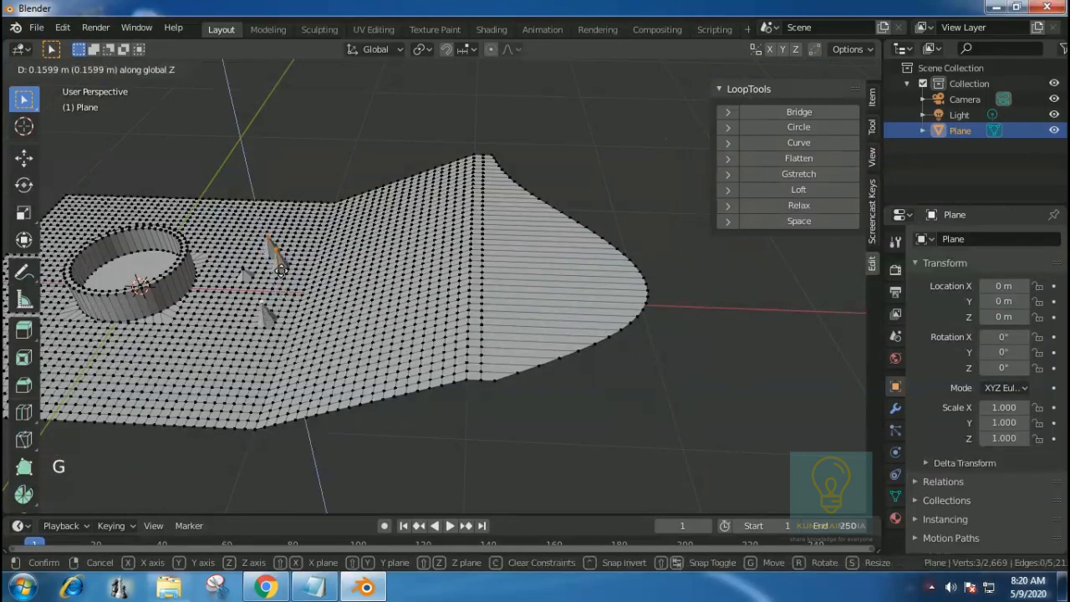
pyautogui.click(280, 274)
# Raise one more vertex on the flat area near the round rim along Z to form a taller spike.
pyautogui.click(213, 334)
pyautogui.press('z')
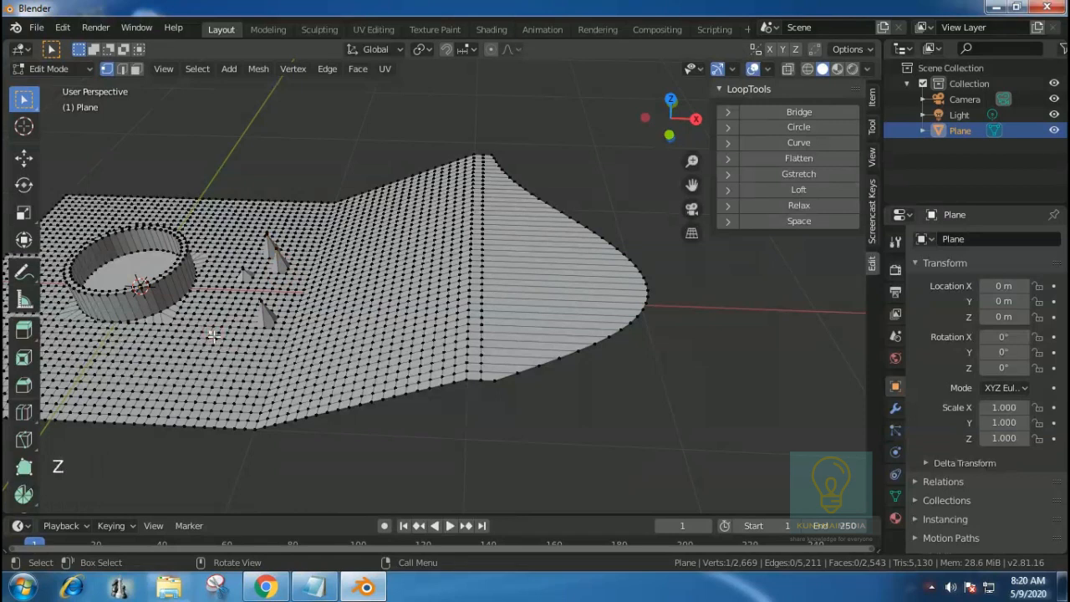
pyautogui.press('g')
pyautogui.press('z')
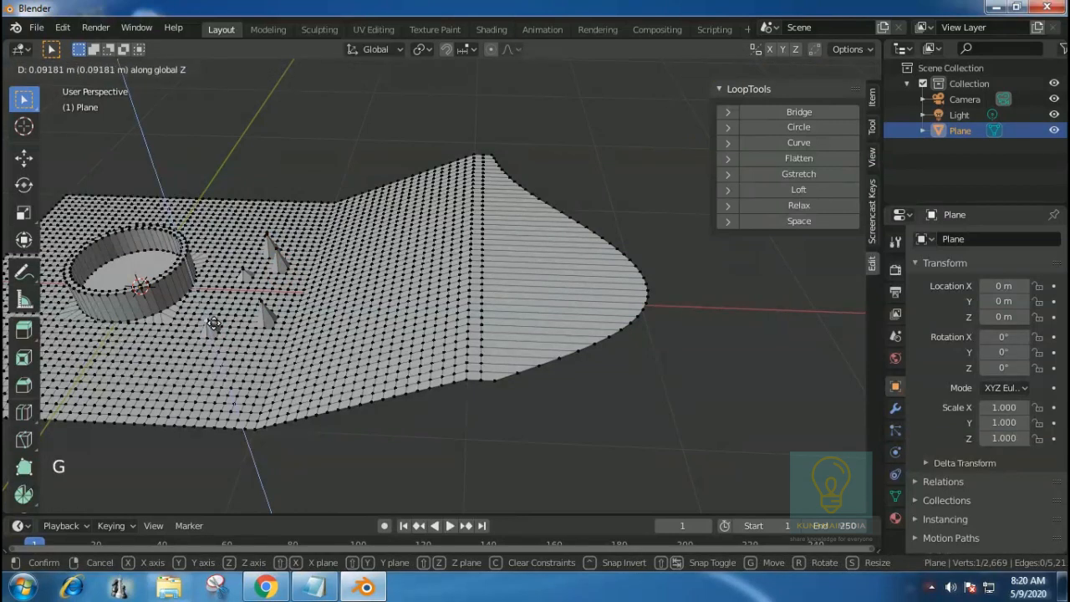
pyautogui.click(214, 290)
# Turn on X-ray and wireframe shading for the mesh and clear the vertex selection around the spikes.
pyautogui.moveTo(368, 311); pyautogui.dragTo(182, 148, button='middle')
pyautogui.moveTo(204, 221); pyautogui.dragTo(345, 399)
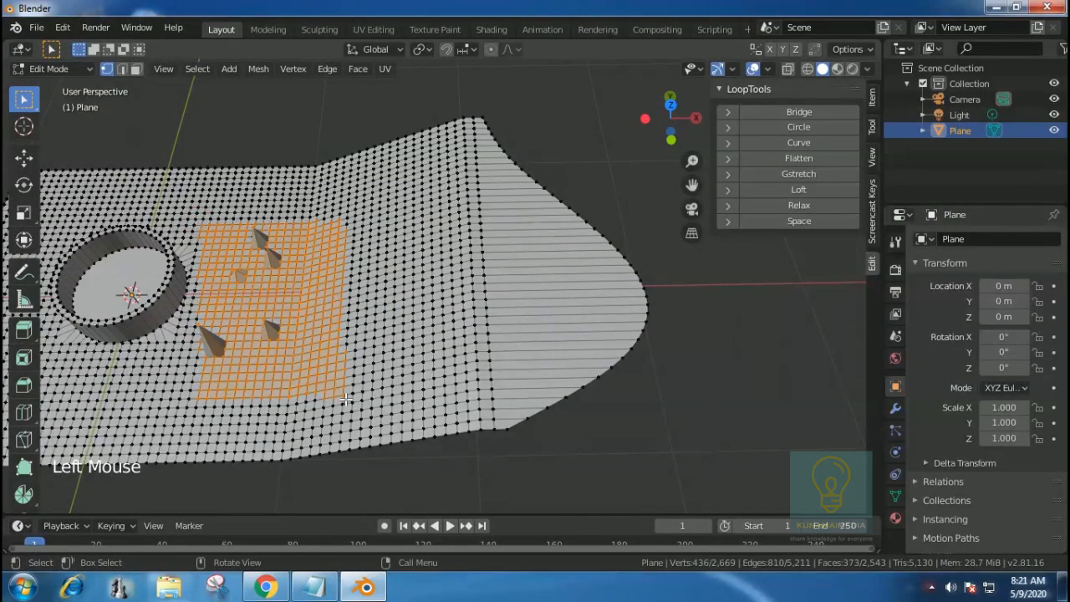
pyautogui.moveTo(345, 400); pyautogui.dragTo(485, 259, button='middle')
pyautogui.click(788, 69)
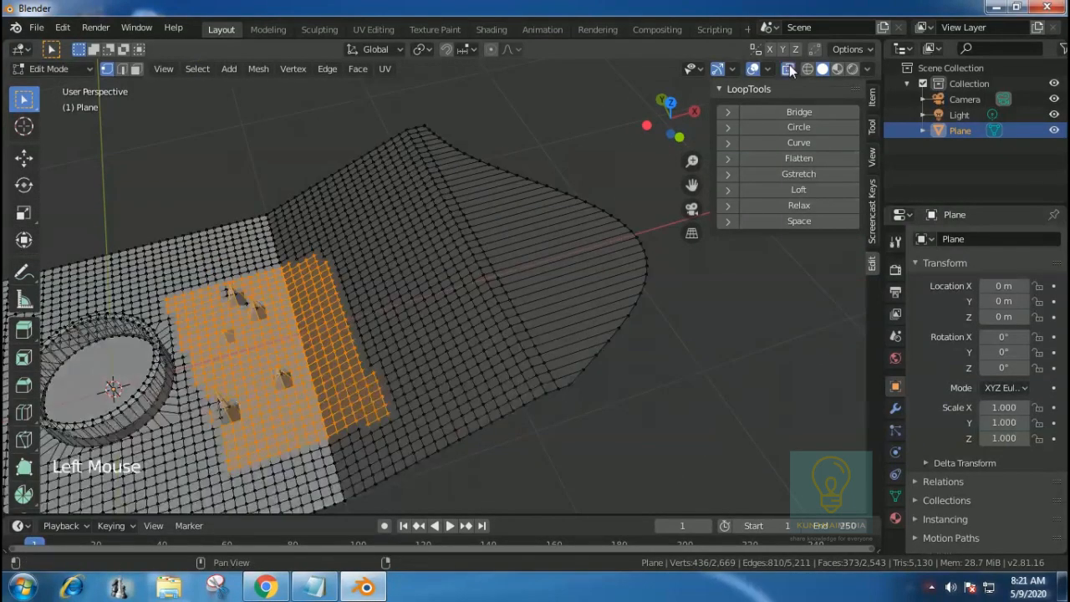
pyautogui.click(807, 69)
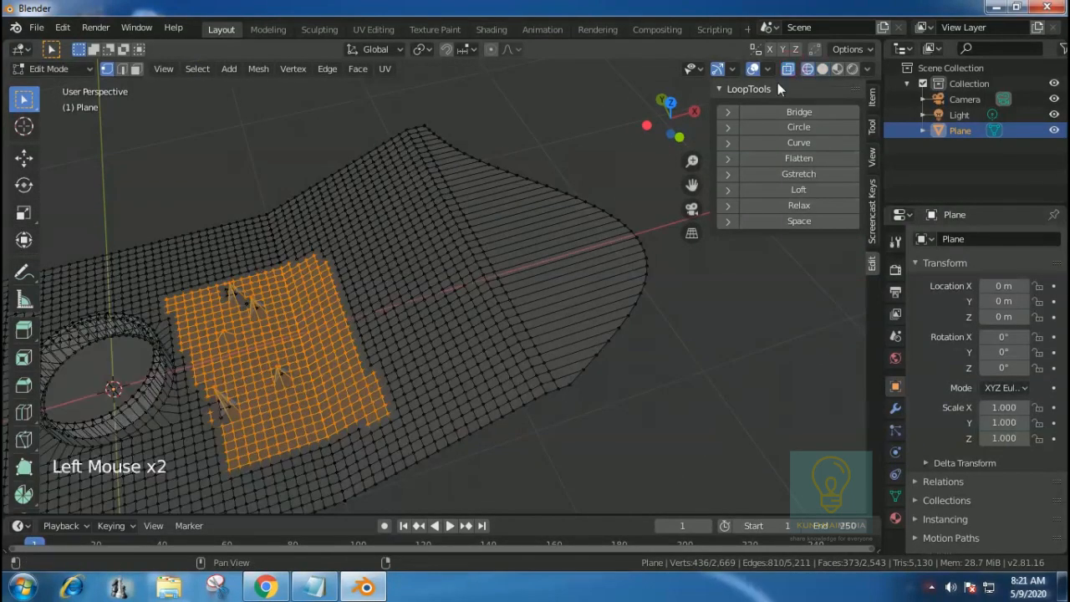
pyautogui.click(212, 247)
pyautogui.moveTo(169, 233); pyautogui.dragTo(241, 278)
pyautogui.click(212, 208)
pyautogui.moveTo(537, 167); pyautogui.dragTo(513, 160, button='middle')
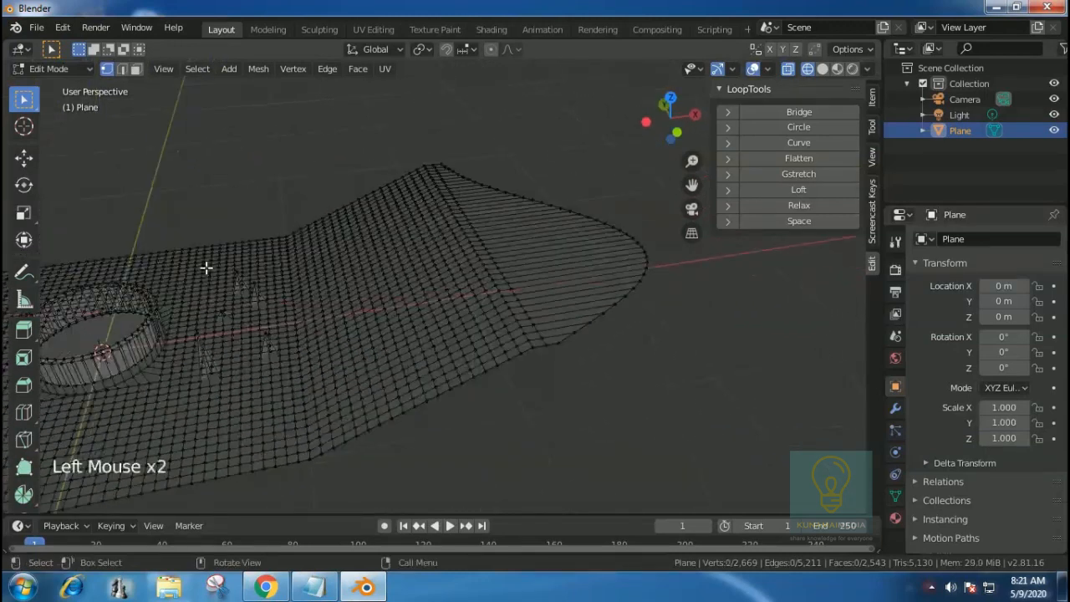
# Box-select the patch containing all the spikes, level it with LoopTools Flatten using Best fit, and deselect everything.
pyautogui.moveTo(205, 267); pyautogui.dragTo(281, 357)
pyautogui.keyDown('shift'); pyautogui.moveTo(192, 402); pyautogui.dragTo(239, 315); pyautogui.keyUp('shift')
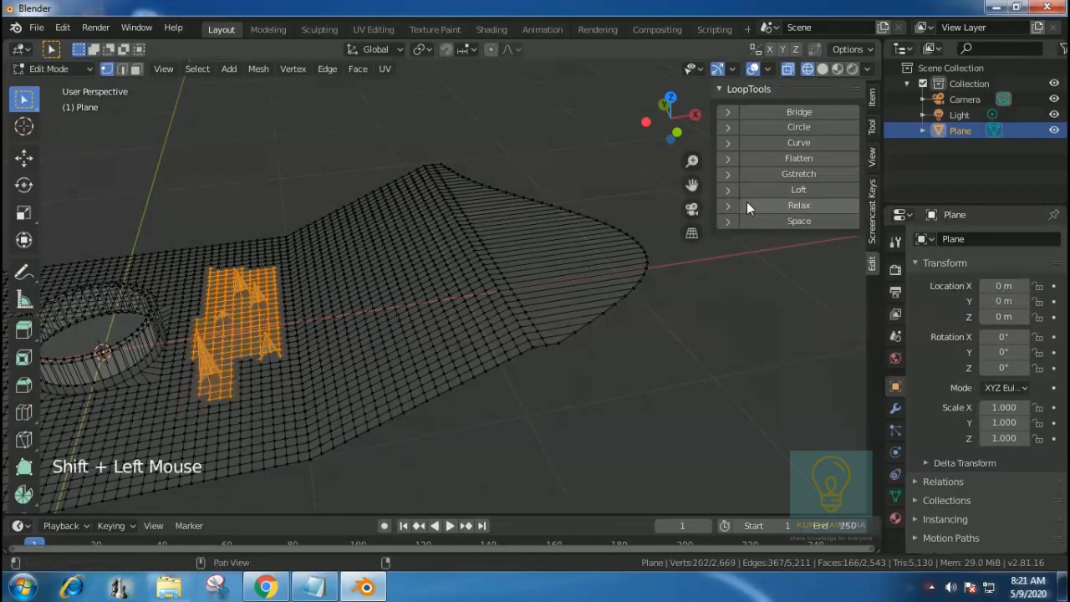
pyautogui.click(796, 158)
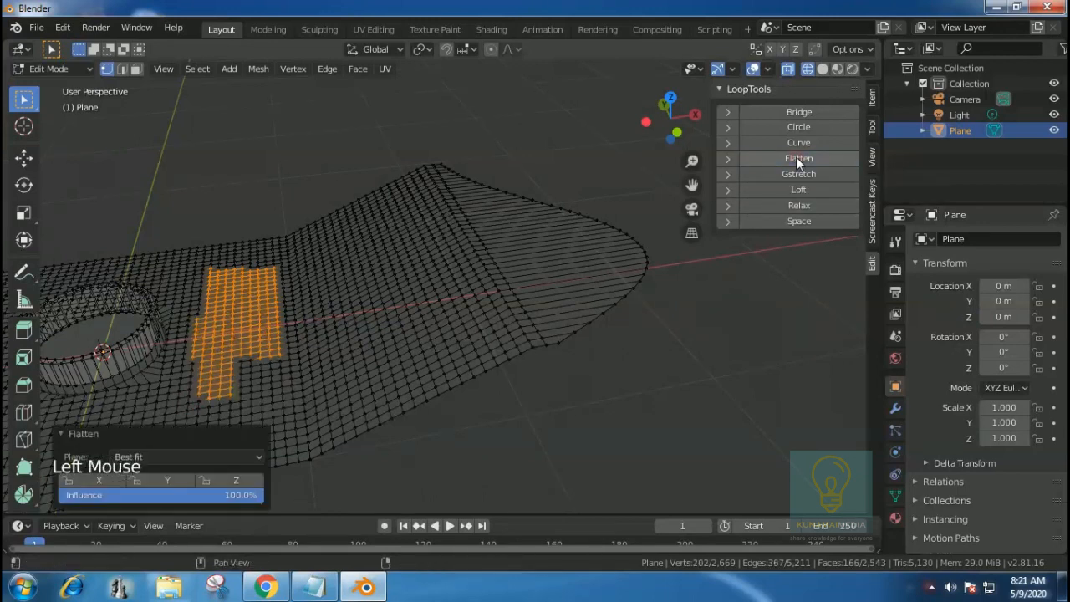
pyautogui.click(582, 374)
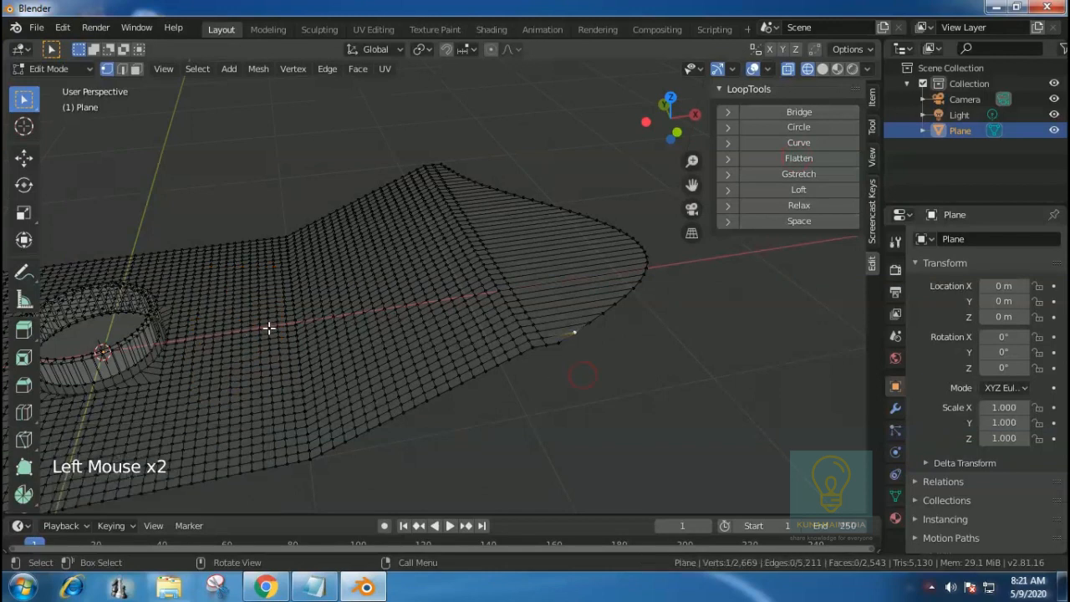
pyautogui.moveTo(273, 321); pyautogui.dragTo(739, 244, button='middle')
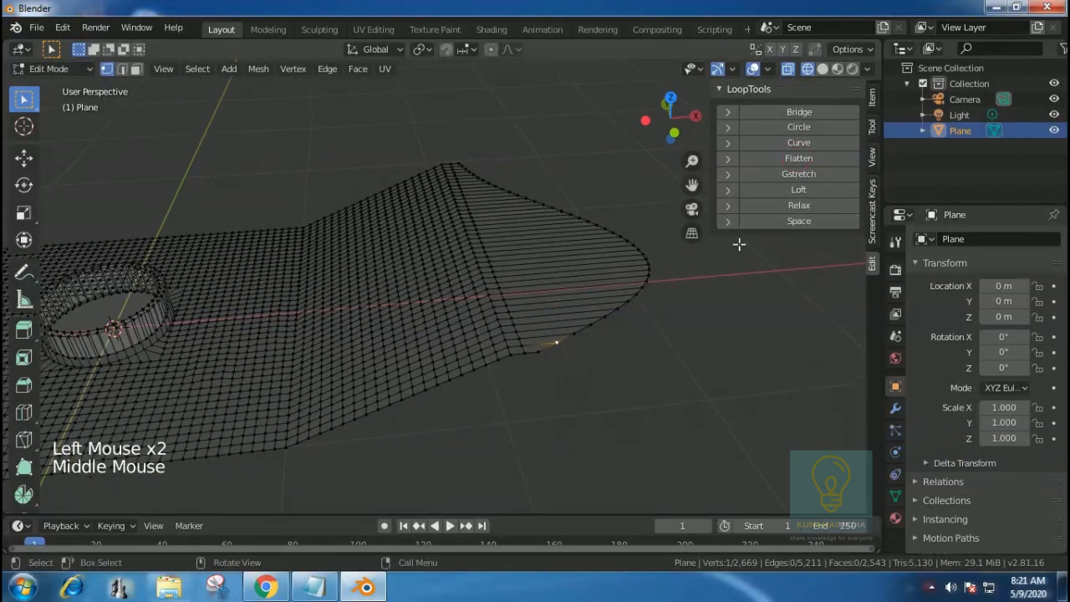
pyautogui.click(648, 342)
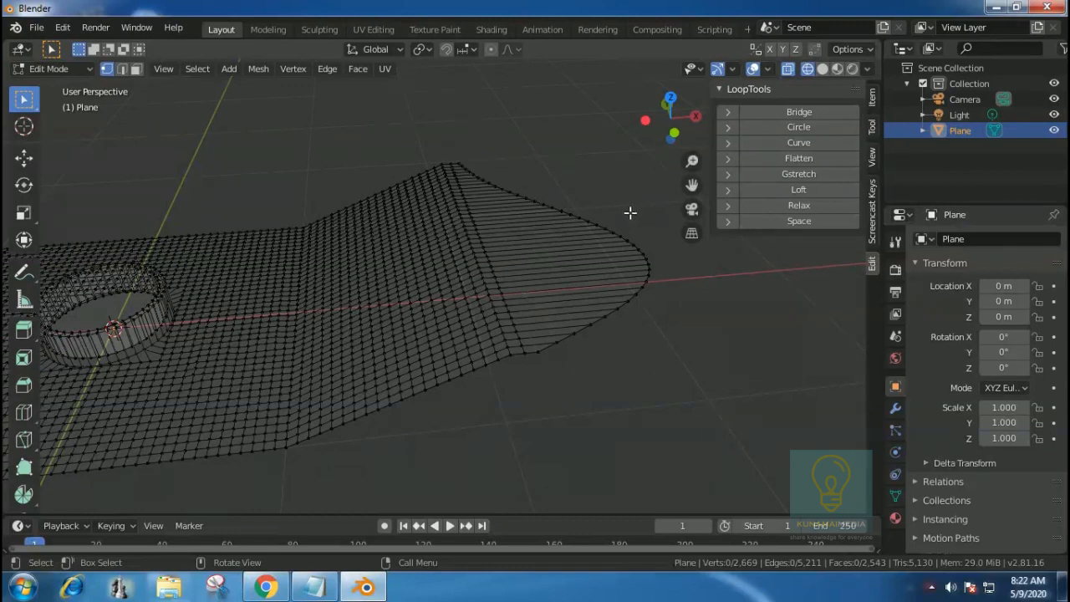
# From the top view, box-select the curved outer +X edge, straighten it with LoopTools Gstretch using Spread evenly, and clear the selection.
pyautogui.press('KP_7')
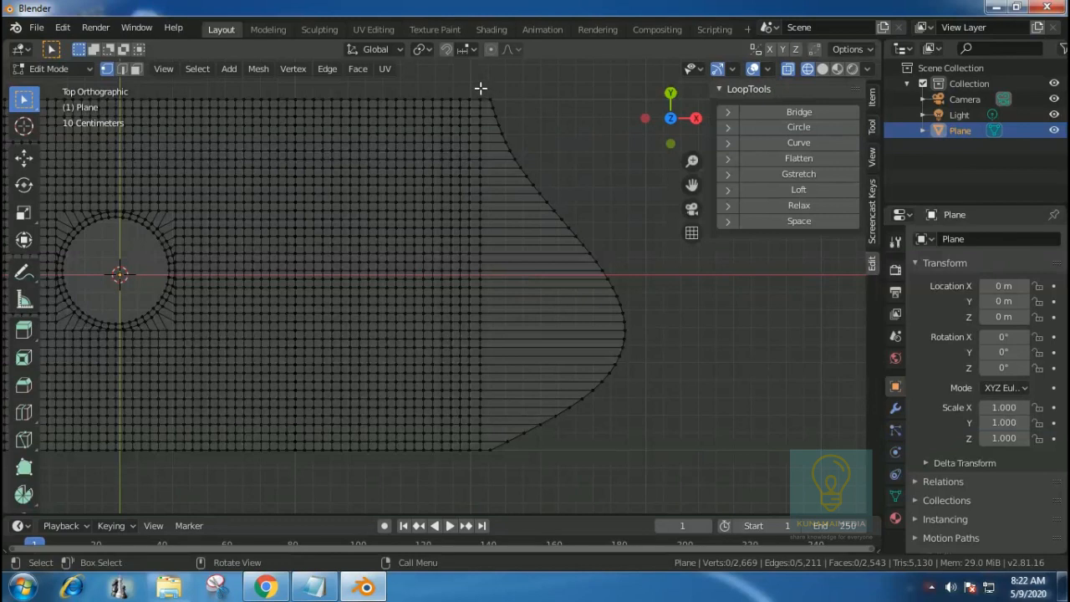
pyautogui.moveTo(488, 87); pyautogui.dragTo(651, 499)
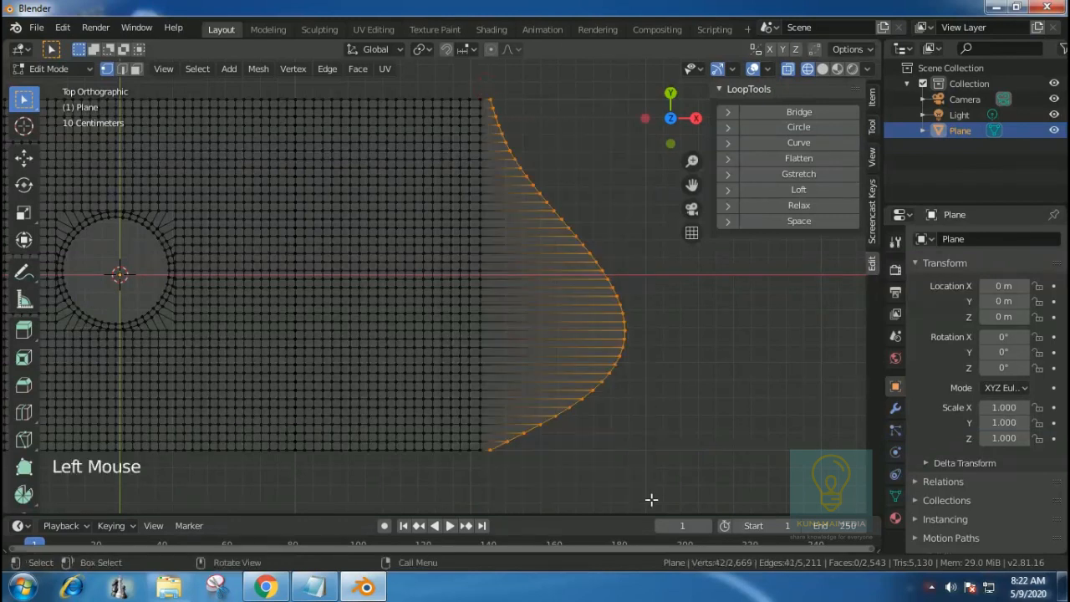
pyautogui.click(807, 176)
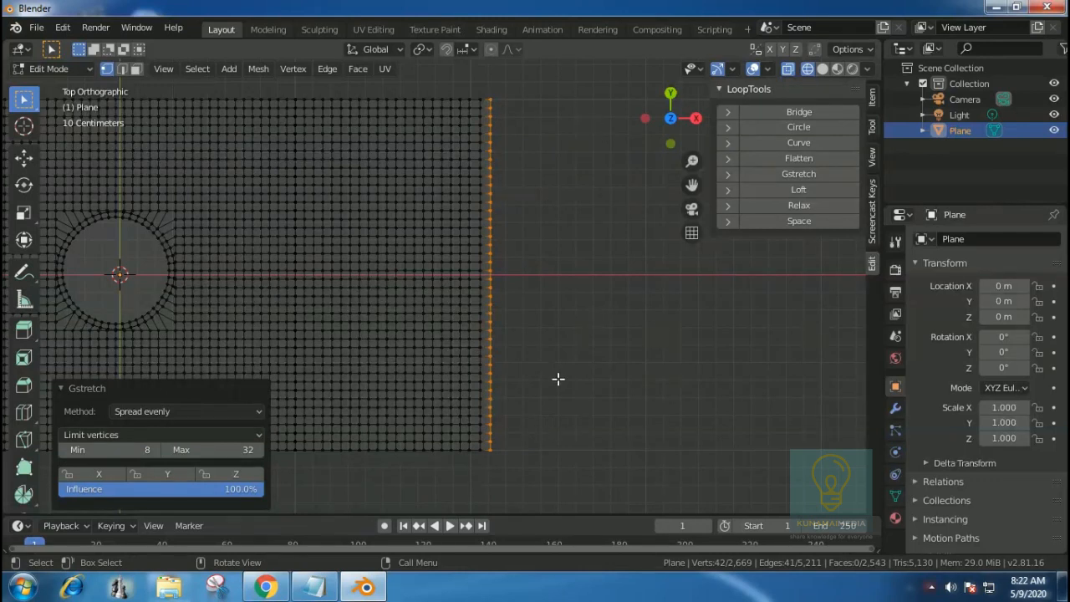
pyautogui.moveTo(580, 370); pyautogui.dragTo(668, 232, button='middle')
pyautogui.scroll(-1, 669, 232)
pyautogui.scroll(-4, 411, 284)
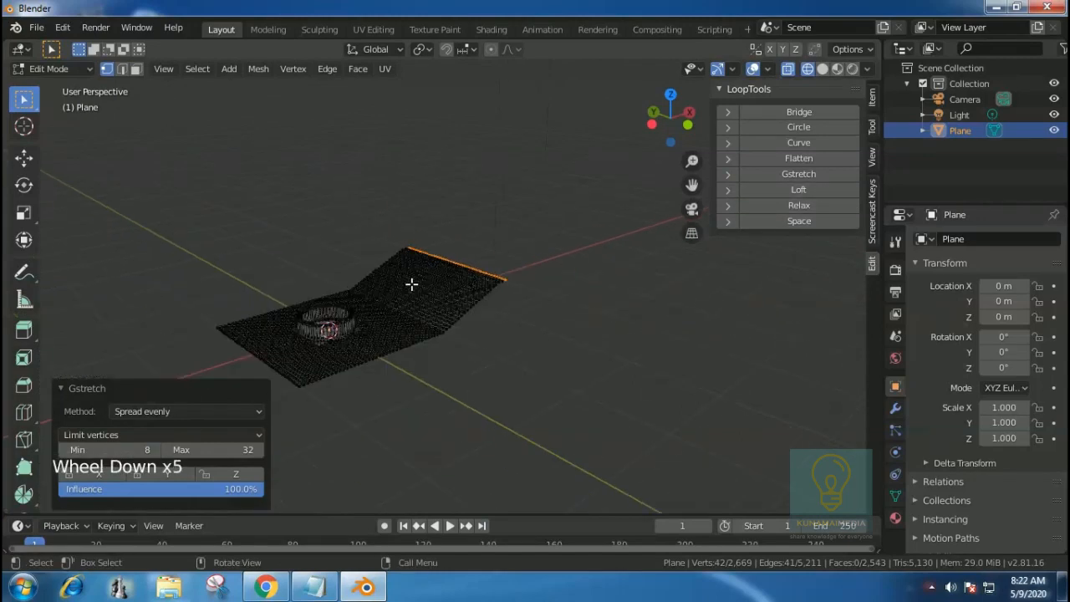
pyautogui.scroll(-2, 412, 284)
pyautogui.scroll(4, 542, 368)
pyautogui.click(543, 368)
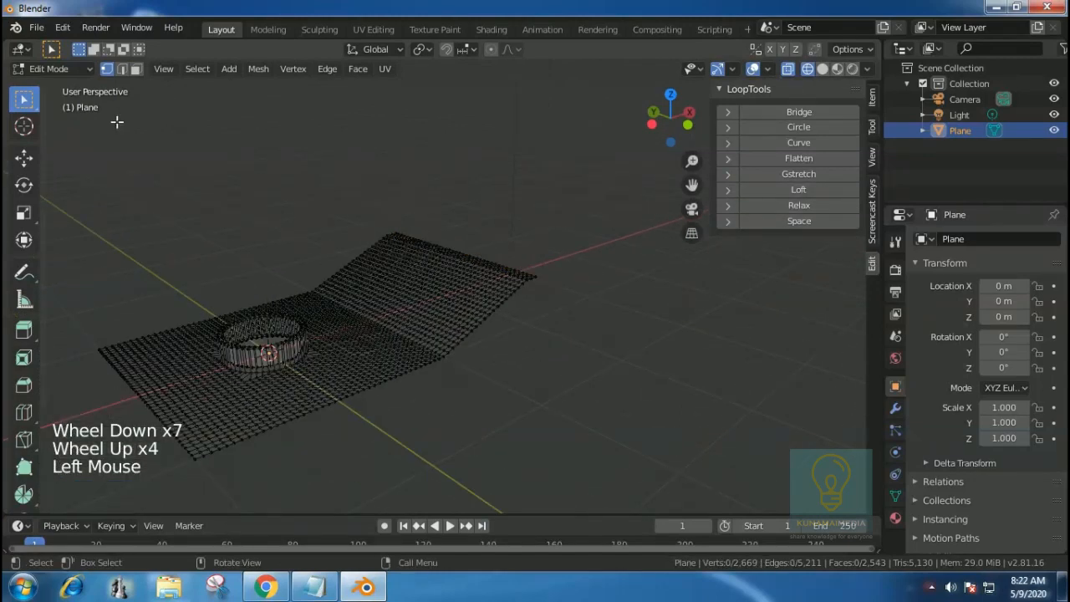
# Return the plane to Object Mode, switch to solid shading, clear the selection and turn off X-ray.
pyautogui.press('Tab')
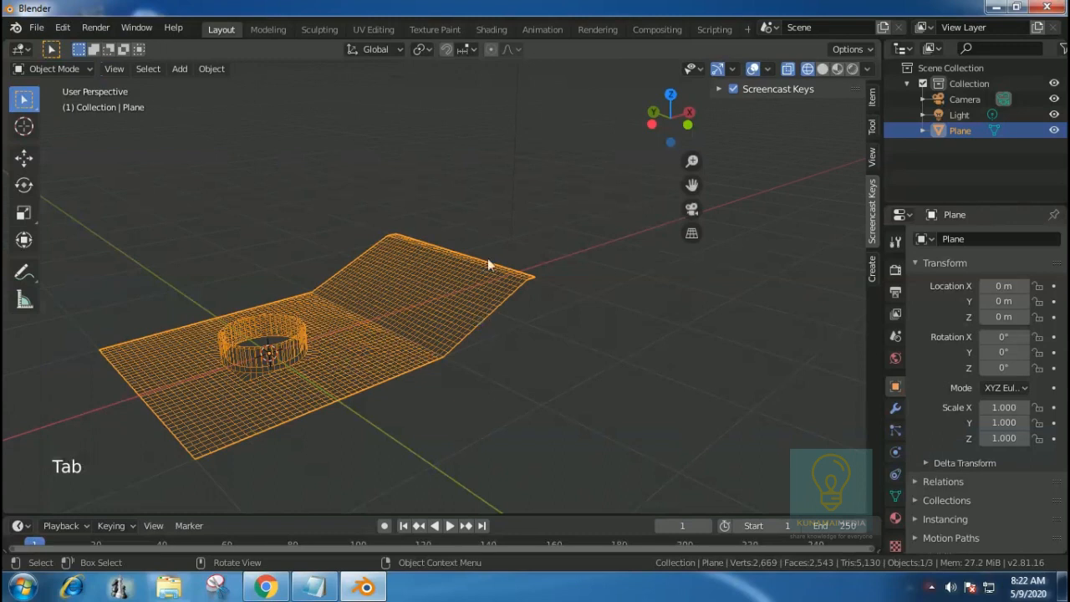
pyautogui.click(822, 69)
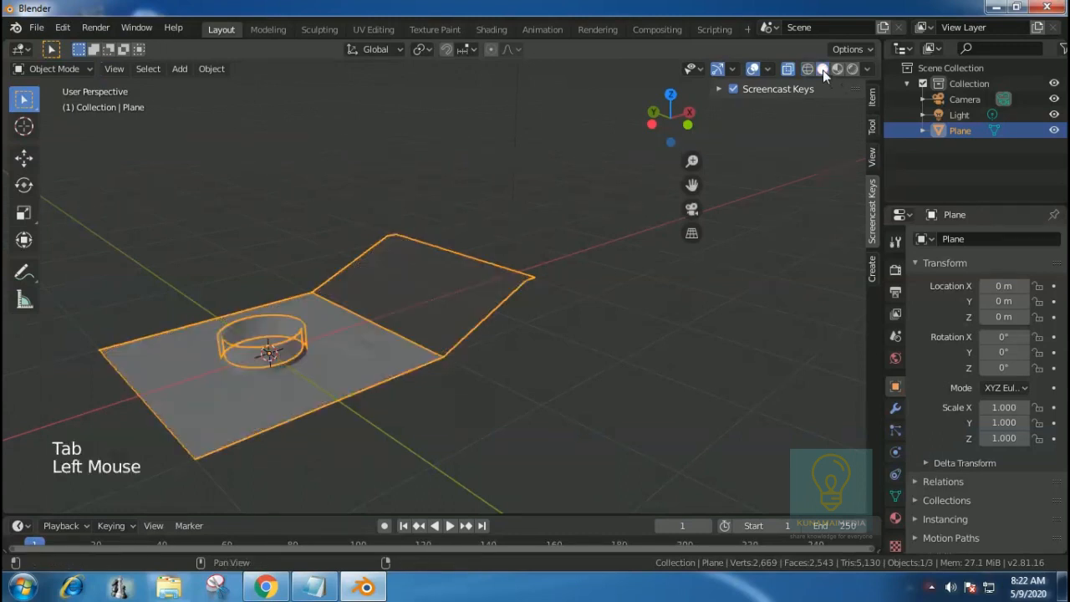
pyautogui.click(542, 359)
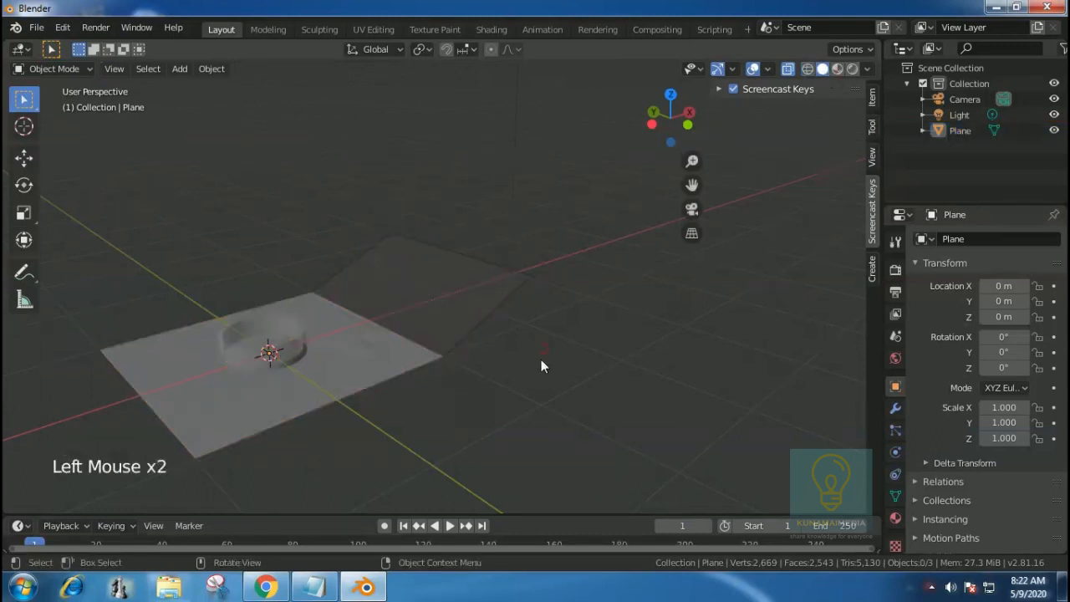
pyautogui.click(787, 69)
pyautogui.moveTo(583, 368)
pyautogui.mouseDown(button='middle')
pyautogui.moveTo(609, 365)
pyautogui.moveTo(573, 359)
pyautogui.mouseUp(button='middle')
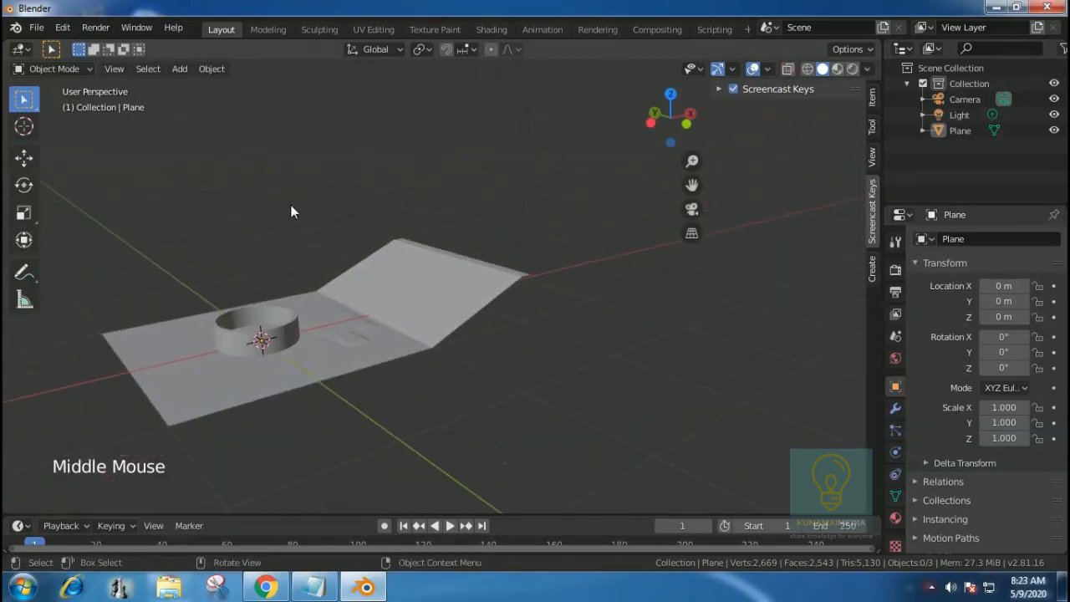
# Move the plane about 3.47 m along the X axis, away from the origin, and deselect it.
pyautogui.click(336, 314)
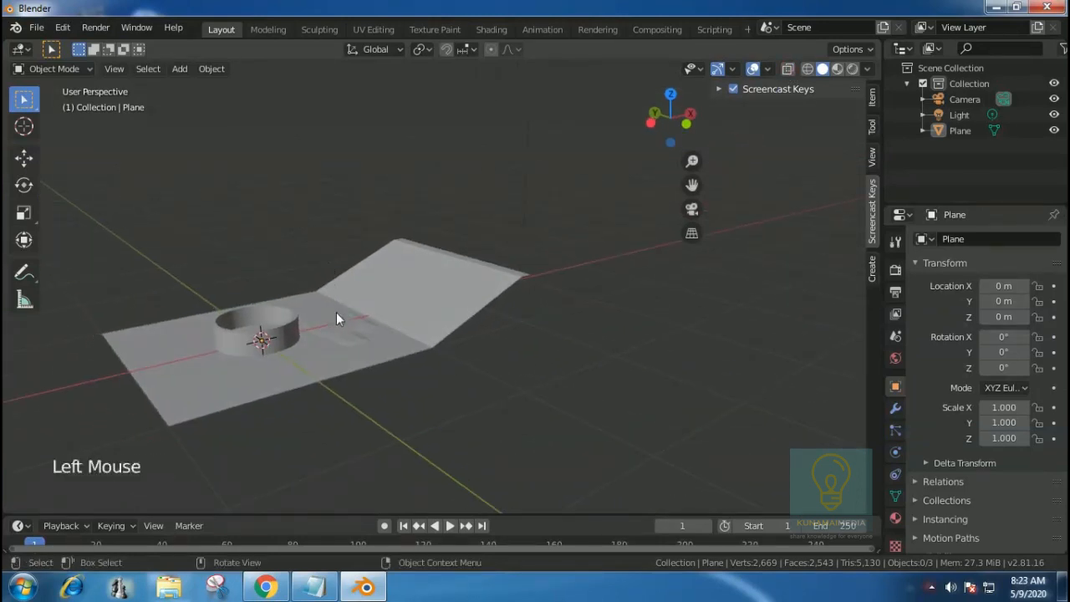
pyautogui.click(395, 307)
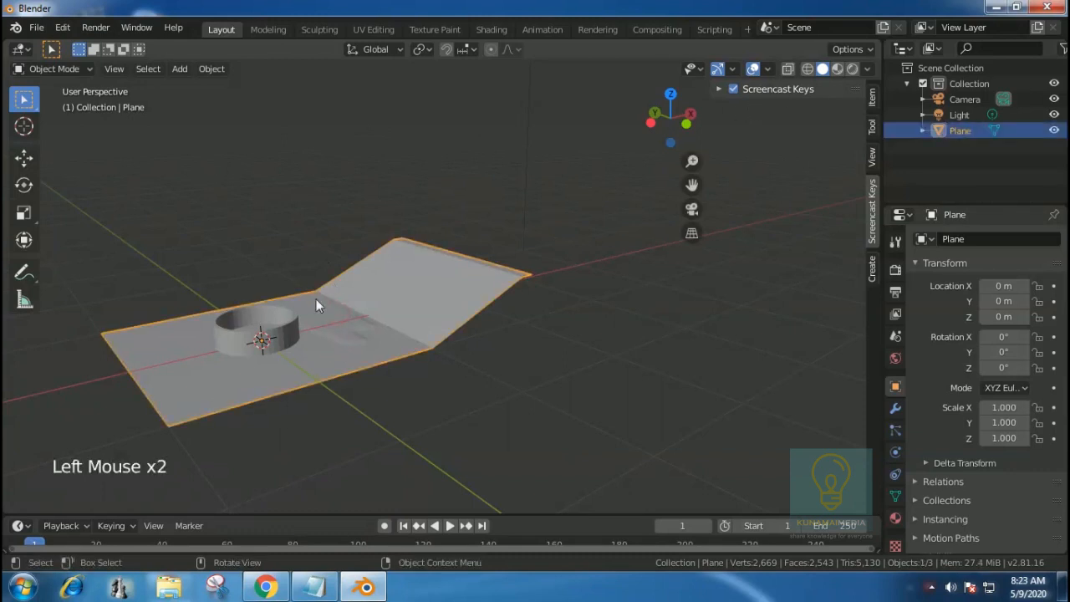
pyautogui.press('g')
pyautogui.press('x')
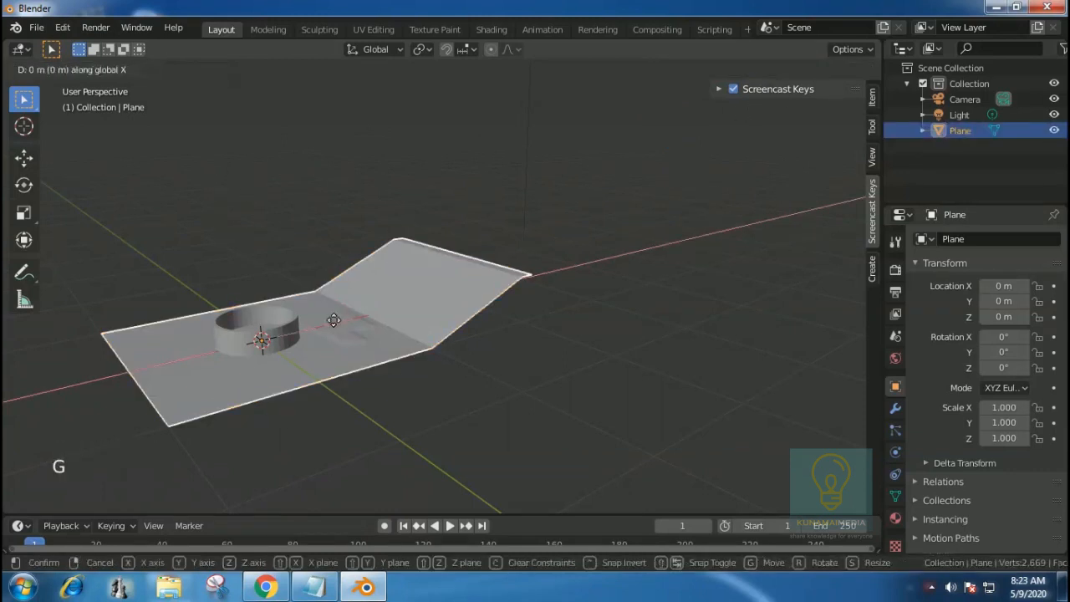
pyautogui.click(624, 269)
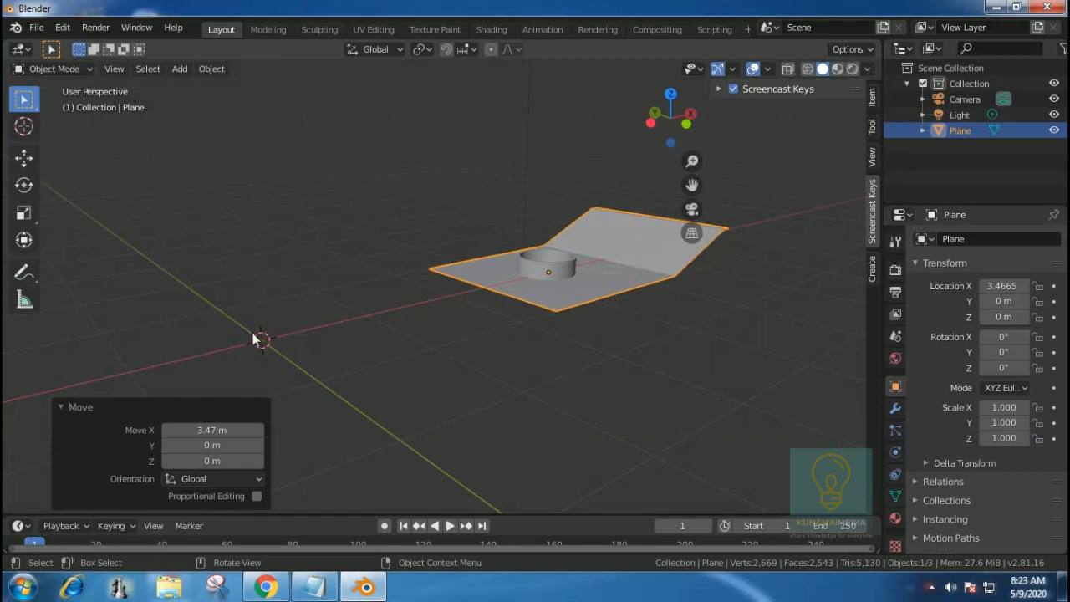
pyautogui.click(279, 306)
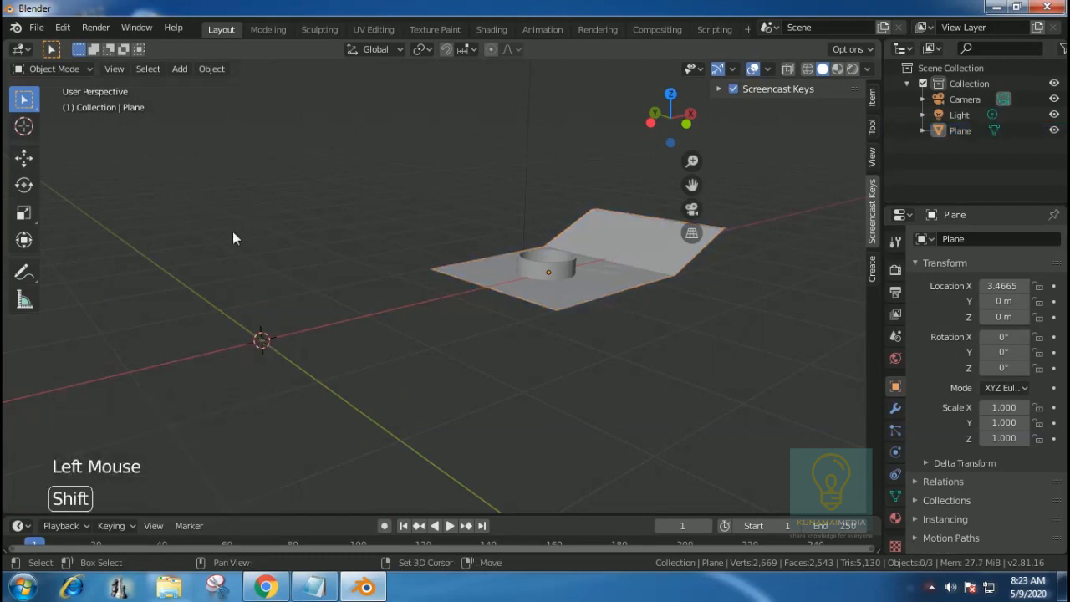
# Add a mesh circle at the origin with a radius of 0.5 m and deselect it.
pyautogui.hotkey('shift', 'a')
pyautogui.moveTo(248, 236)
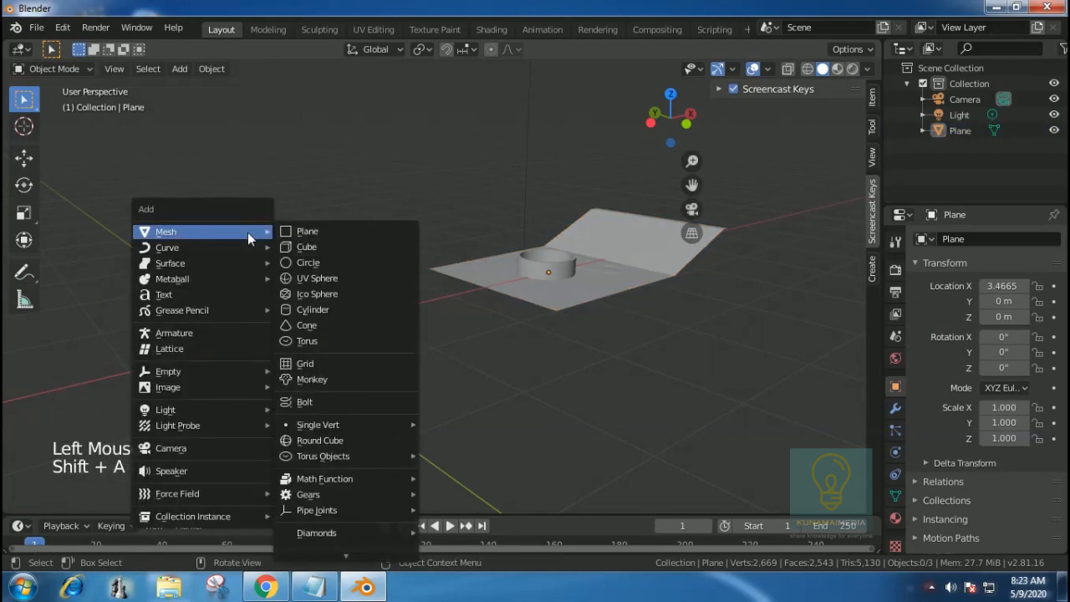
pyautogui.click(311, 264)
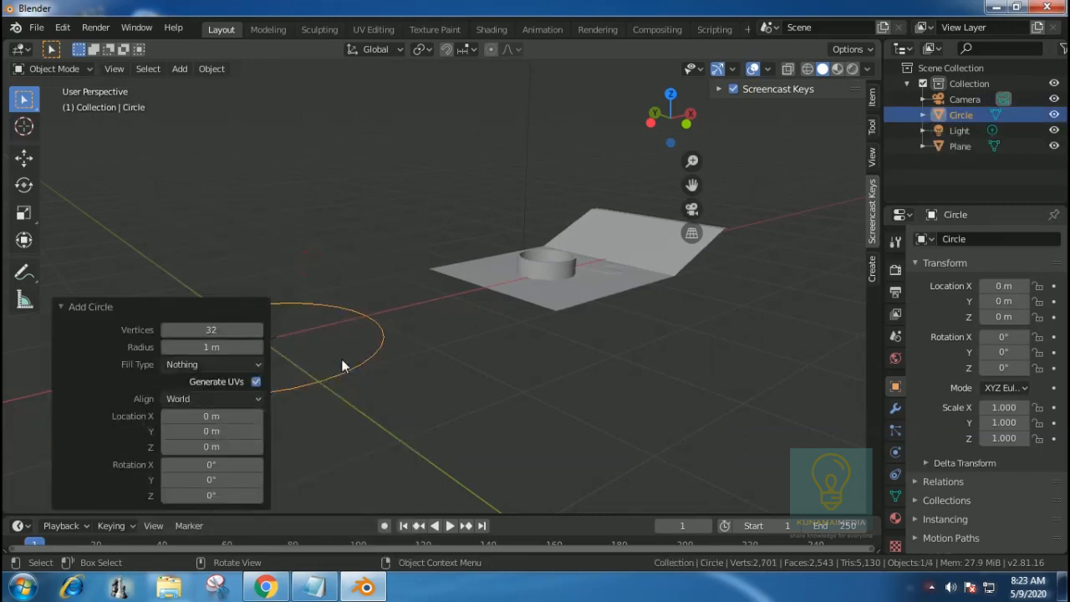
pyautogui.click(246, 347)
pyautogui.write('0.5')
pyautogui.press('Return')
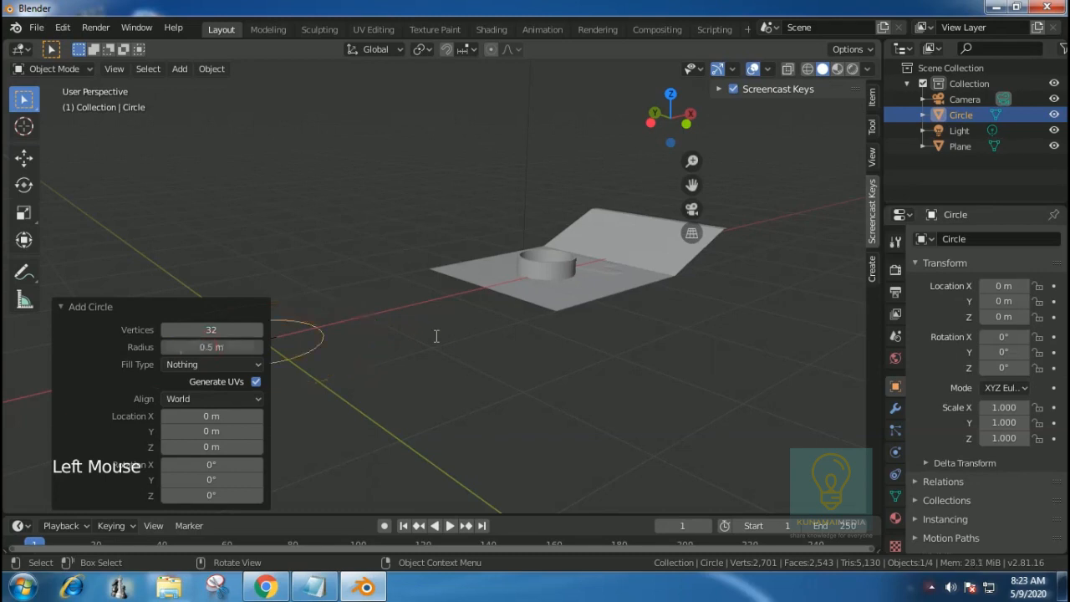
pyautogui.click(405, 359)
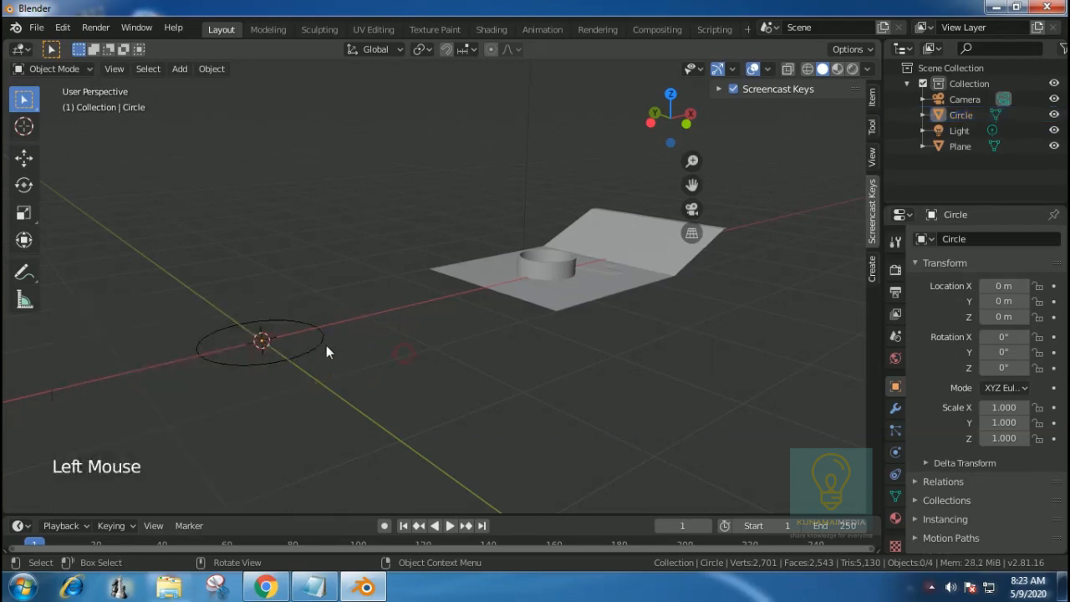
# Duplicate the circle at the origin and place the copy about 0.62 m above it along Z.
pyautogui.click(305, 357)
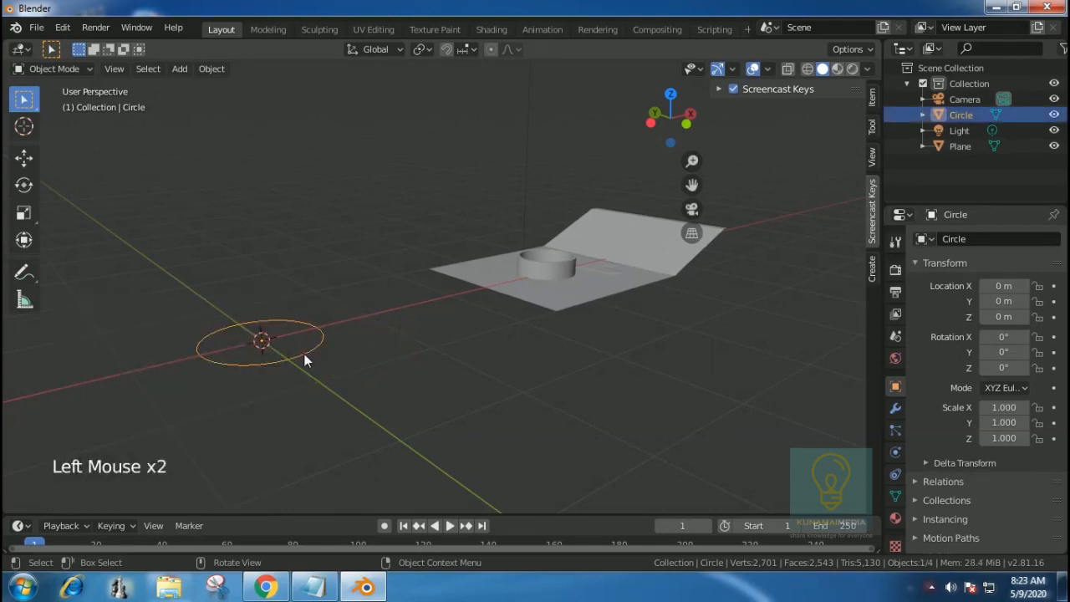
pyautogui.hotkey('shift', 'd')
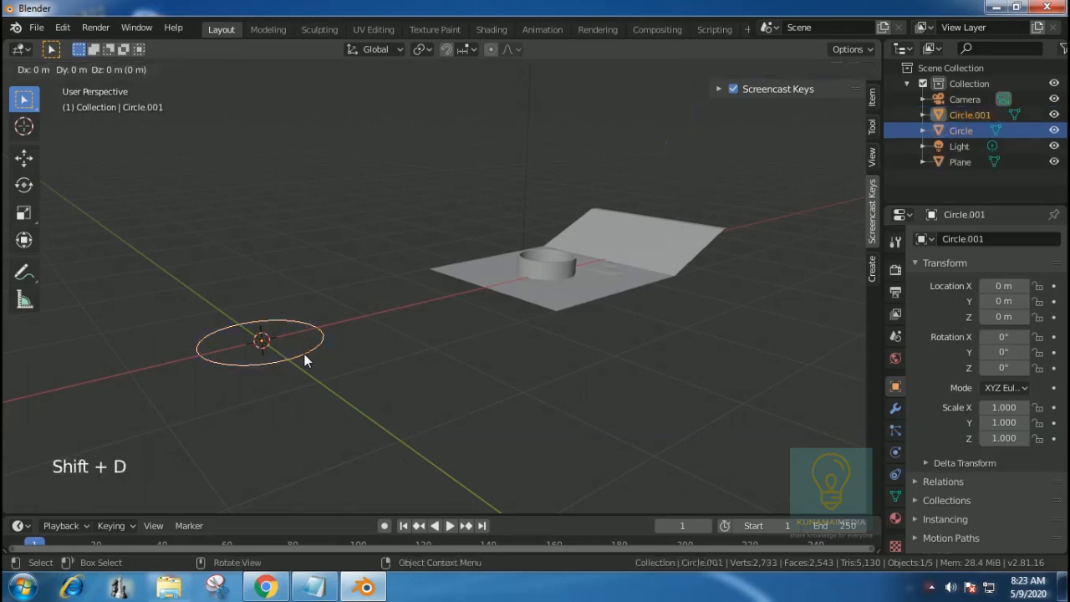
pyautogui.press('z')
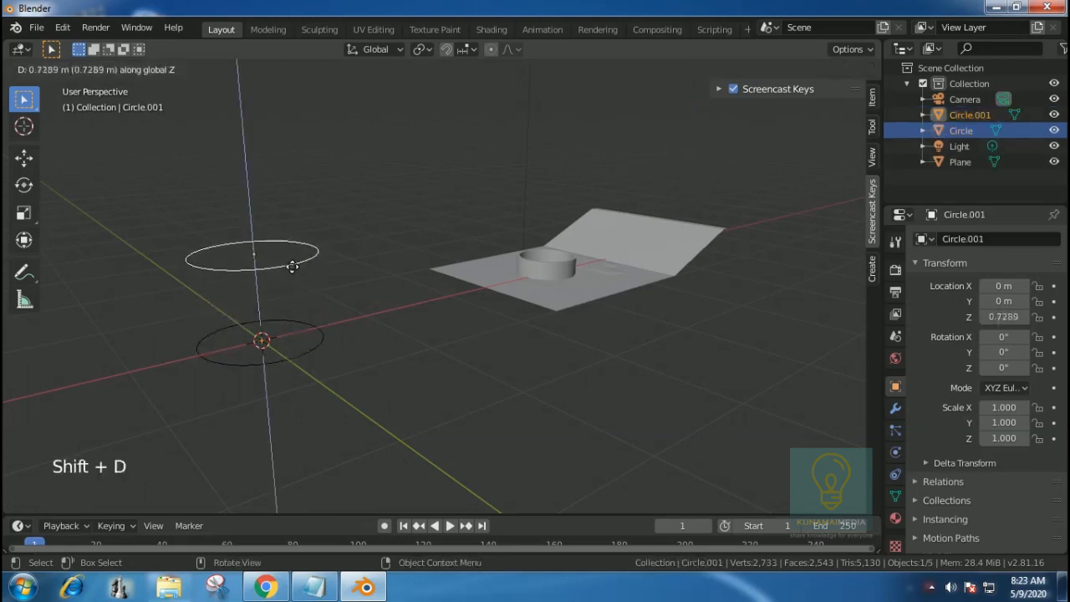
pyautogui.click(289, 285)
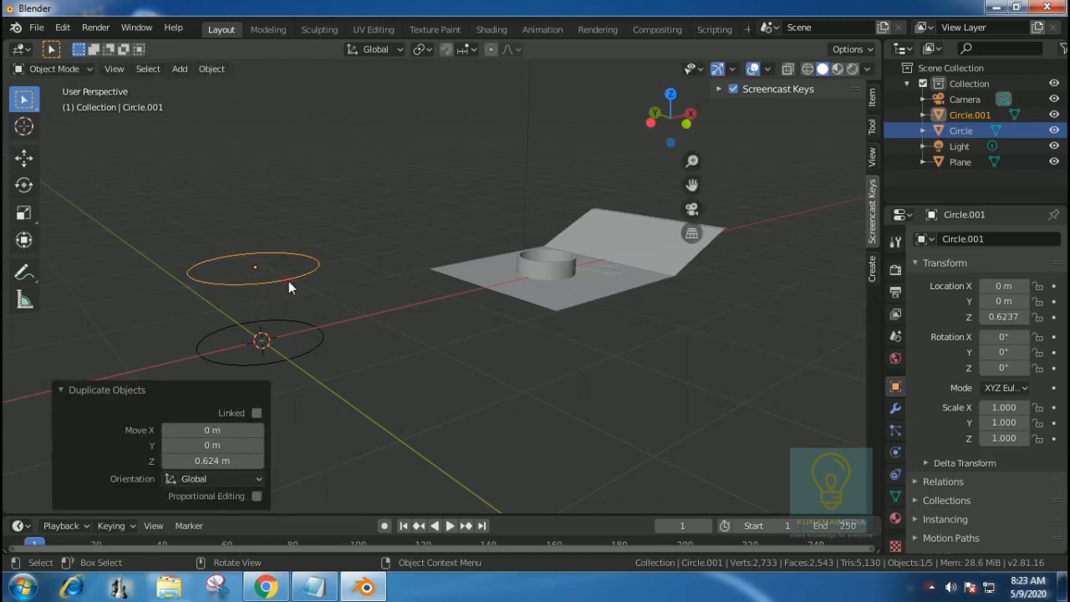
# Duplicate the raised circle about 0.37 m higher along Z and scale the new copy to about 0.5.
pyautogui.press('shift')
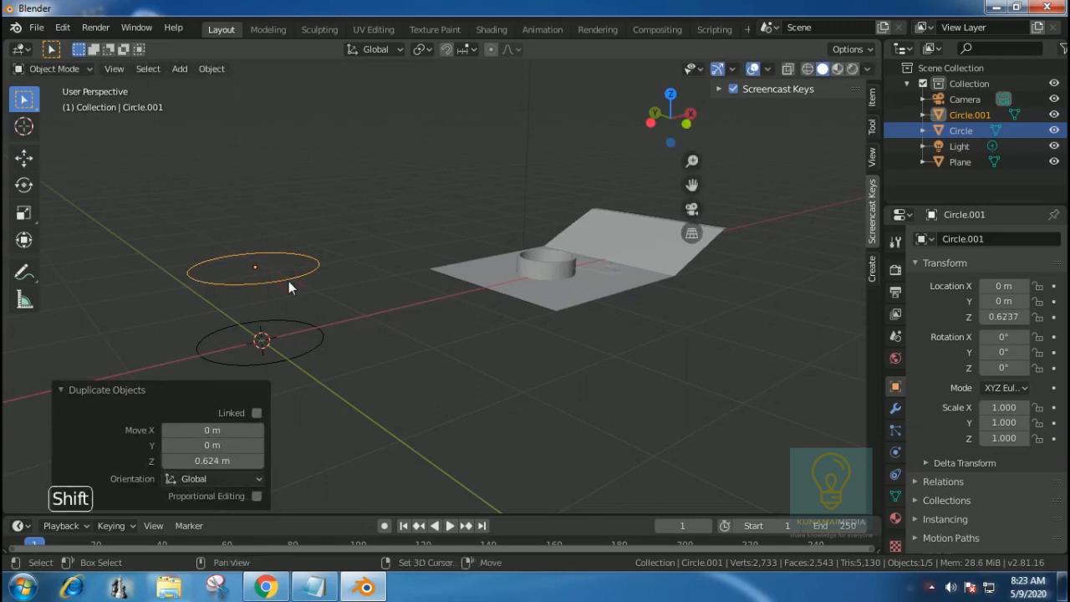
pyautogui.hotkey('shift', 'd')
pyautogui.press('z')
pyautogui.click(281, 236)
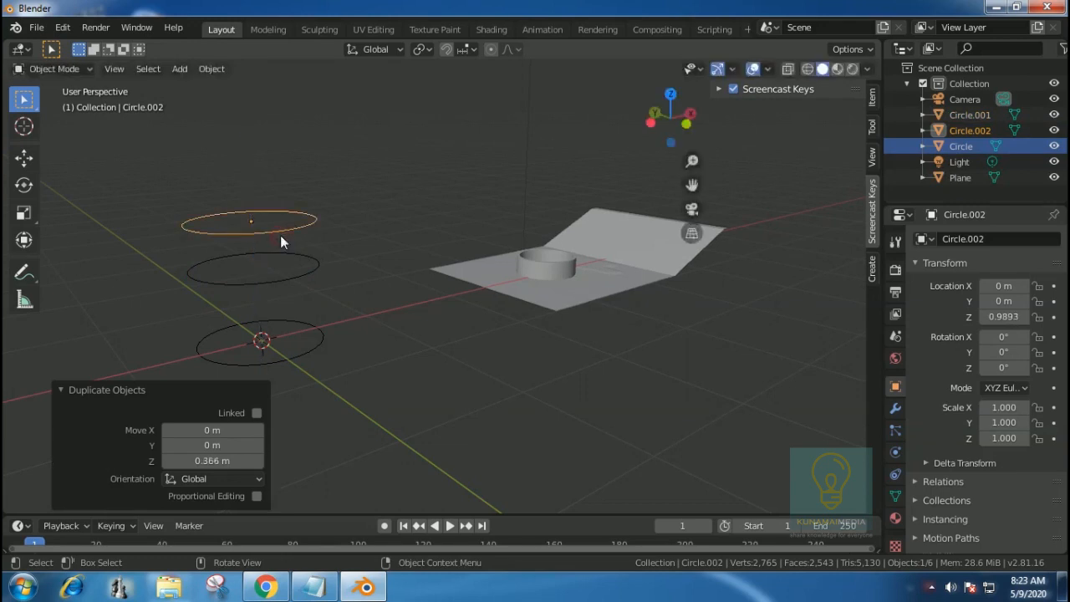
pyautogui.press('s')
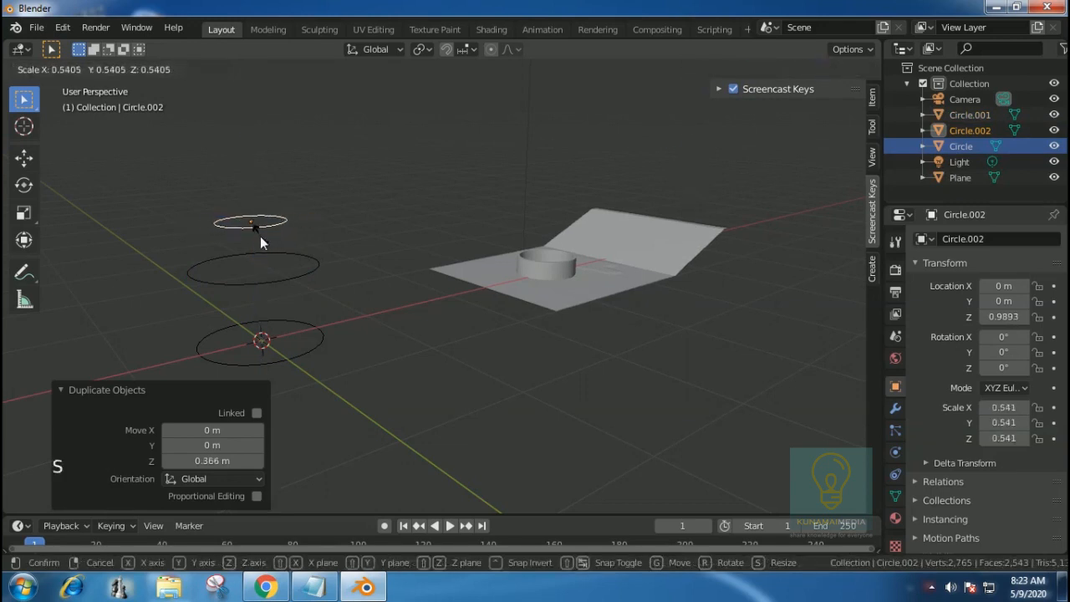
pyautogui.click(256, 237)
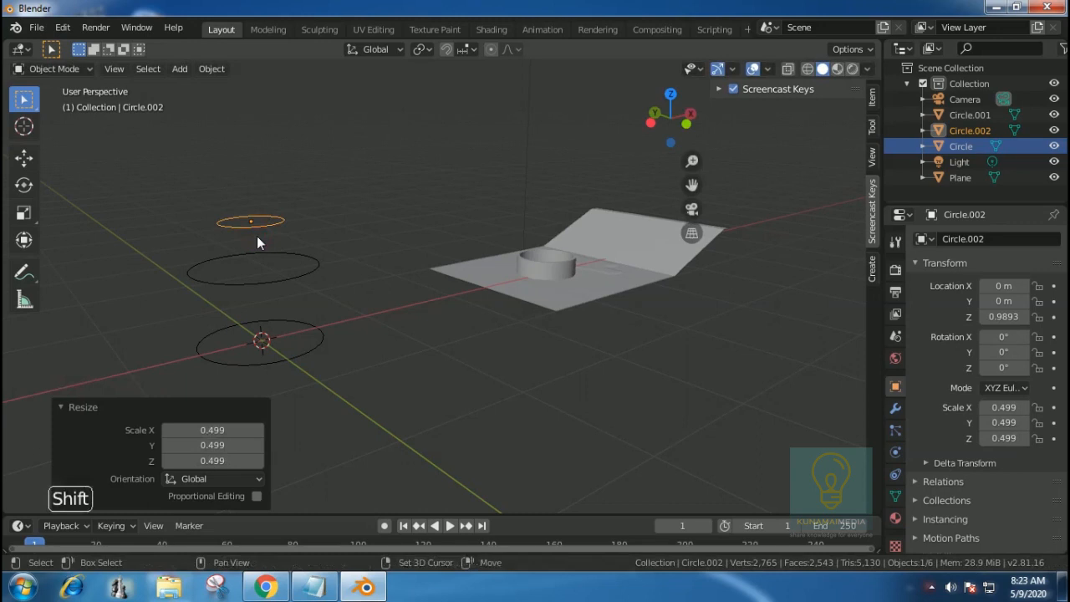
# Duplicate the small circle and place the copy about 0.38 m above it along Z.
pyautogui.hotkey('shift', 'd')
pyautogui.press('z')
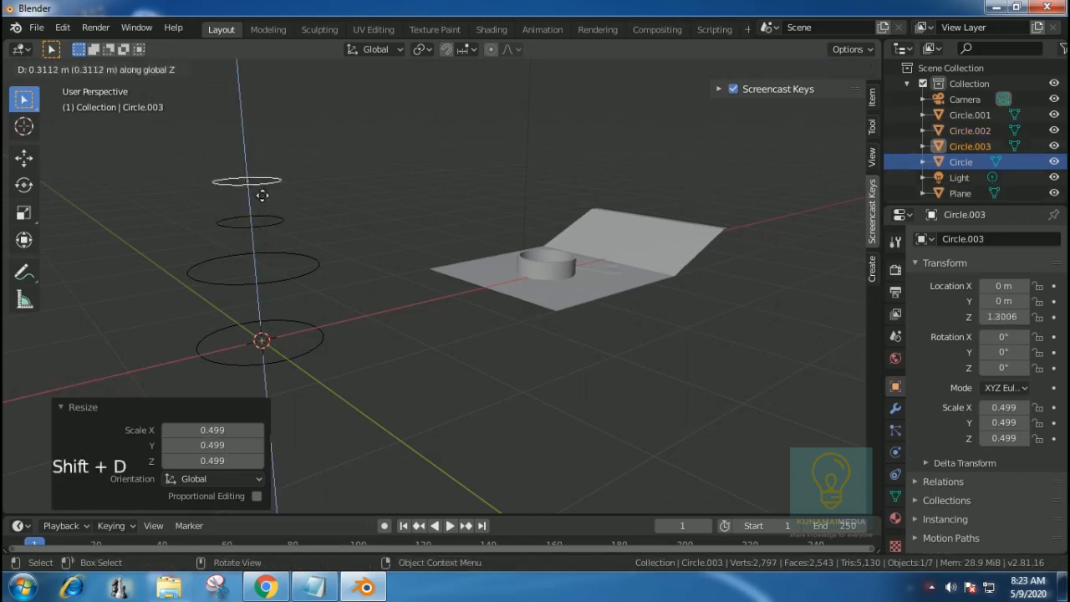
pyautogui.click(259, 191)
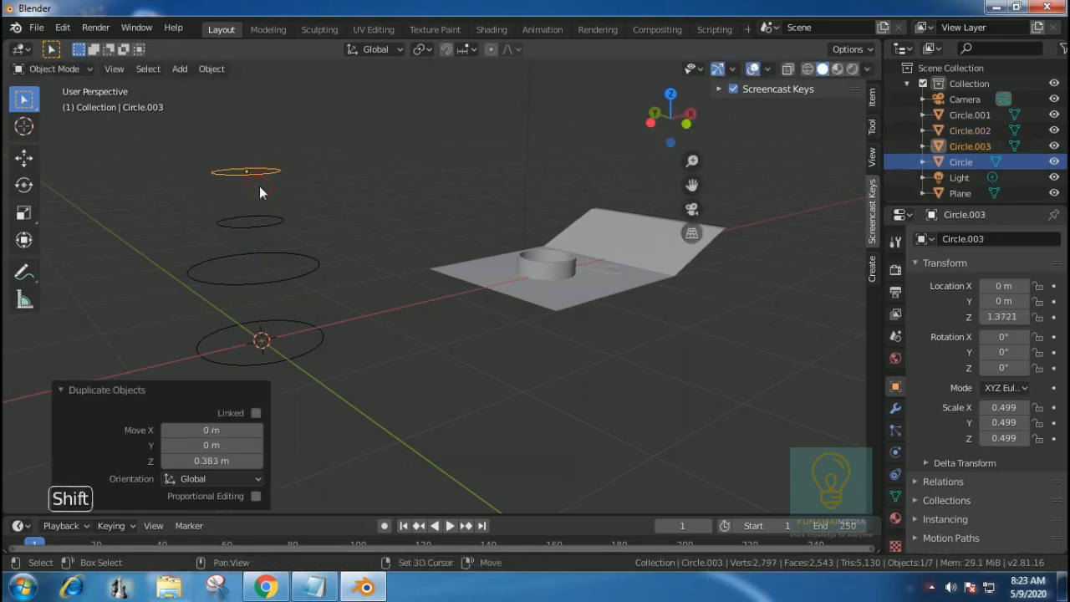
# Duplicate the upper small circle about 0.29 m higher along Z and enlarge the copy by a factor of about 1.93.
pyautogui.hotkey('shift', 'd')
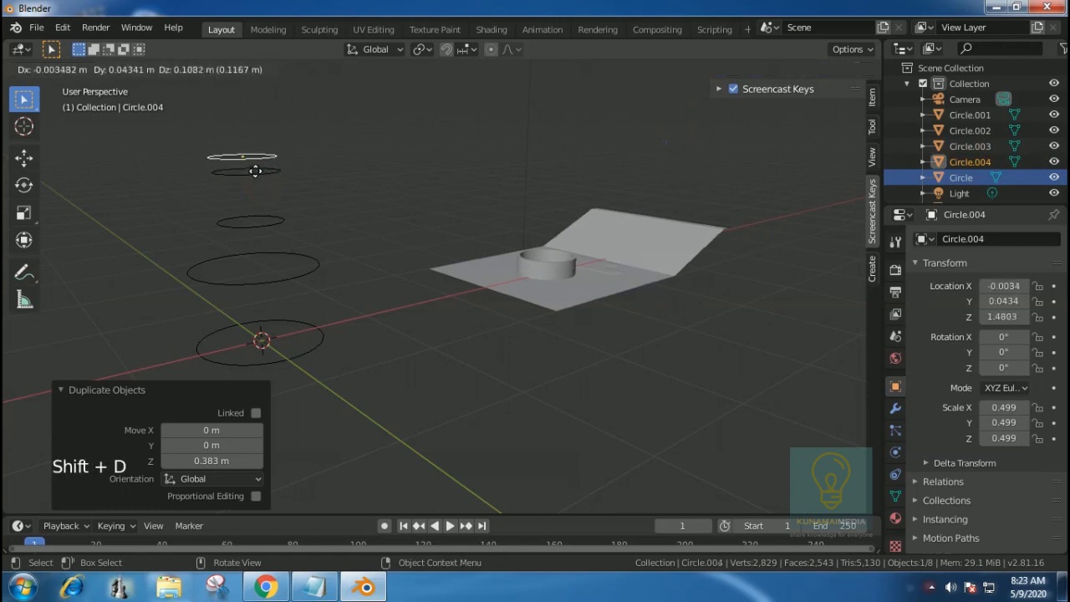
pyautogui.press('z')
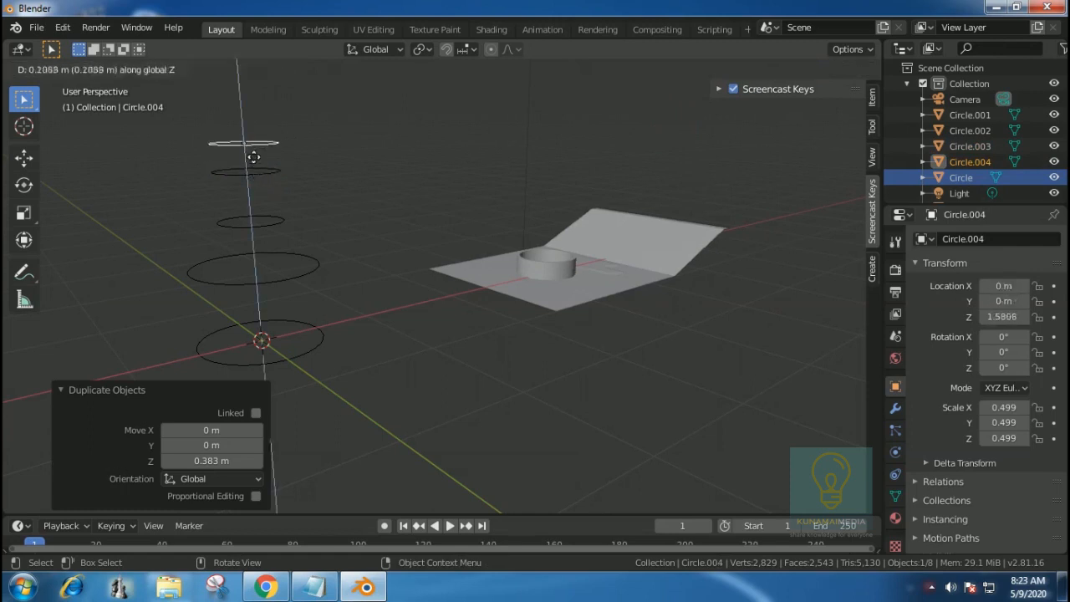
pyautogui.click(251, 143)
pyautogui.press('s')
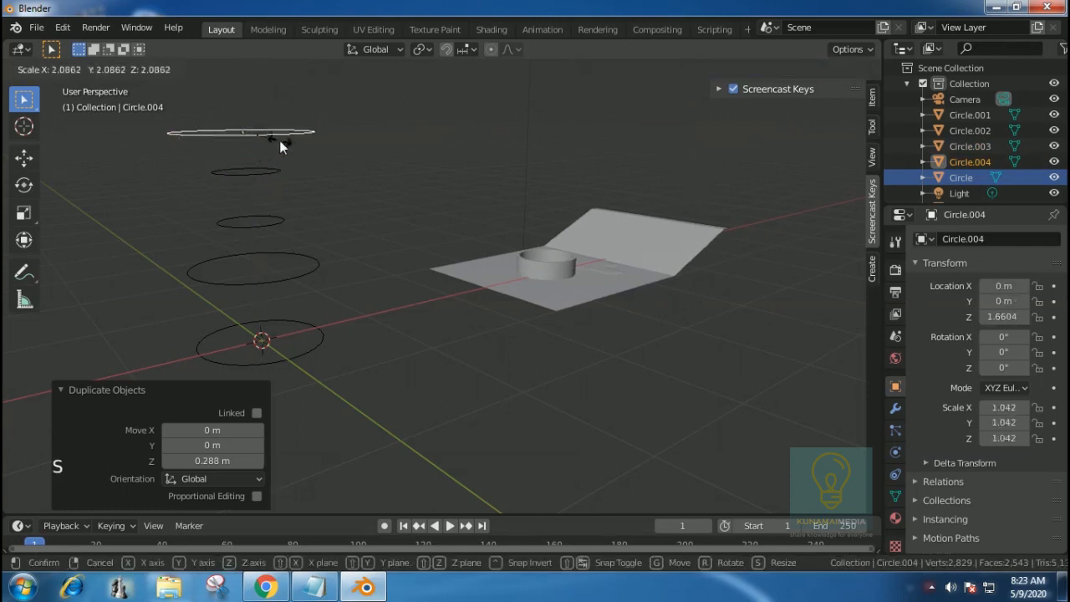
pyautogui.click(277, 148)
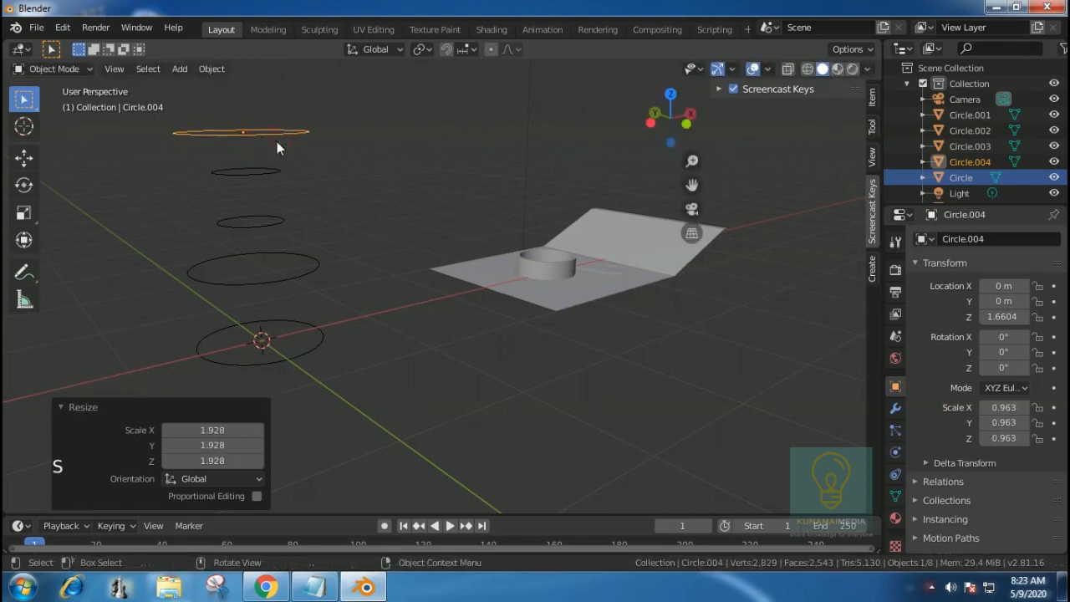
# Duplicate the enlarged circle and place the copy about 0.28 m above it along Z.
pyautogui.hotkey('shift', 'd')
pyautogui.press('z')
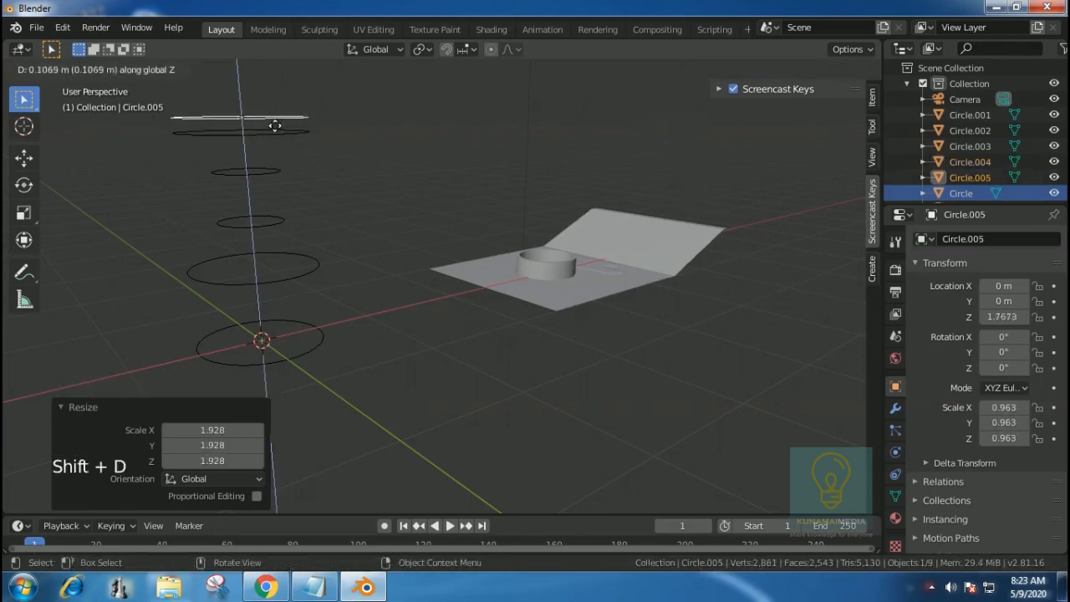
pyautogui.click(277, 100)
pyautogui.moveTo(333, 208)
pyautogui.mouseDown(button='middle')
pyautogui.moveTo(325, 242)
pyautogui.moveTo(217, 191)
pyautogui.moveTo(296, 172)
pyautogui.moveTo(359, 208)
pyautogui.moveTo(338, 220)
pyautogui.moveTo(332, 208)
pyautogui.moveTo(353, 203)
pyautogui.moveTo(321, 210)
pyautogui.mouseUp(button='middle')
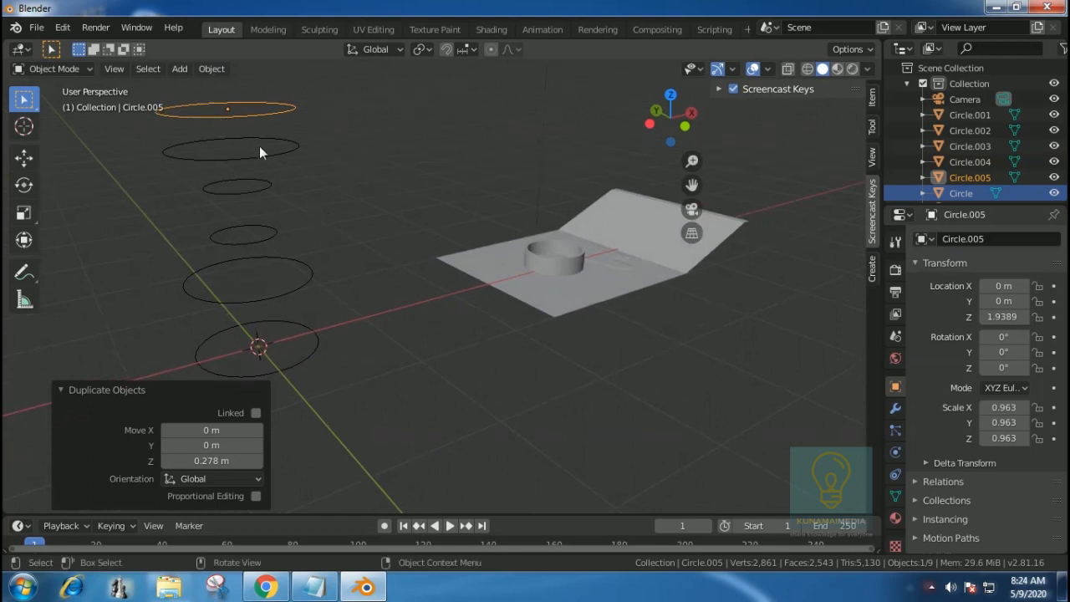
# Select all six stacked circles, keeping the second-highest one active, and join them into a single object.
pyautogui.click(283, 156)
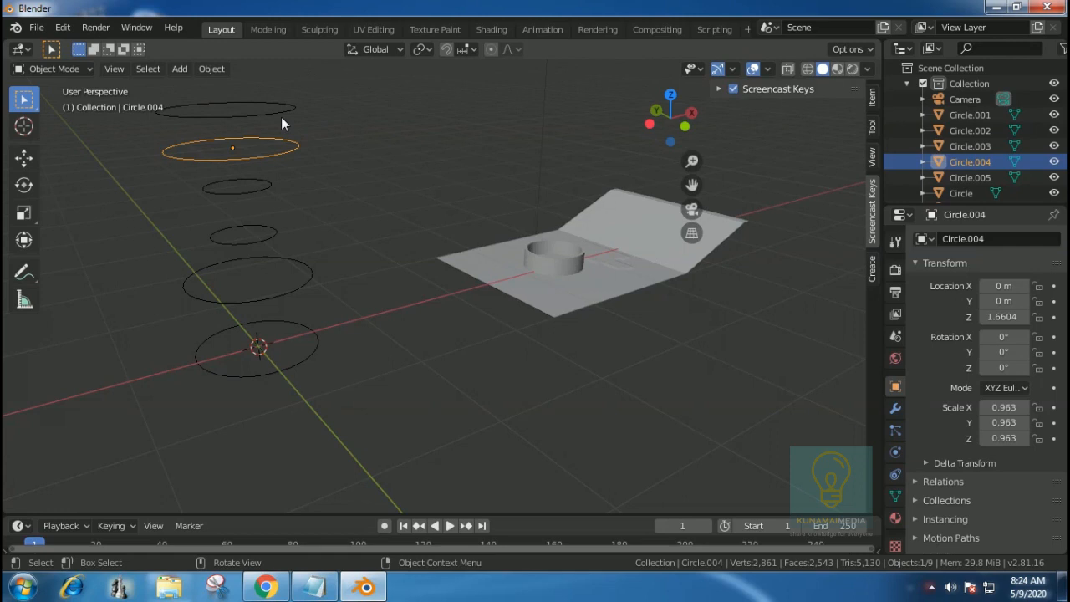
pyautogui.moveTo(321, 91); pyautogui.dragTo(248, 402)
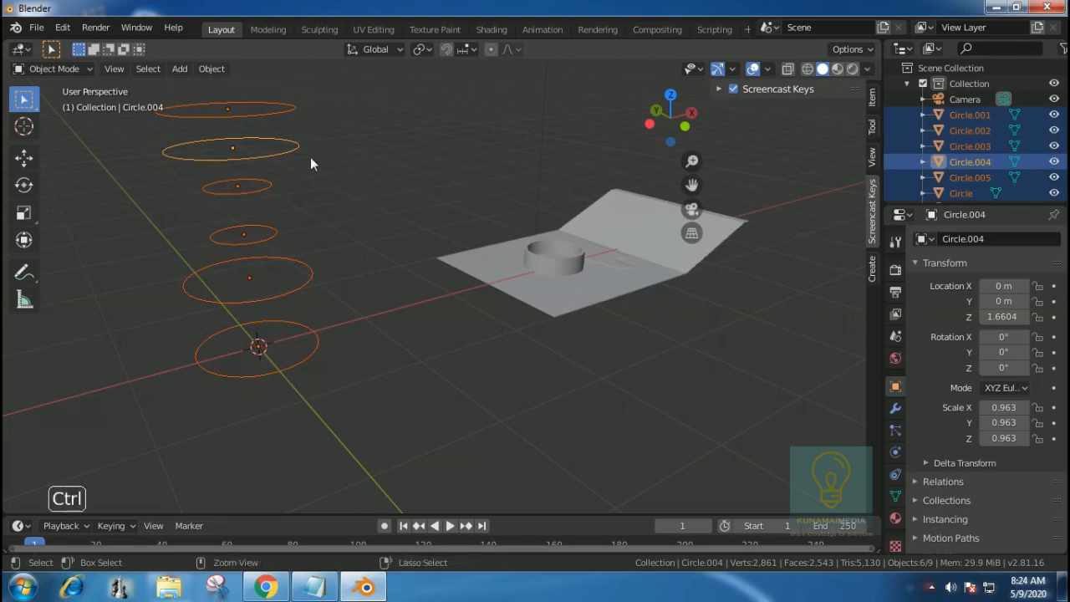
pyautogui.hotkey('ctrl', 'j')
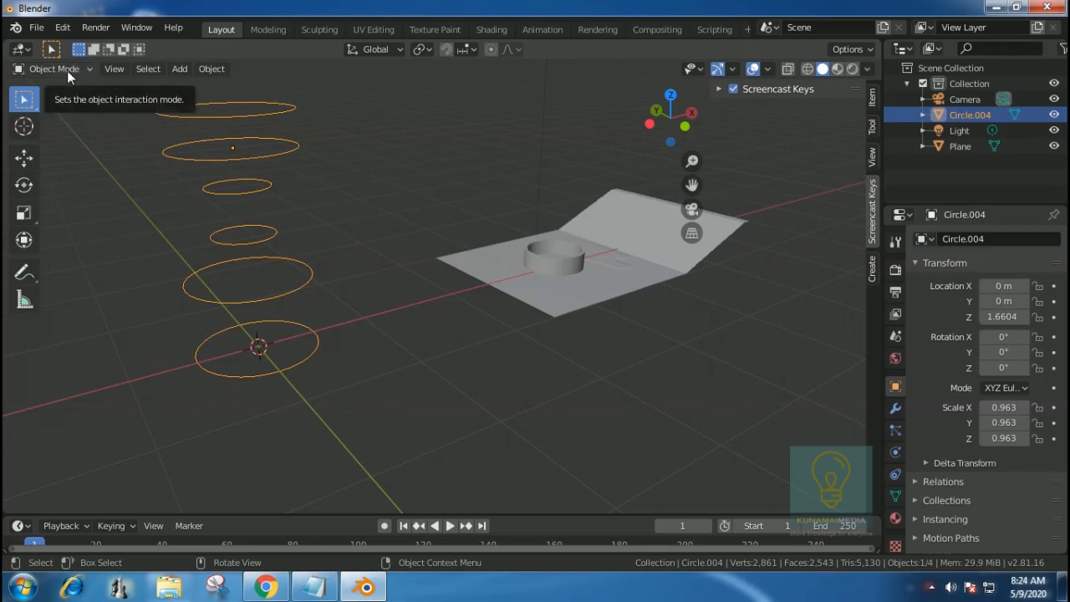
# Enter Edit Mode on the joined circles with all their vertices selected and show the LoopTools functions.
pyautogui.press('Tab')
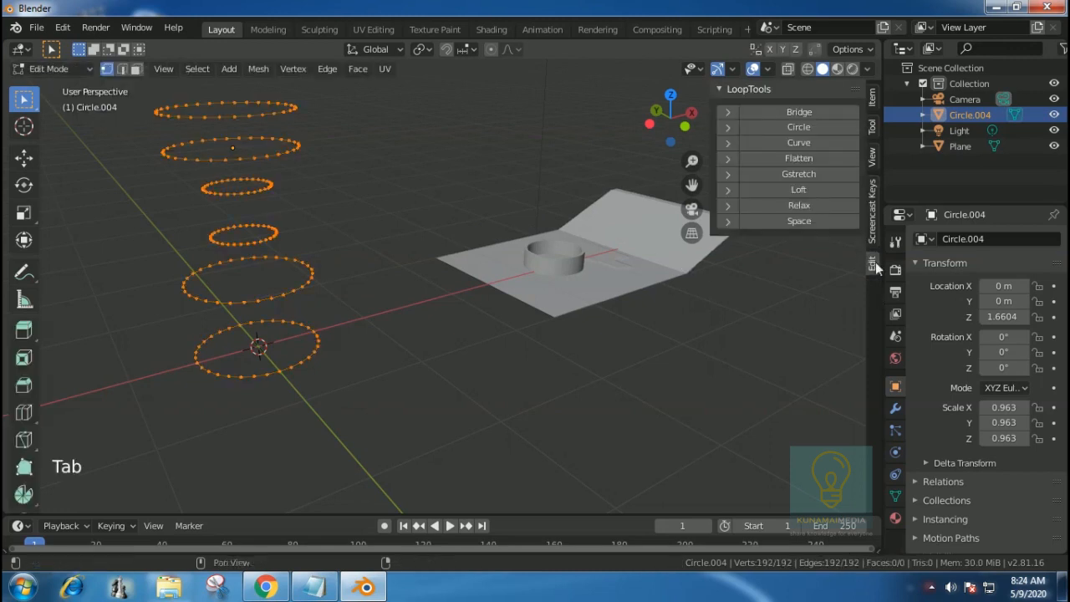
pyautogui.click(720, 90)
pyautogui.click(872, 263)
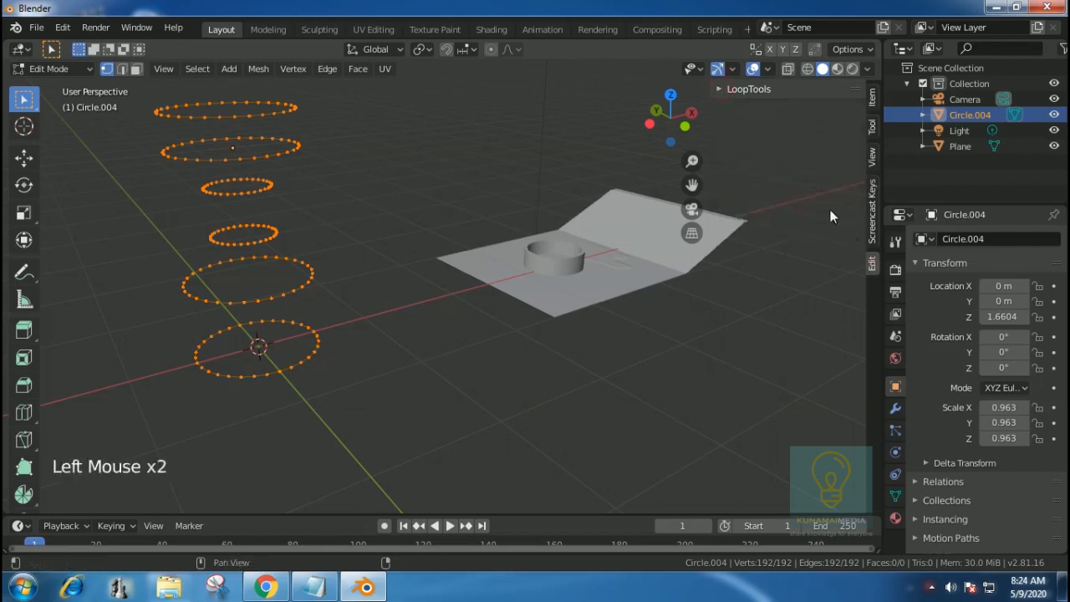
pyautogui.click(720, 92)
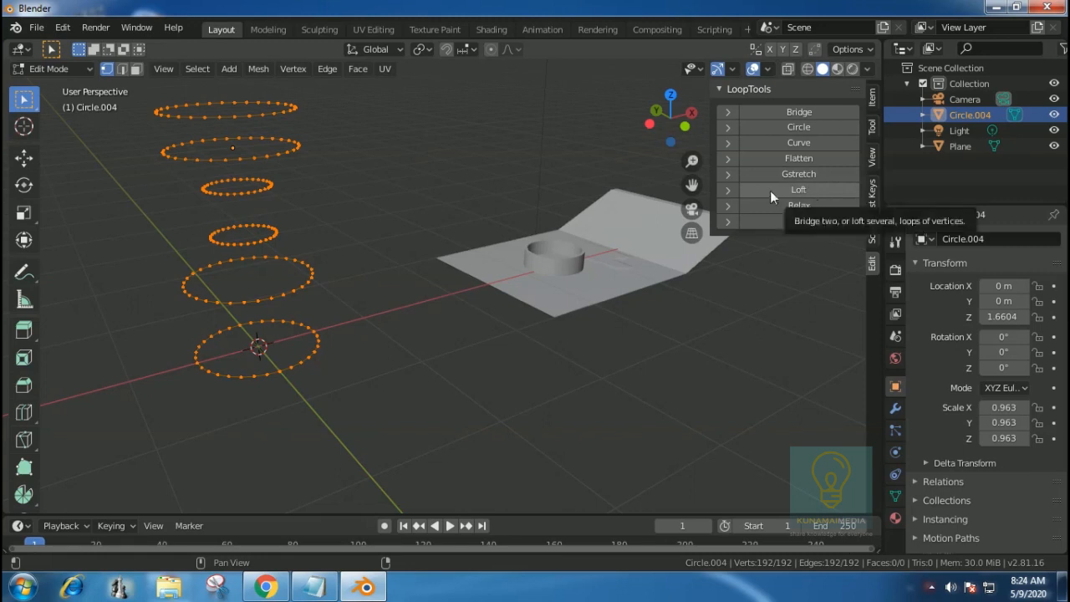
# Reselect all vertices of the stacked circles and apply Loft to connect them into one vase-like surface.
pyautogui.click(302, 170)
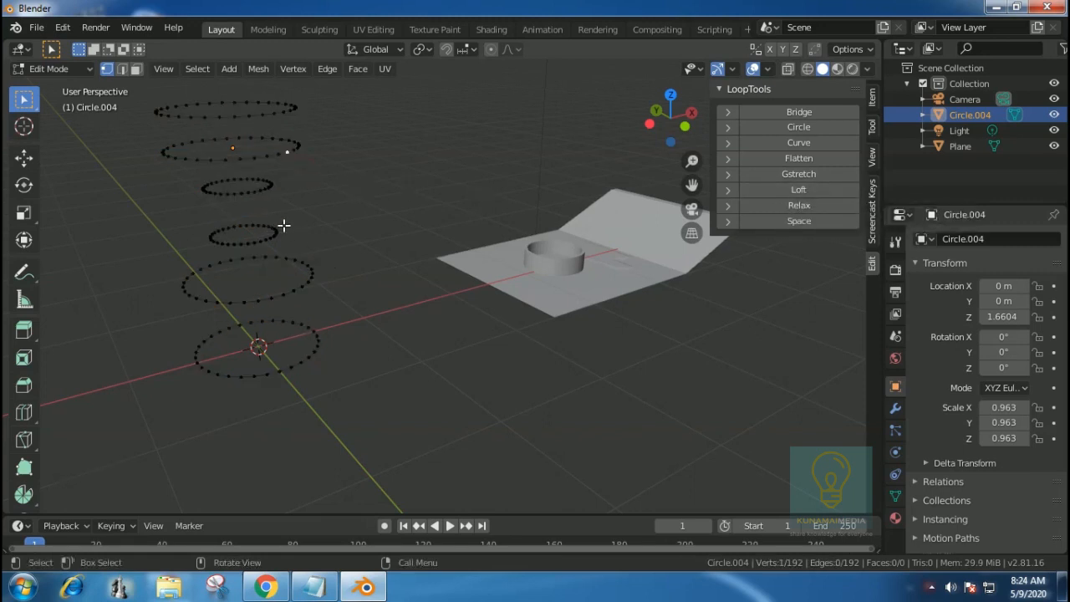
pyautogui.click(355, 184)
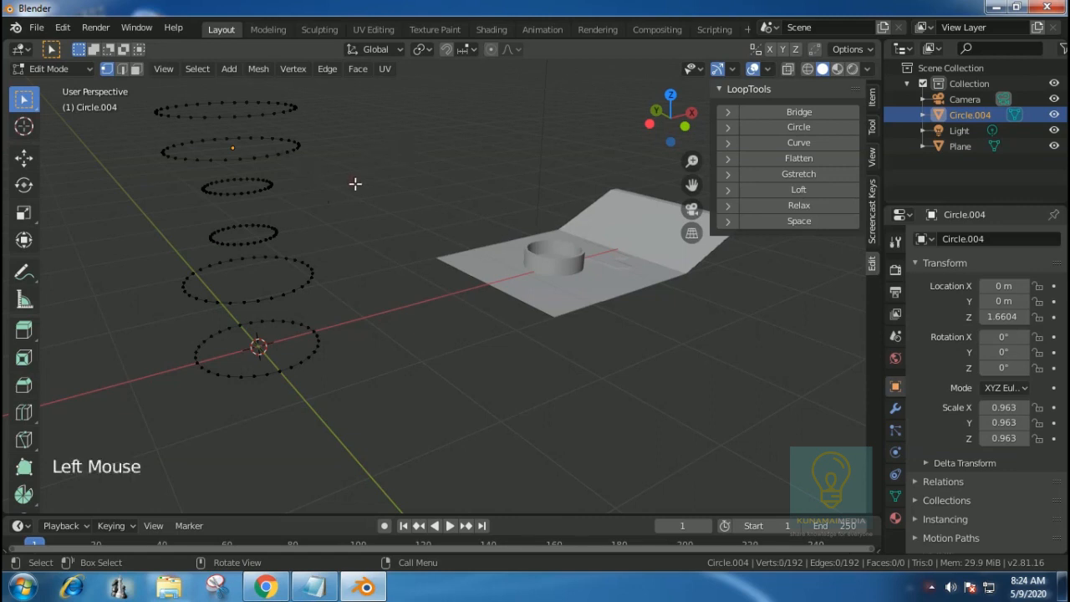
pyautogui.press('a')
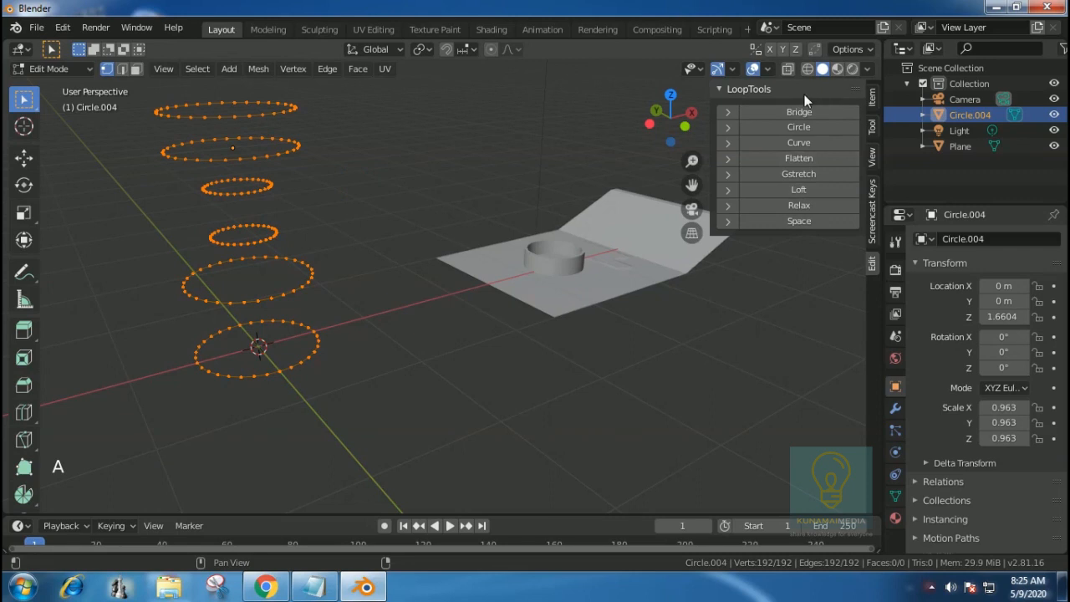
pyautogui.click(813, 191)
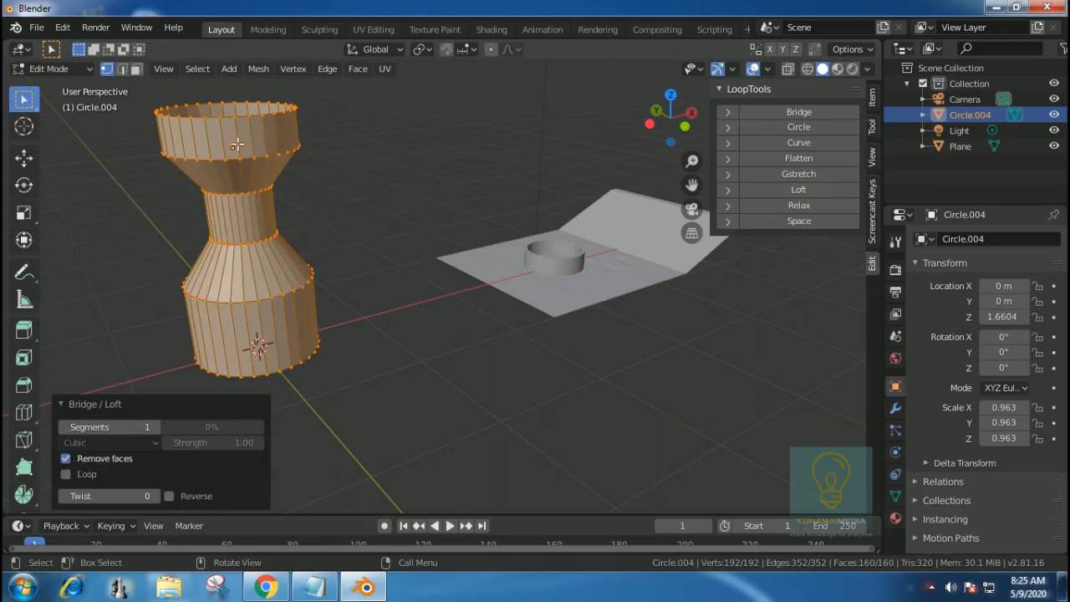
# Try the Loop option on the loft and turn it off again.
pyautogui.moveTo(310, 179); pyautogui.dragTo(266, 184, button='middle')
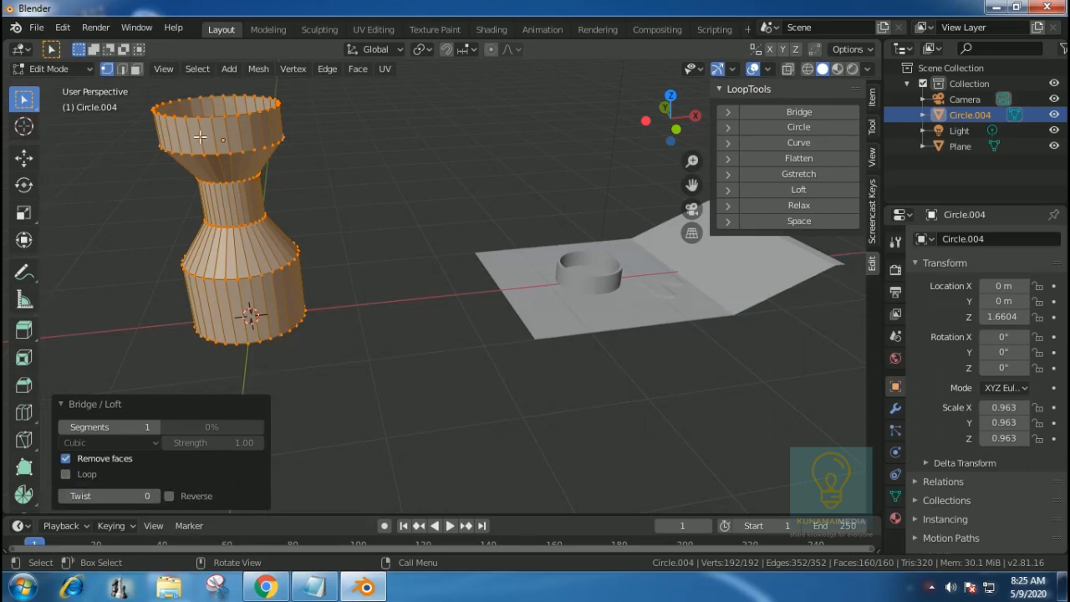
pyautogui.click(66, 474)
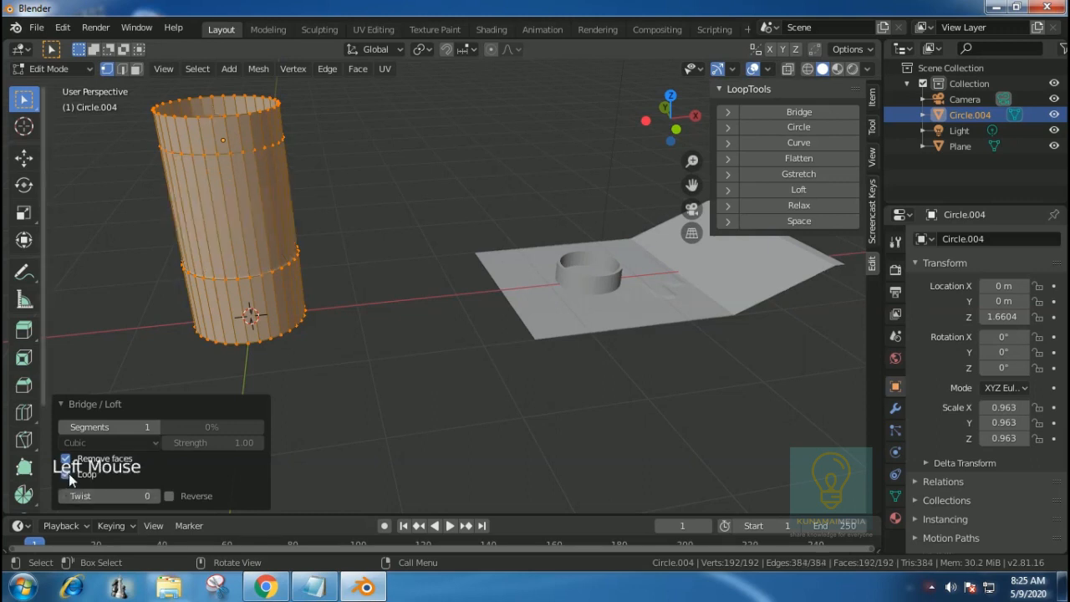
pyautogui.click(71, 474)
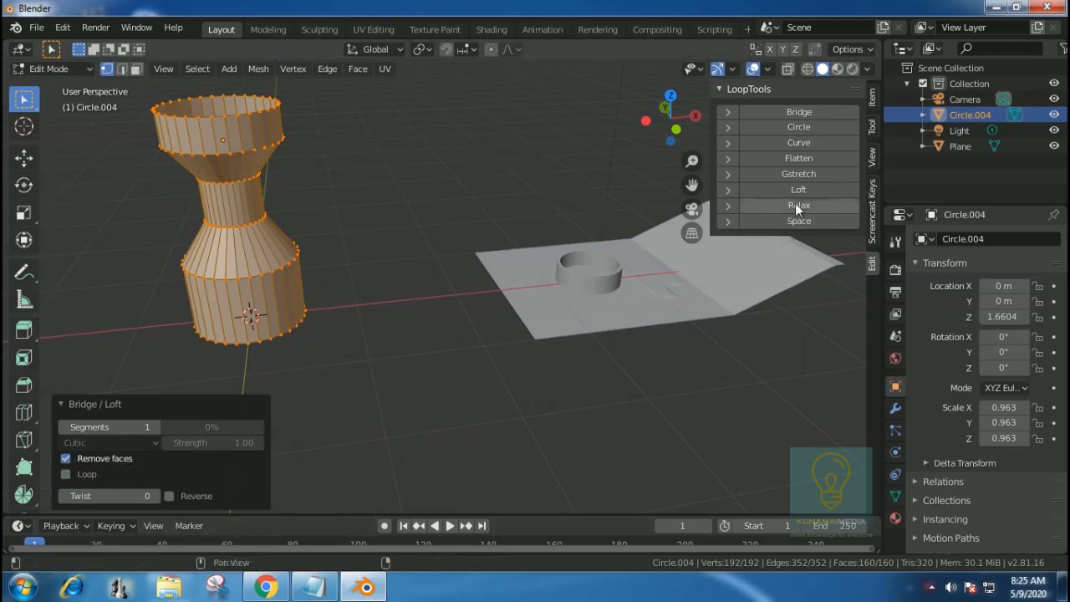
# Leave Edit Mode on the lofted object, select the subdivided plane and enter Edit Mode on it.
pyautogui.press('Tab')
pyautogui.press('Tab')
pyautogui.press('Tab')
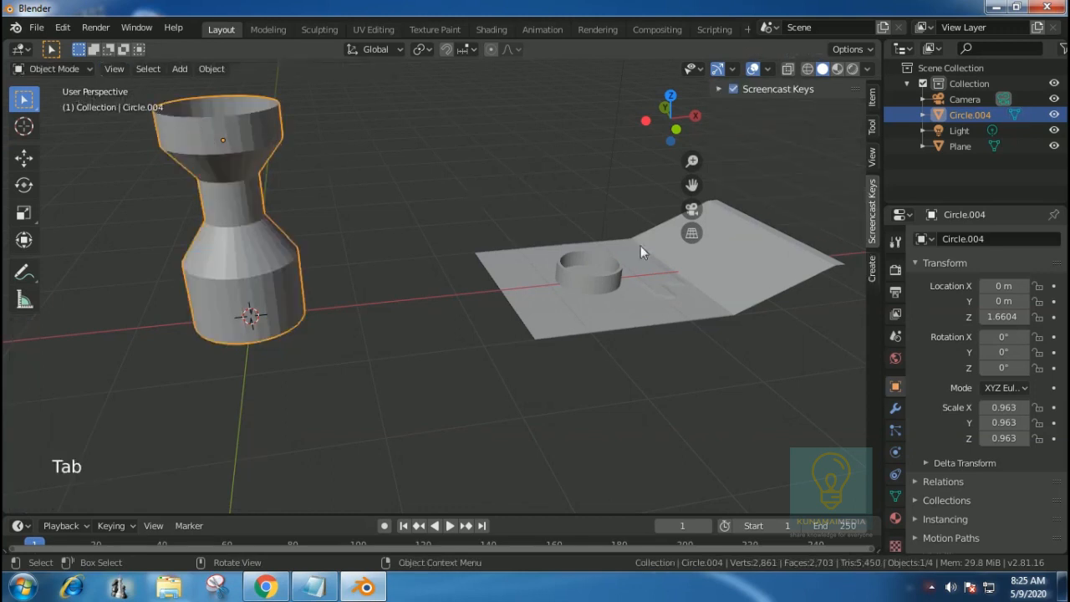
pyautogui.moveTo(782, 271); pyautogui.dragTo(468, 240, button='middle')
pyautogui.scroll(1, 437, 257)
pyautogui.scroll(2, 436, 258)
pyautogui.click(444, 251)
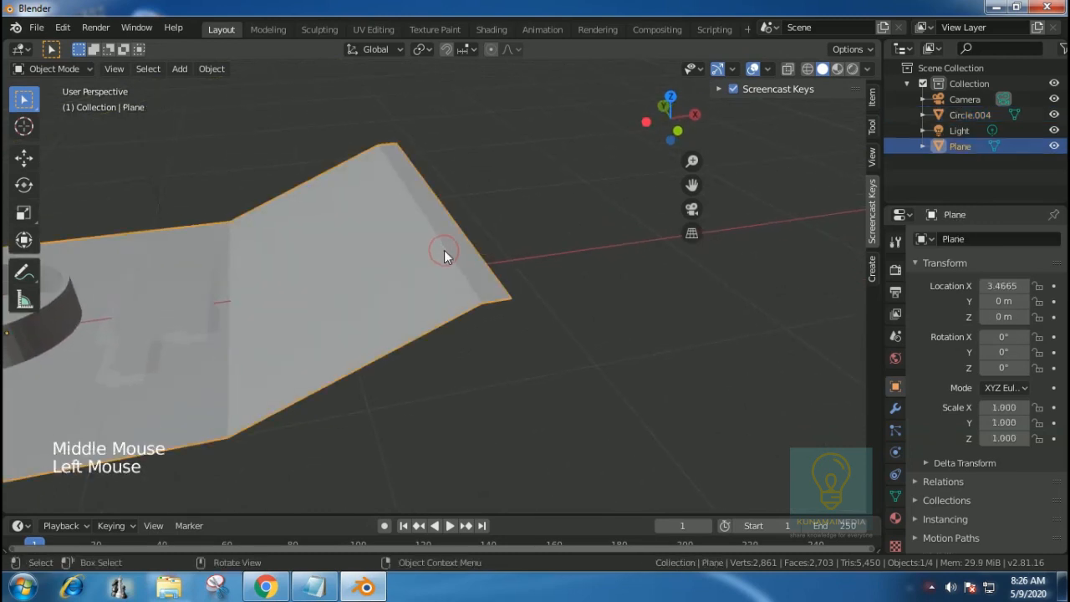
pyautogui.press('Tab')
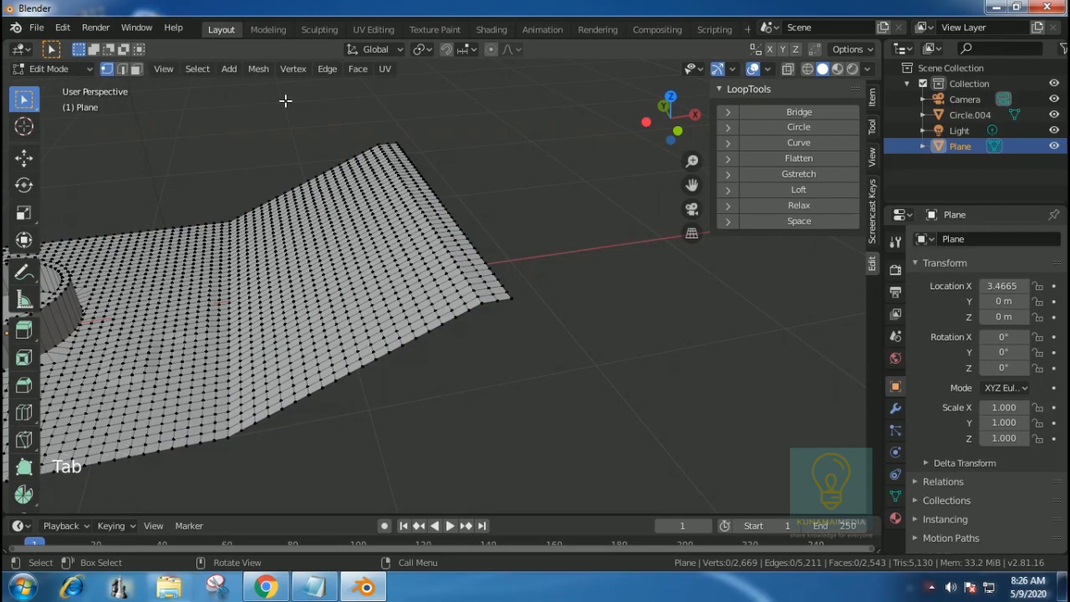
# Pull three vertices of the plane's raised outer edge outward along X, the second about 0.29 m and the third about 0.6 m.
pyautogui.moveTo(544, 201); pyautogui.dragTo(525, 282, button='middle')
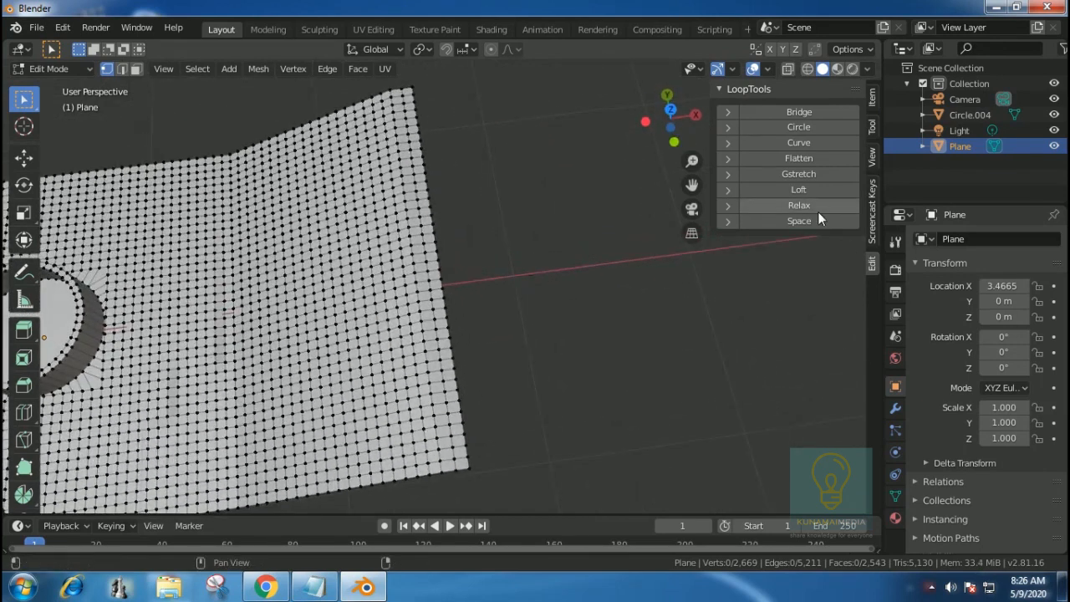
pyautogui.click(23, 157)
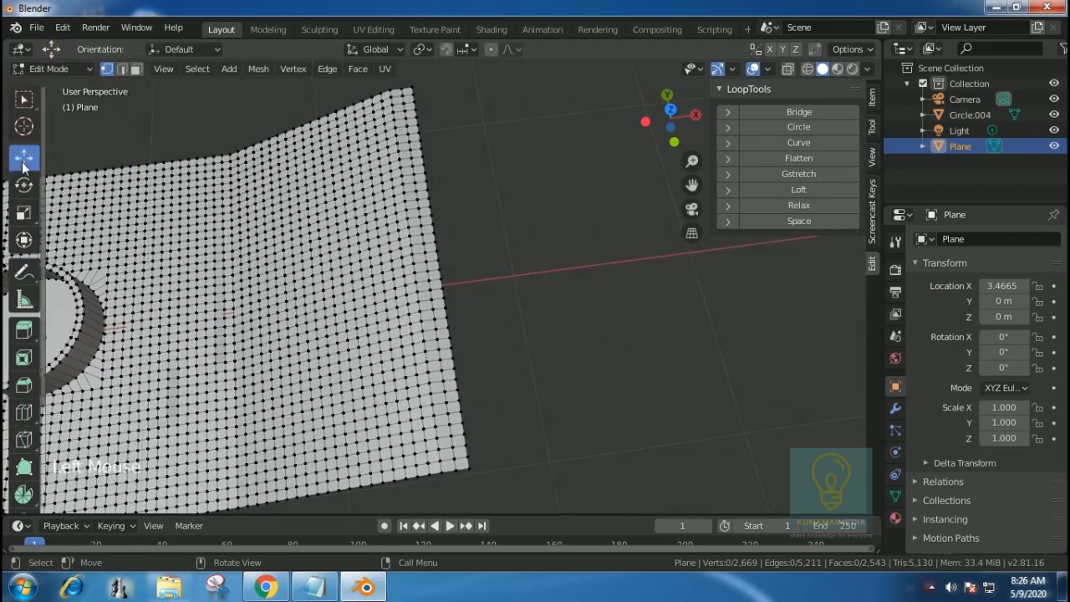
pyautogui.click(419, 142)
pyautogui.moveTo(420, 140); pyautogui.dragTo(509, 129)
pyautogui.click(436, 247)
pyautogui.moveTo(437, 241); pyautogui.dragTo(547, 227)
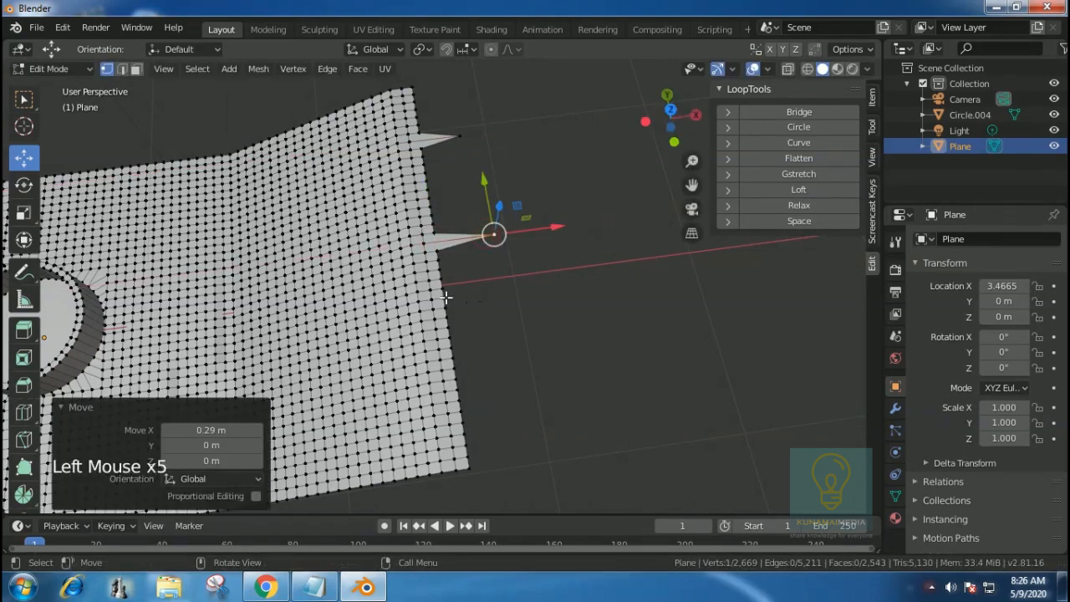
pyautogui.click(441, 295)
pyautogui.moveTo(494, 292); pyautogui.dragTo(620, 281)
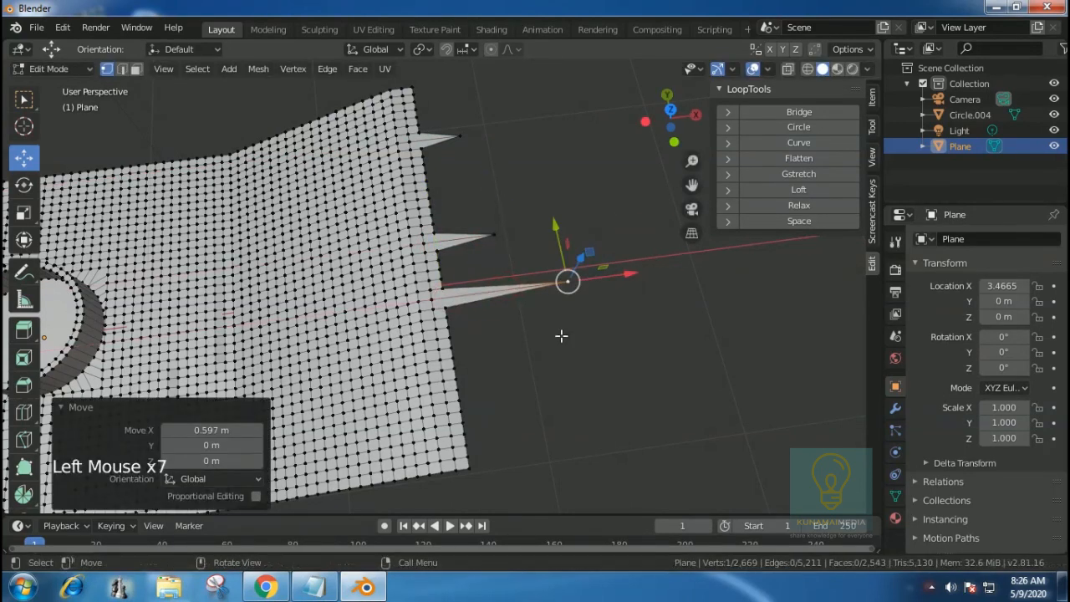
# Pull three more vertices of the same edge outward along X, moving the one nearest the front corner about 0.34 m.
pyautogui.click(460, 403)
pyautogui.moveTo(517, 396)
pyautogui.mouseDown()
pyautogui.moveTo(633, 372)
pyautogui.moveTo(535, 387)
pyautogui.mouseUp()
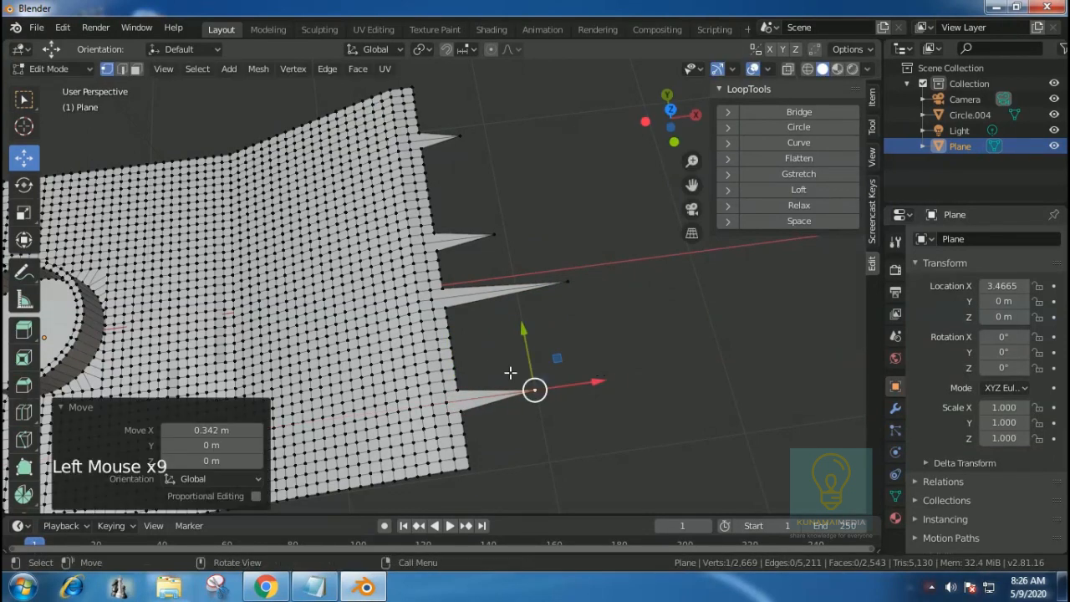
pyautogui.click(451, 348)
pyautogui.moveTo(512, 341); pyautogui.dragTo(540, 335)
pyautogui.click(422, 180)
pyautogui.moveTo(474, 177); pyautogui.dragTo(498, 175)
# Move the tips of the two longest spikes back along X toward the plane's edge.
pyautogui.click(567, 282)
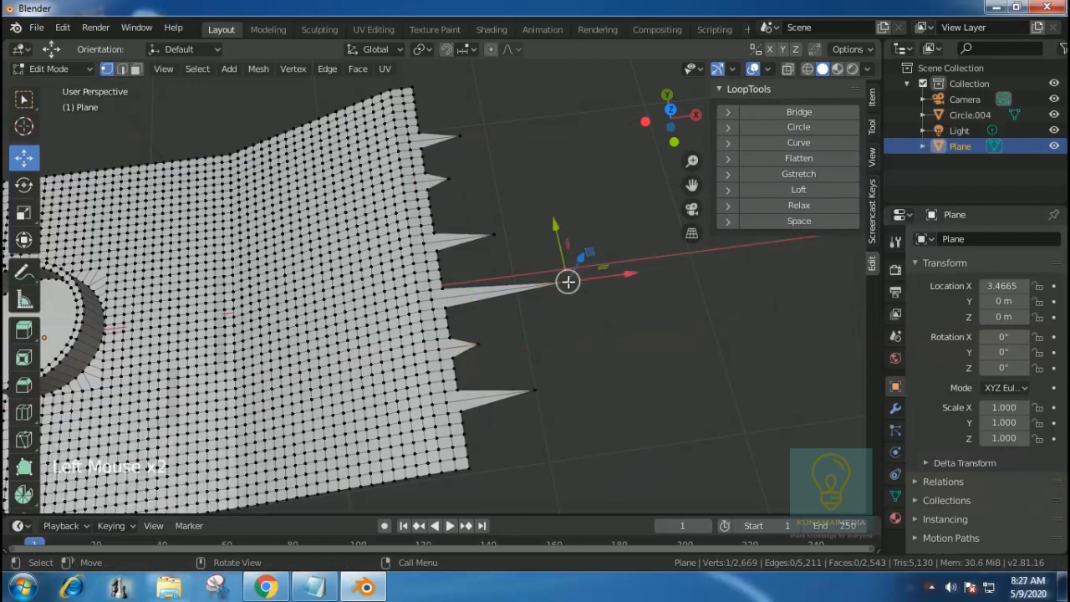
pyautogui.moveTo(632, 277); pyautogui.dragTo(539, 386)
pyautogui.click(534, 389)
# Select all vertices along the plane's spiky edge with Circle Select and smooth them once with Relax.
pyautogui.click(516, 110)
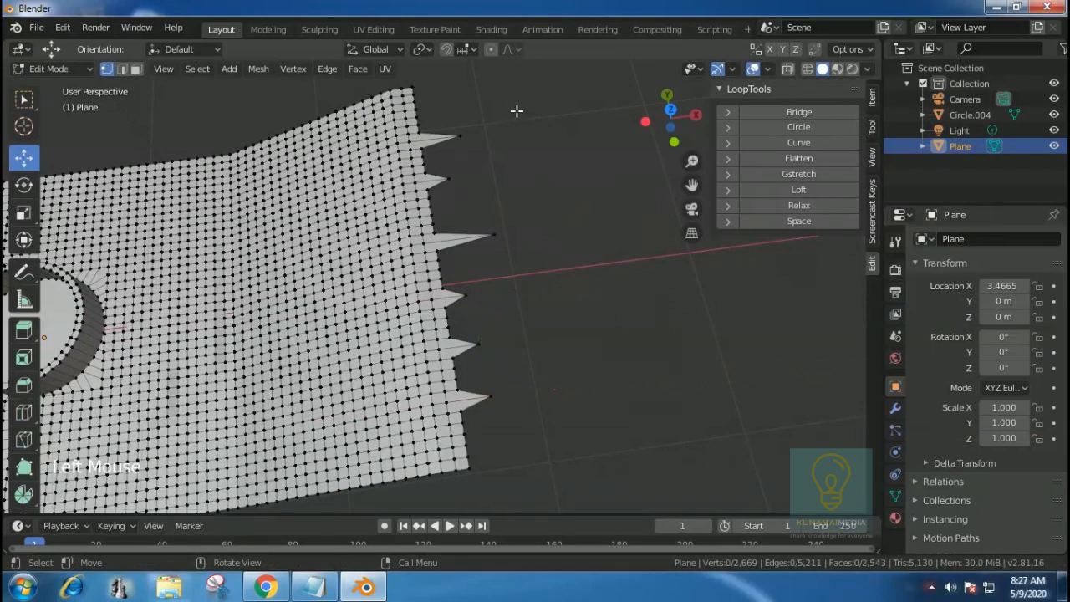
pyautogui.press('c')
pyautogui.moveTo(432, 87)
pyautogui.mouseDown()
pyautogui.moveTo(425, 114)
pyautogui.moveTo(444, 146)
pyautogui.moveTo(484, 458)
pyautogui.mouseUp()
pyautogui.press('Escape')
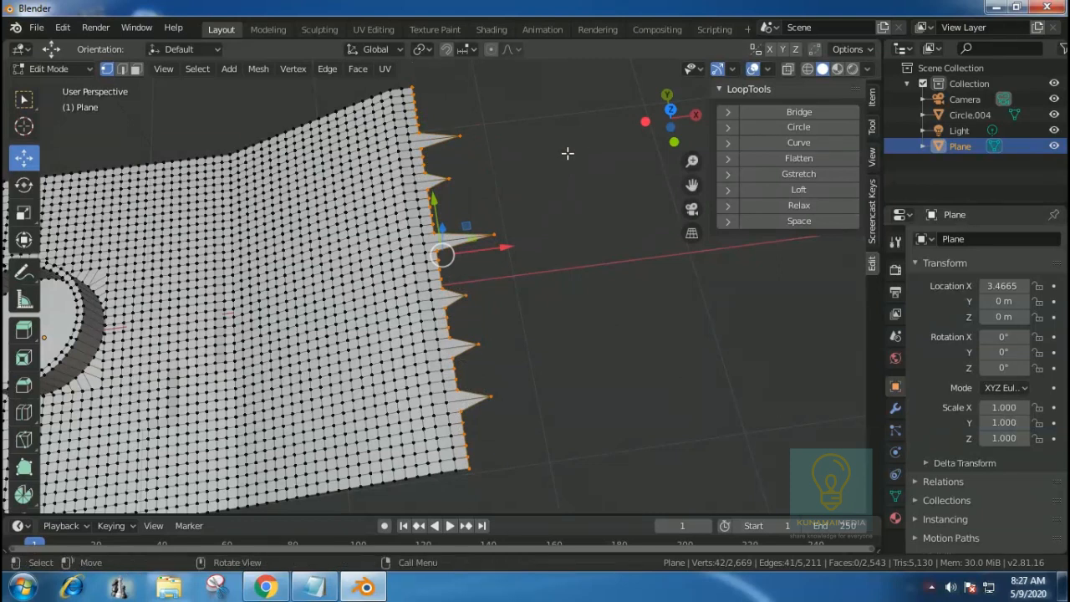
pyautogui.click(800, 206)
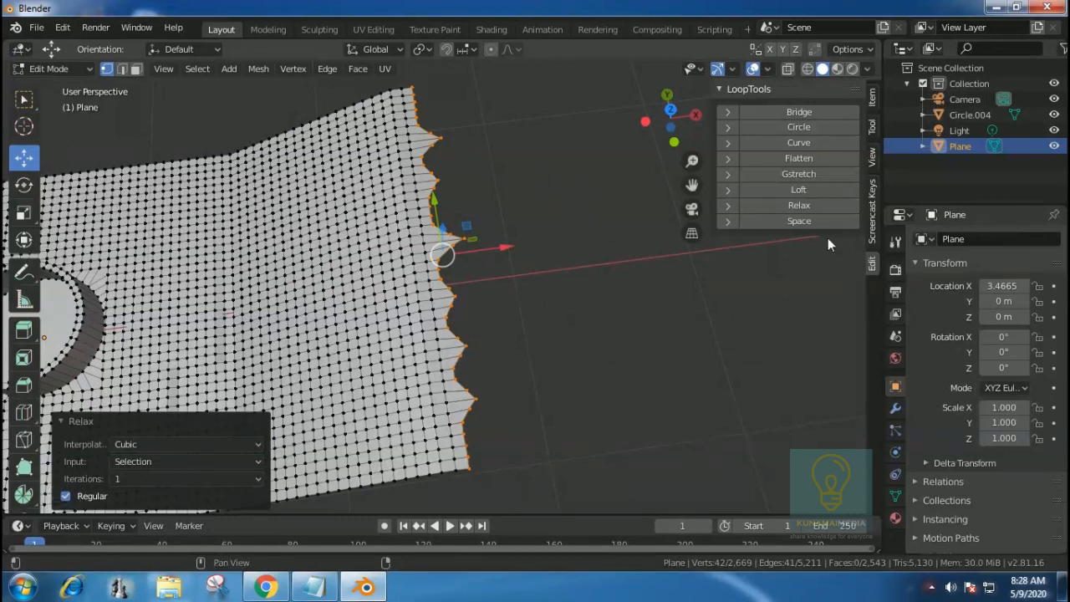
# Straighten the selected edge vertices with Gstretch using the Spread evenly method, and clear the selection.
pyautogui.click(802, 176)
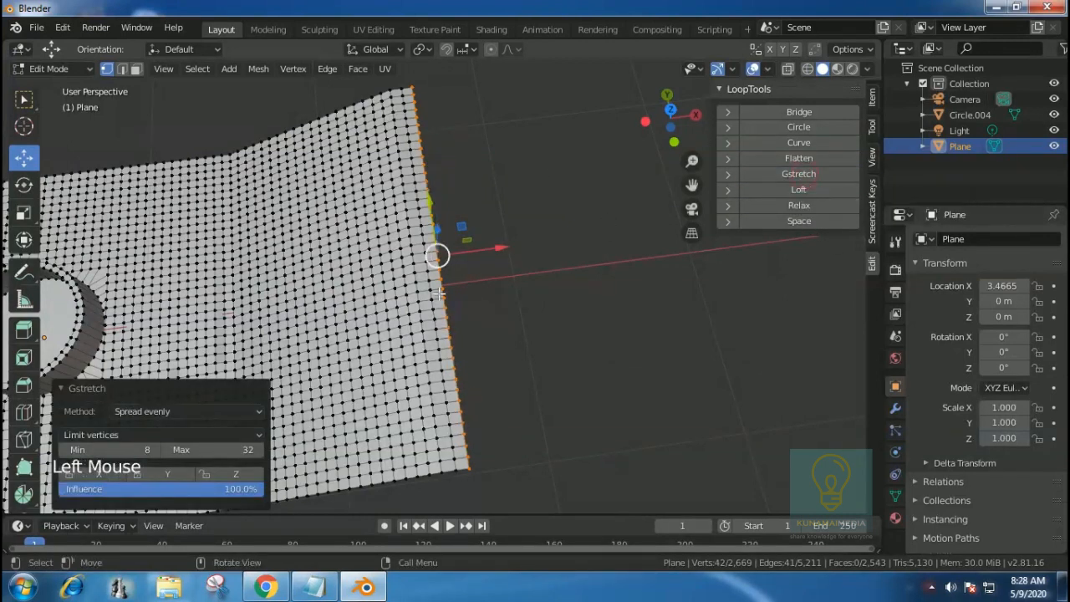
pyautogui.click(550, 150)
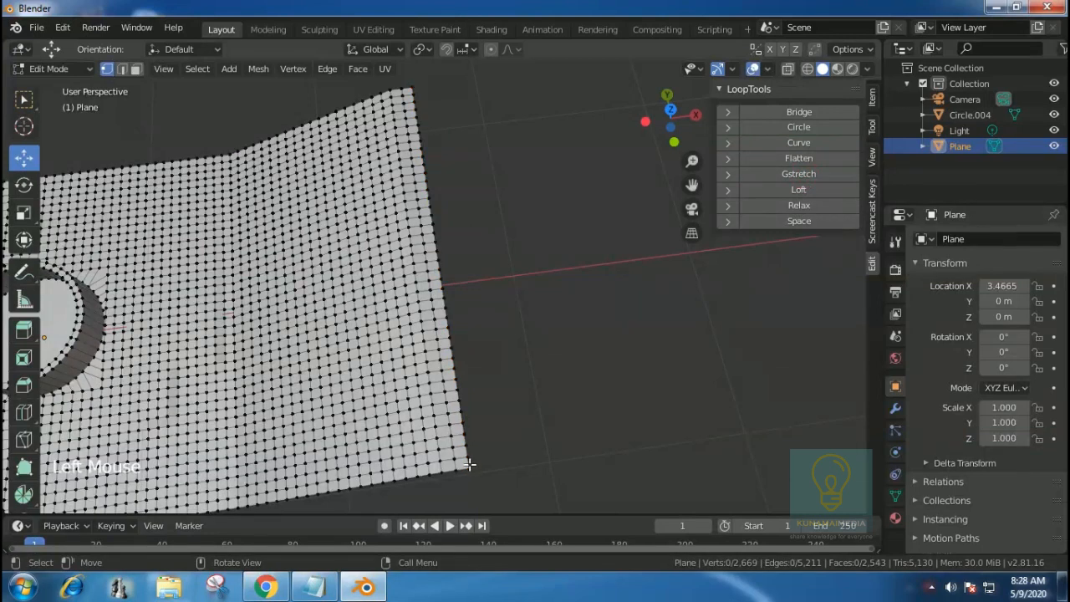
# Shift a few vertices of the straightened outer edge along Y to make their spacing uneven, and clear the selection.
pyautogui.click(470, 456)
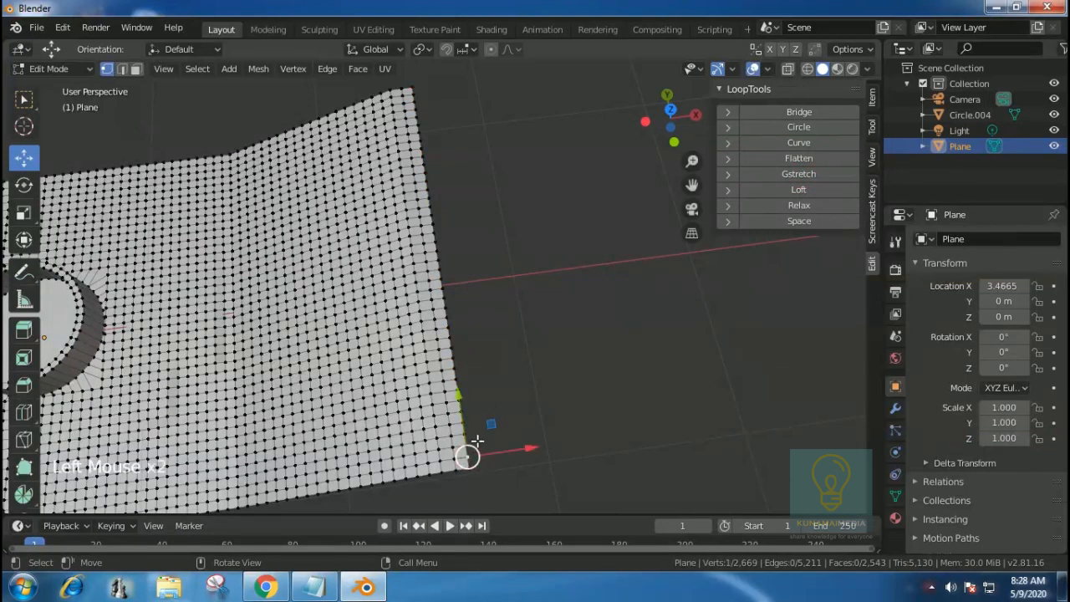
pyautogui.moveTo(546, 279); pyautogui.dragTo(478, 223, button='middle')
pyautogui.click(389, 315)
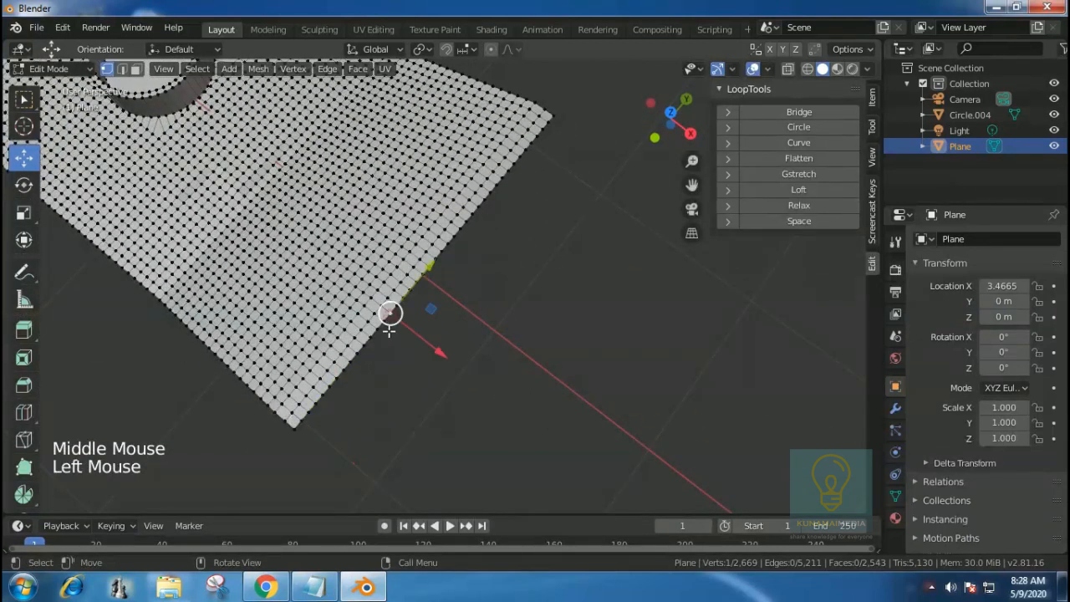
pyautogui.moveTo(424, 272); pyautogui.dragTo(353, 364)
pyautogui.click(370, 334)
pyautogui.click(345, 365)
pyautogui.keyDown('ctrl'); pyautogui.click(296, 427); pyautogui.keyUp('ctrl')
pyautogui.click(480, 347)
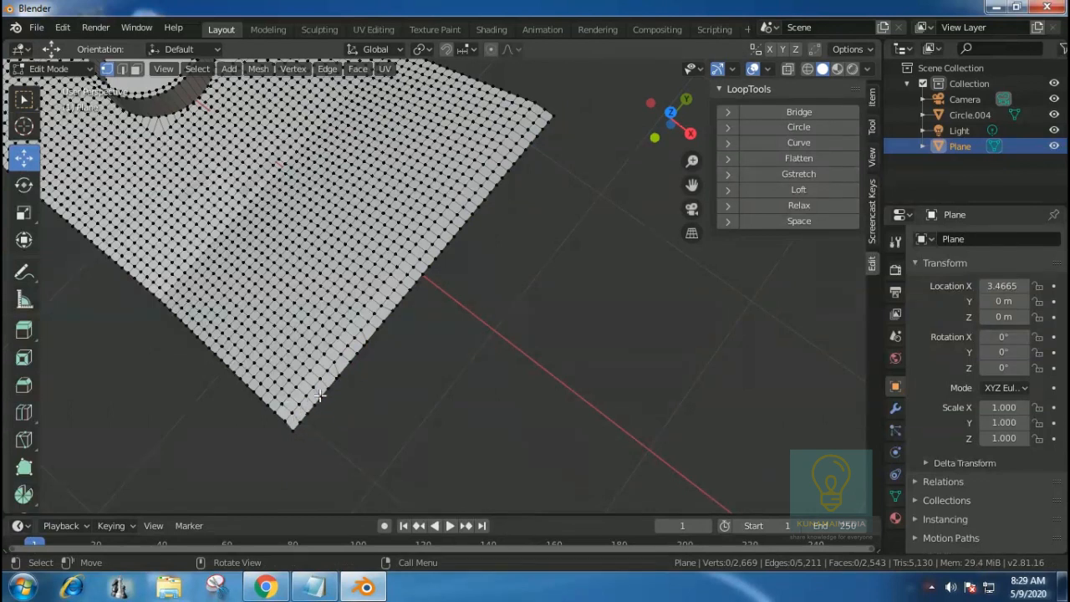
# Select the vertices along the front half of the outer edge with Circle Select and even out their spacing with Space.
pyautogui.moveTo(426, 360); pyautogui.dragTo(511, 351, button='middle')
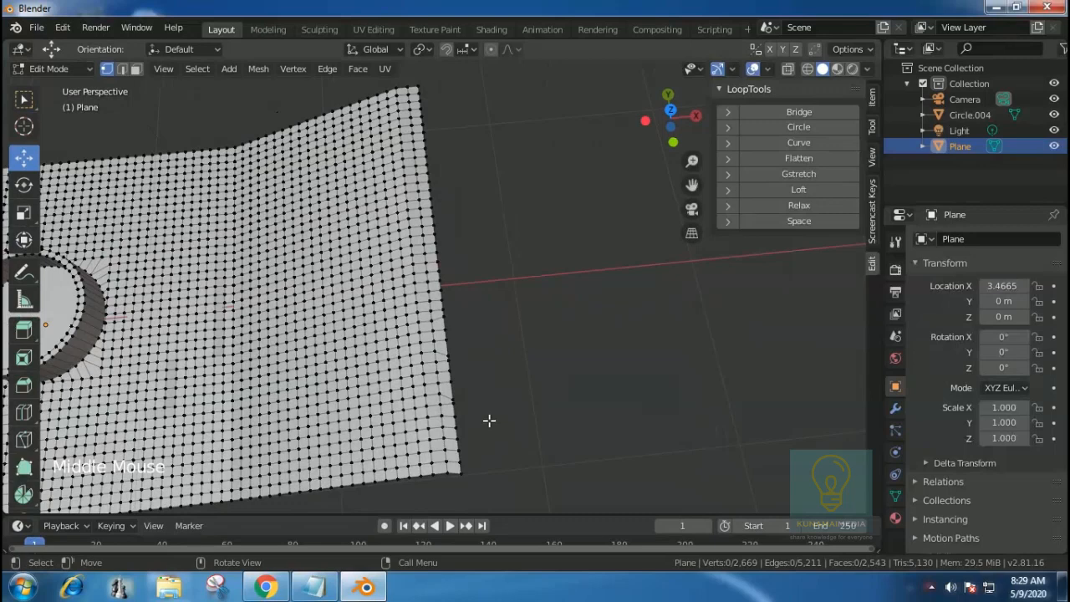
pyautogui.press('c')
pyautogui.moveTo(477, 465)
pyautogui.mouseDown()
pyautogui.moveTo(451, 271)
pyautogui.moveTo(466, 273)
pyautogui.mouseUp()
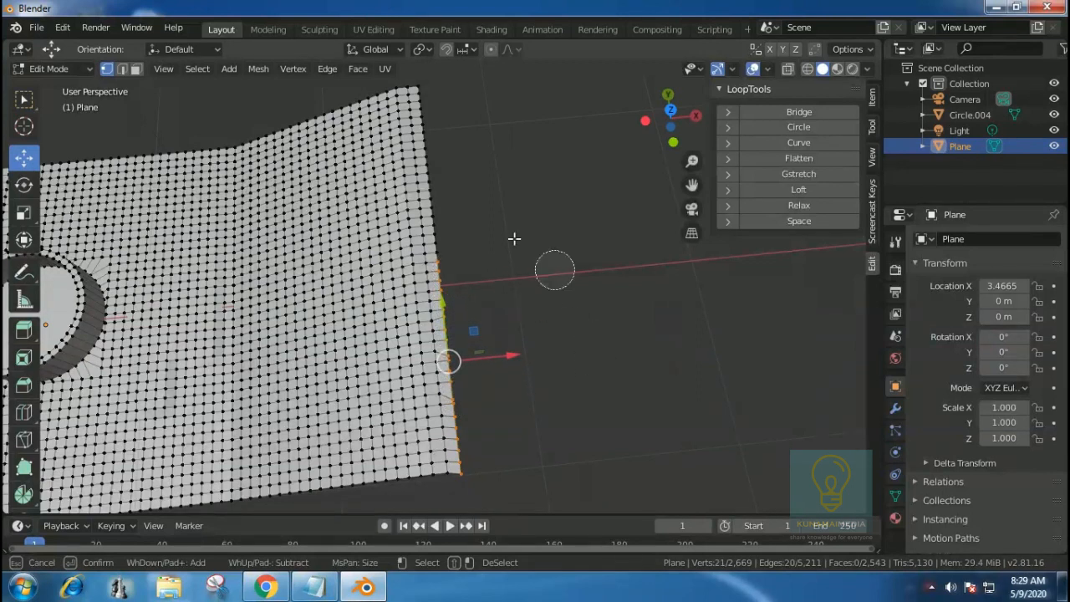
pyautogui.press('Escape')
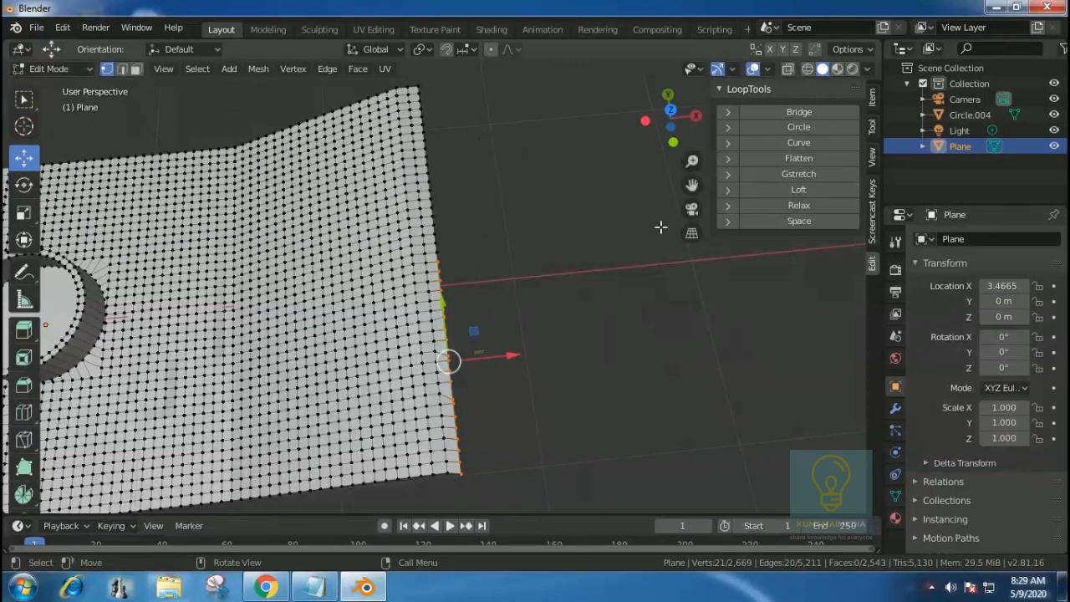
pyautogui.click(803, 223)
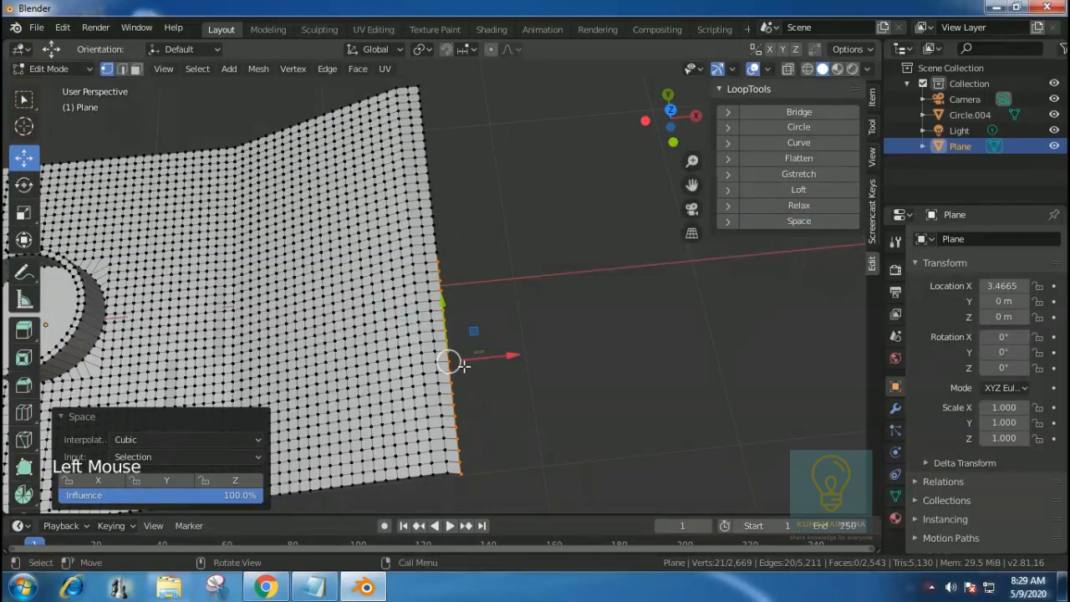
# Examine the vertex spacing along the plane's outer edge up close and in the context of the whole plane.
pyautogui.scroll(3, 497, 384)
pyautogui.scroll(1, 498, 384)
pyautogui.scroll(-1, 498, 384)
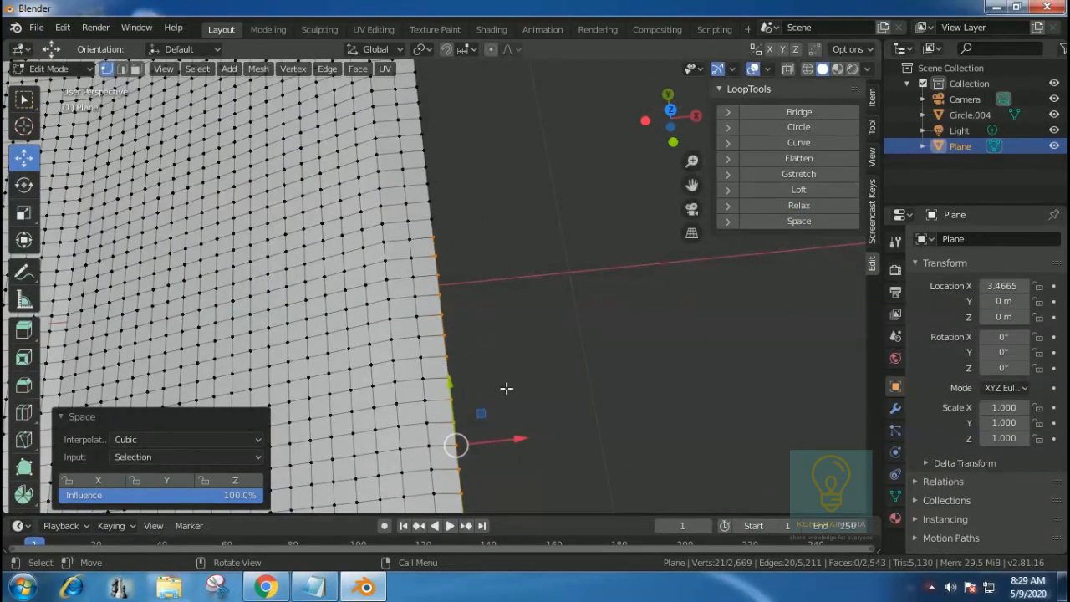
pyautogui.keyDown('shift'); pyautogui.moveTo(528, 401); pyautogui.dragTo(543, 254, button='middle'); pyautogui.keyUp('shift')
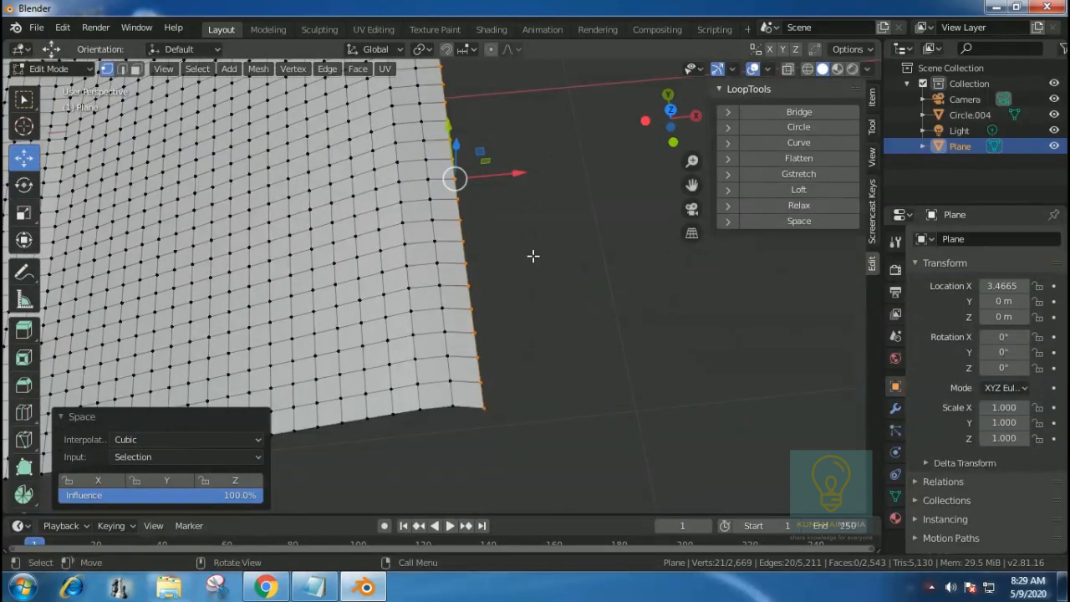
pyautogui.scroll(-1, 533, 256)
pyautogui.scroll(2, 533, 256)
pyautogui.scroll(-6, 533, 255)
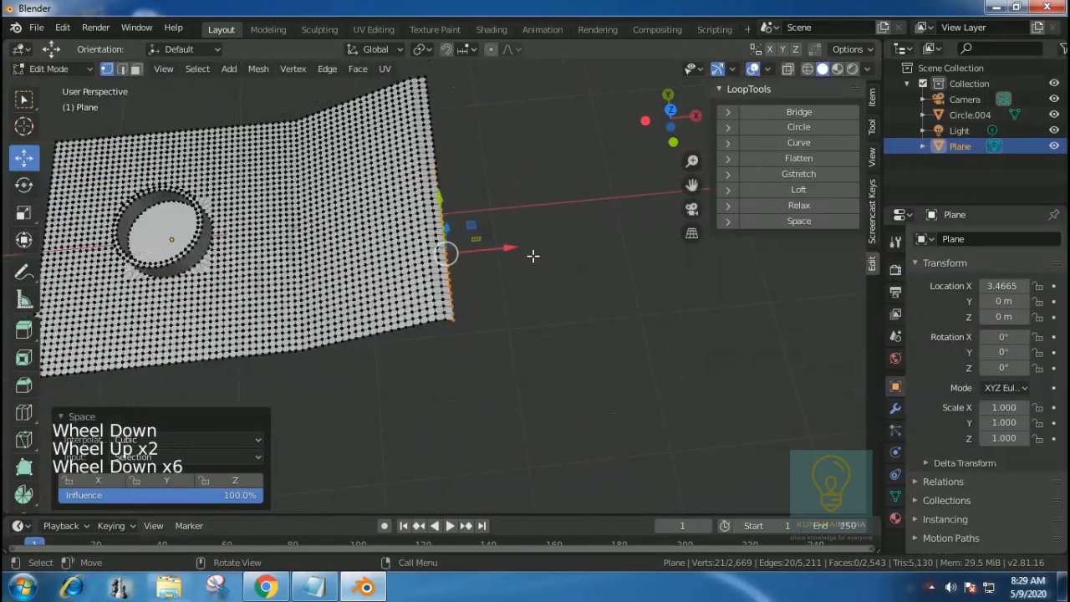